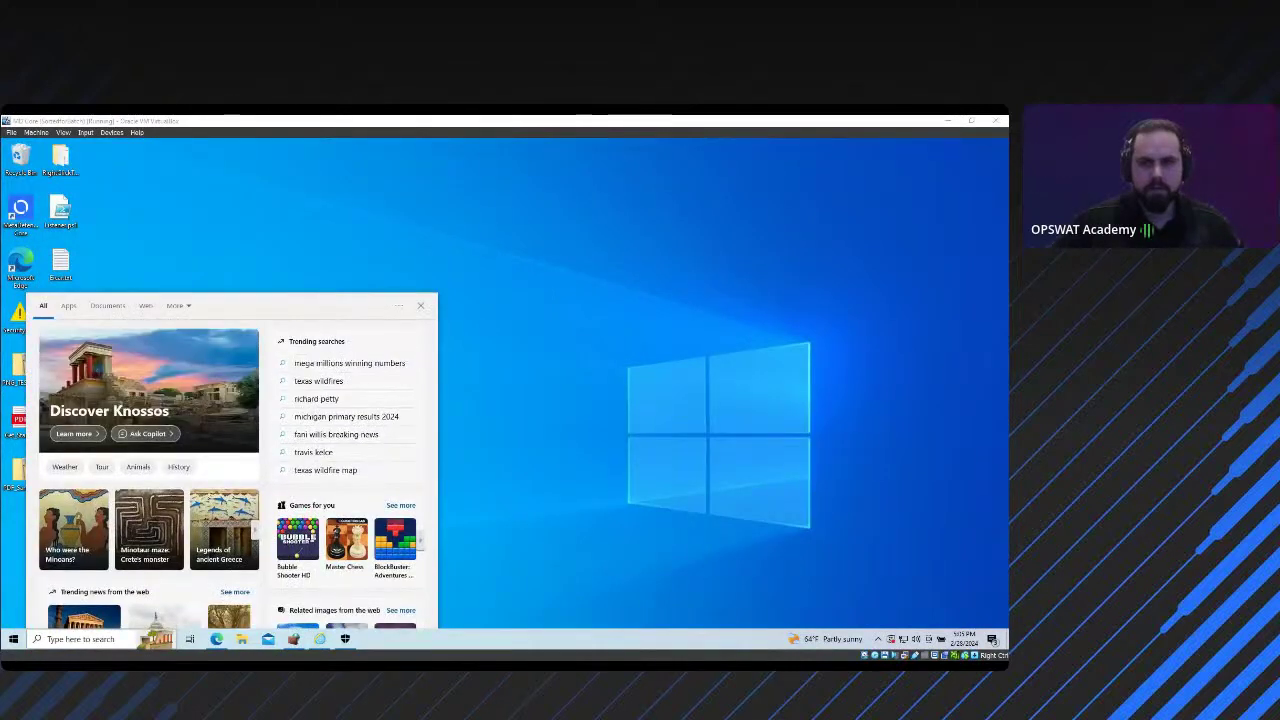
# Step: Dismiss the Windows search flyout by clicking an empty spot on the desktop
pyautogui.click(560, 259)
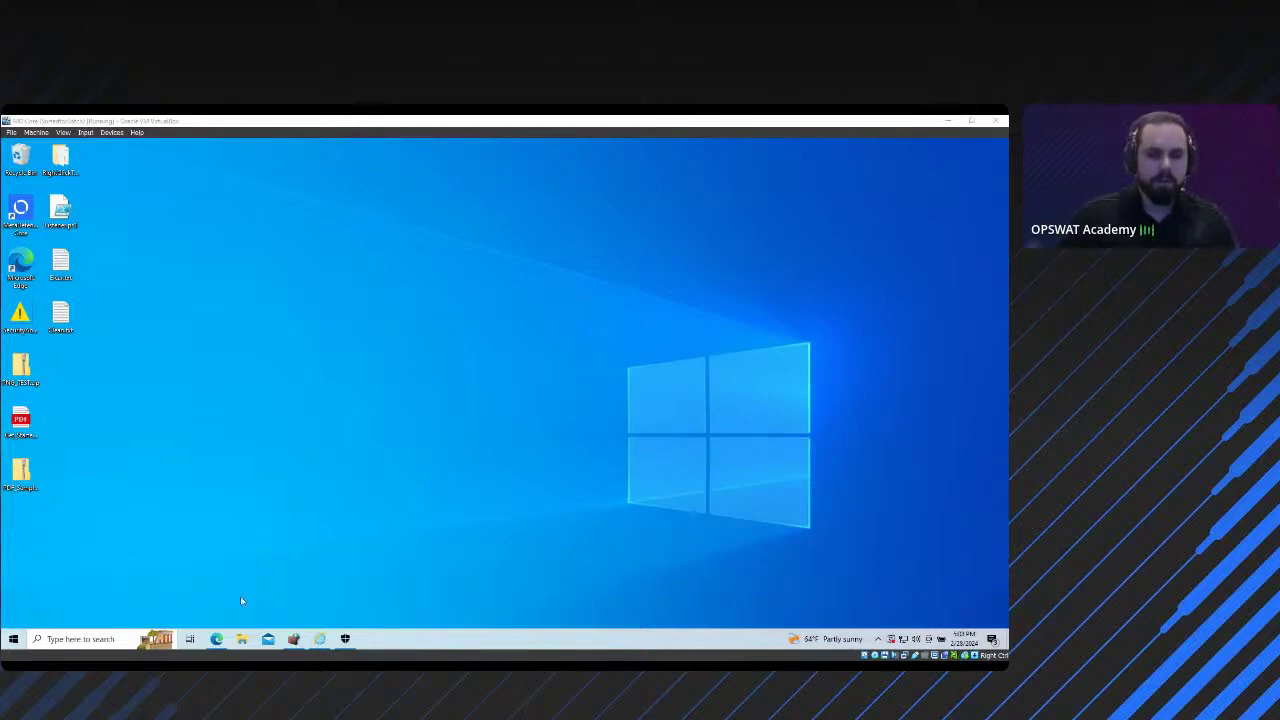
# Step: Sign in to the MetaDefender Core console in Edge with the admin username and password
pyautogui.click(216, 639)
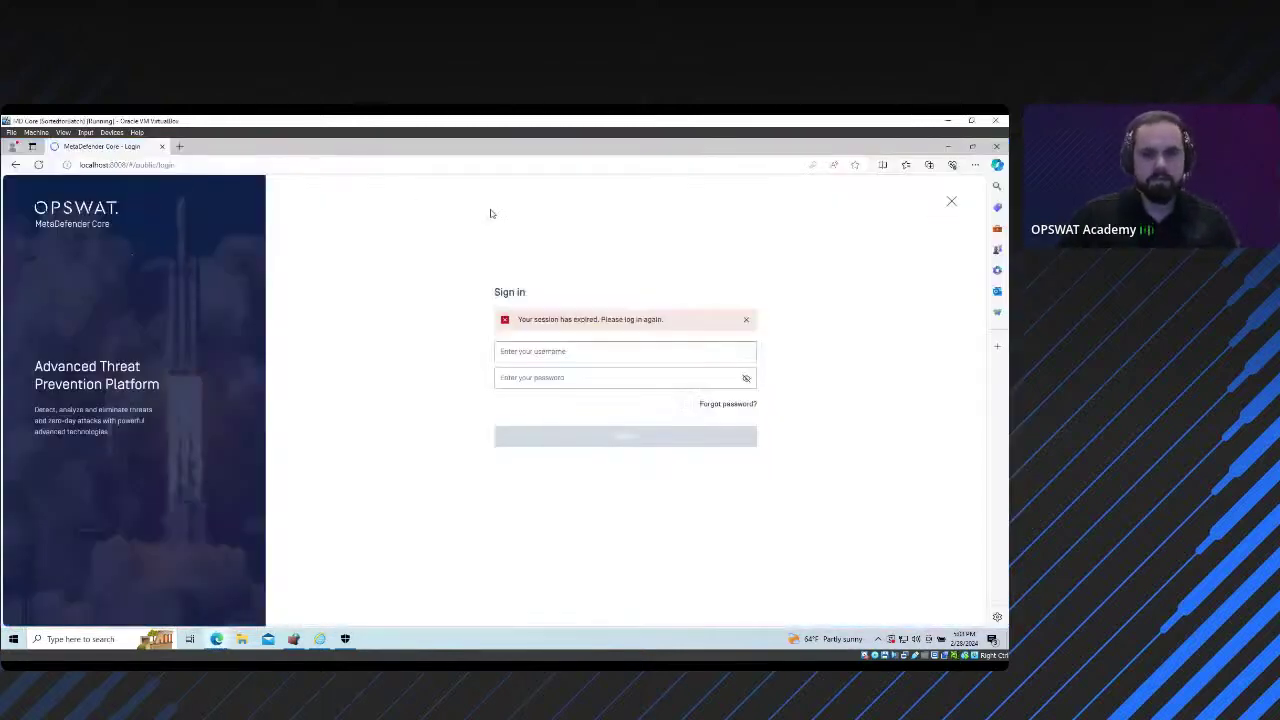
pyautogui.click(563, 351)
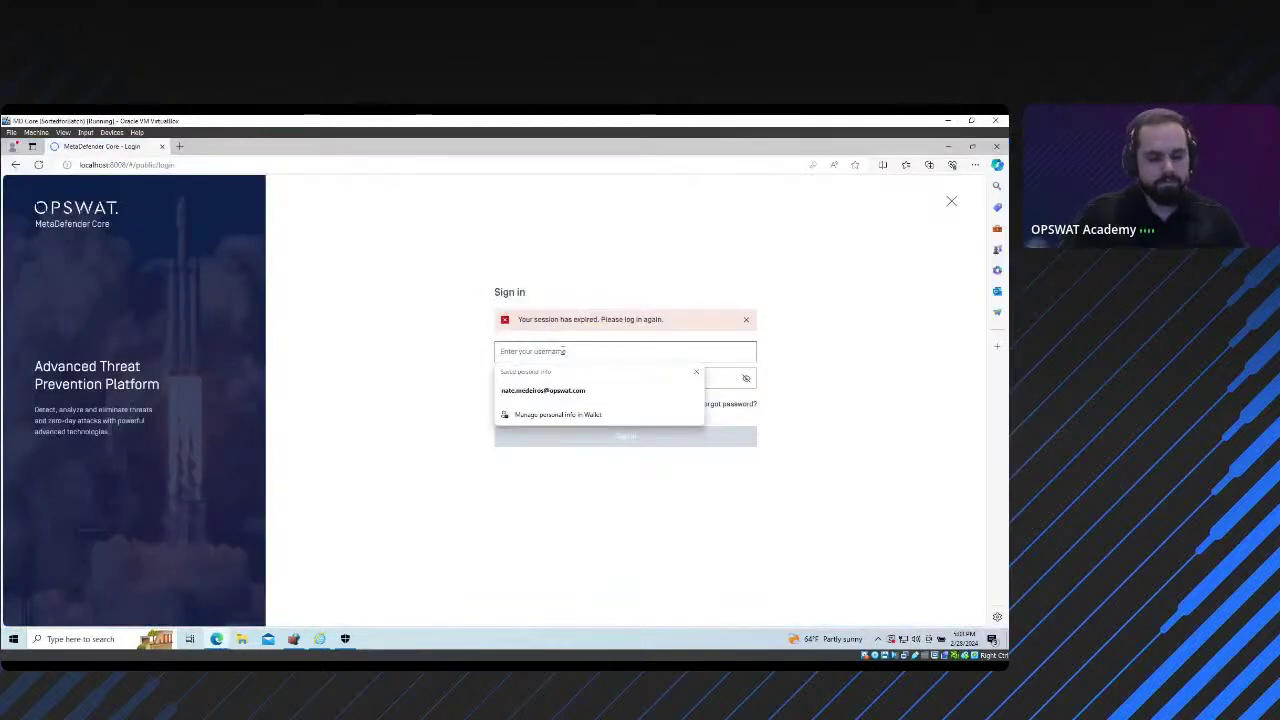
pyautogui.hotkey('ctrl', 'v')
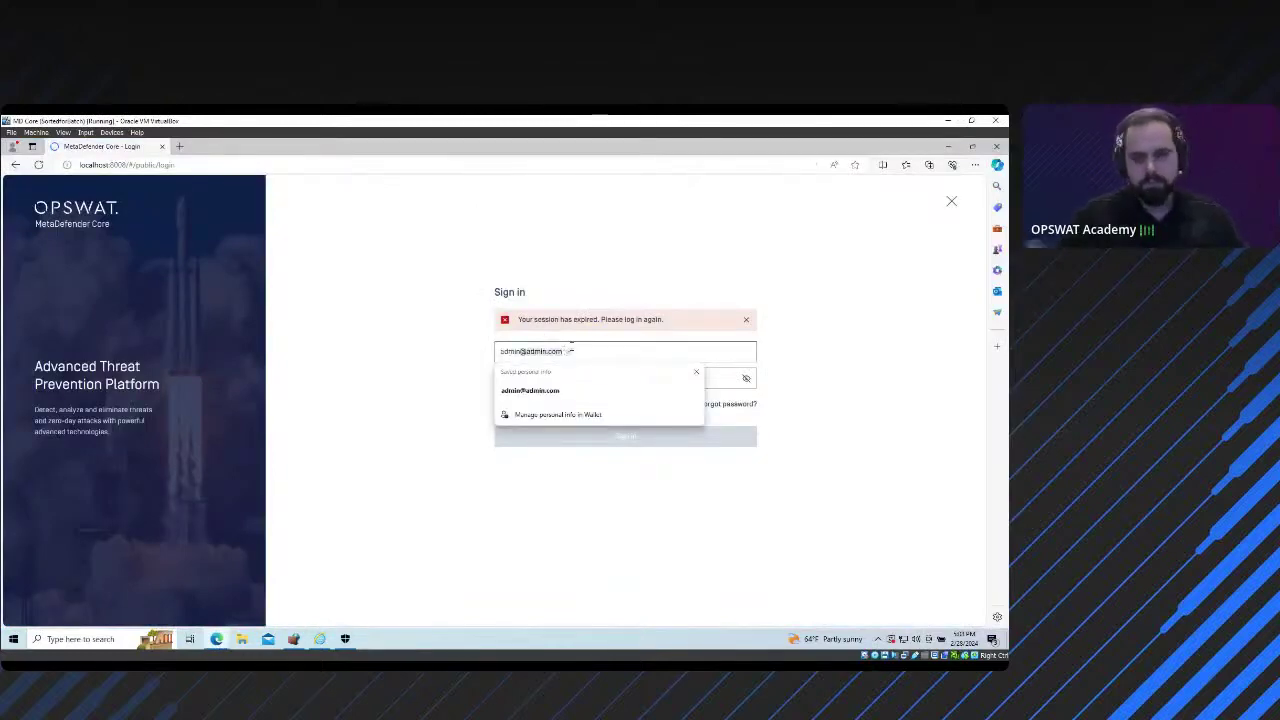
pyautogui.press('BackSpace')
pyautogui.press('BackSpace')
pyautogui.press('BackSpace')
pyautogui.press('BackSpace')
pyautogui.press('BackSpace')
pyautogui.press('BackSpace')
pyautogui.press('BackSpace')
pyautogui.press('BackSpace')
pyautogui.press('BackSpace')
pyautogui.press('BackSpace')
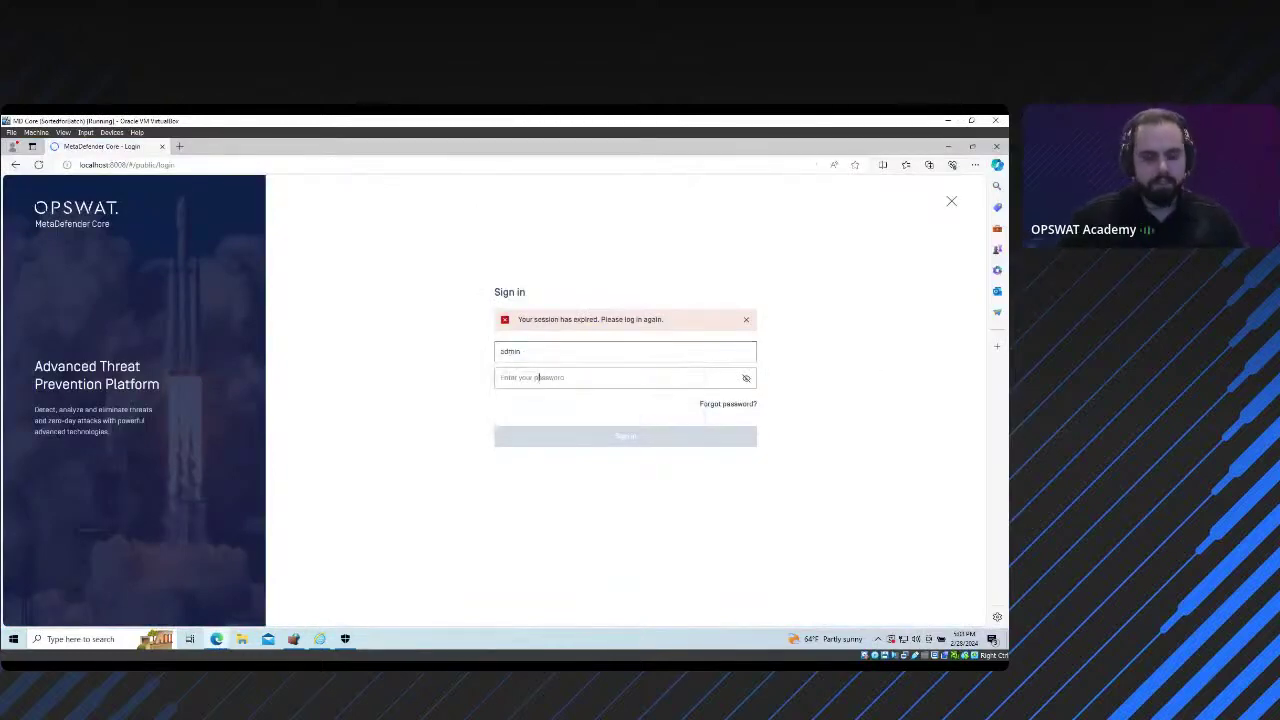
pyautogui.click(541, 378)
pyautogui.write('*****')
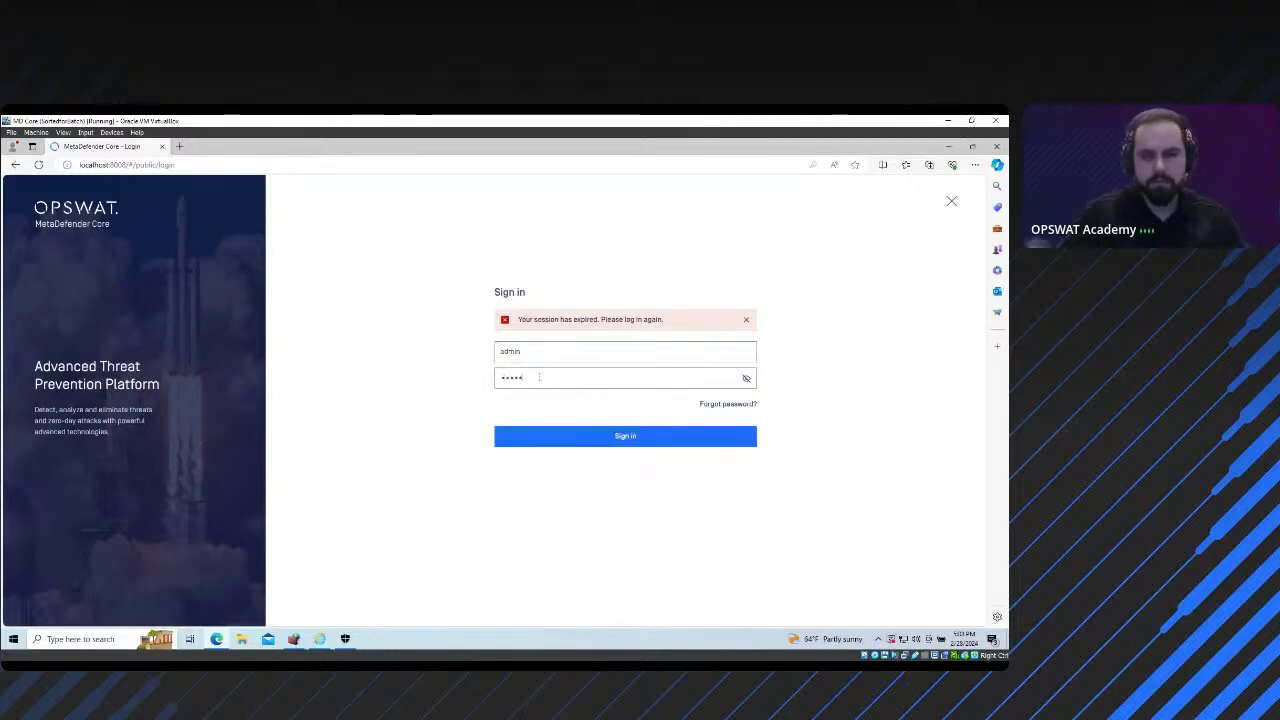
pyautogui.click(630, 440)
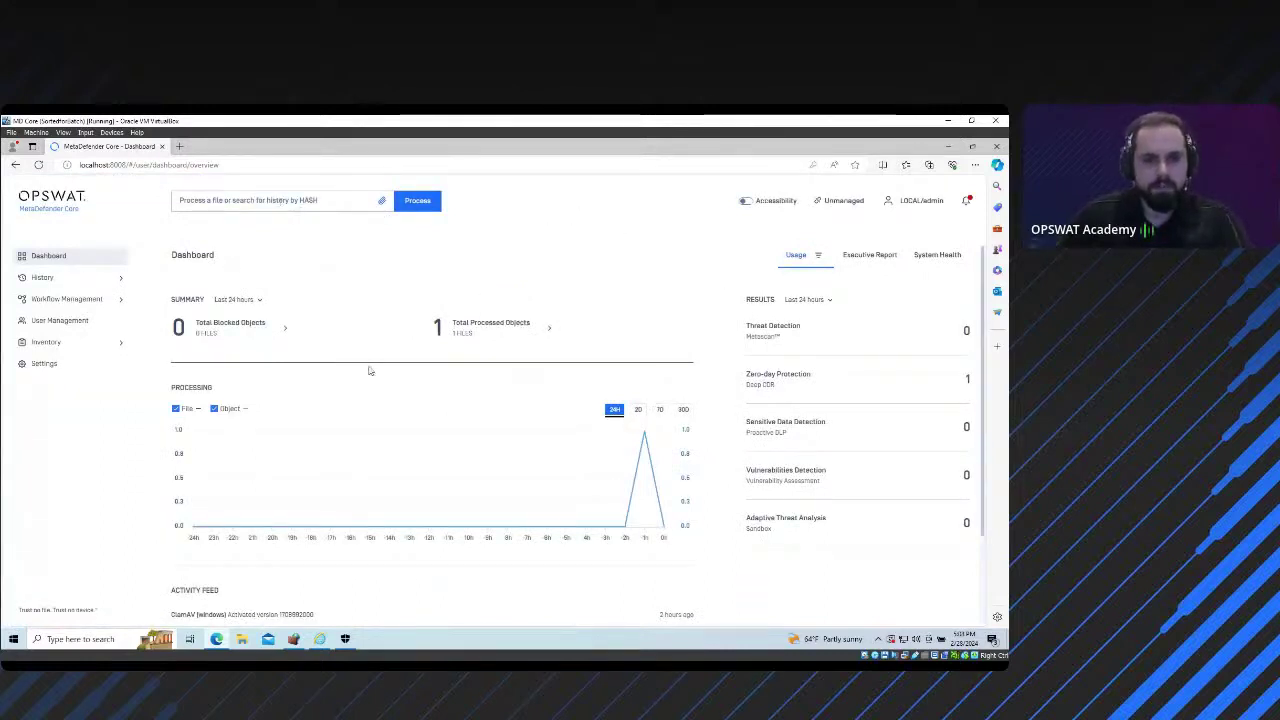
# Step: Attach Clean.txt from the Desktop to the Process box's file field
pyautogui.click(384, 202)
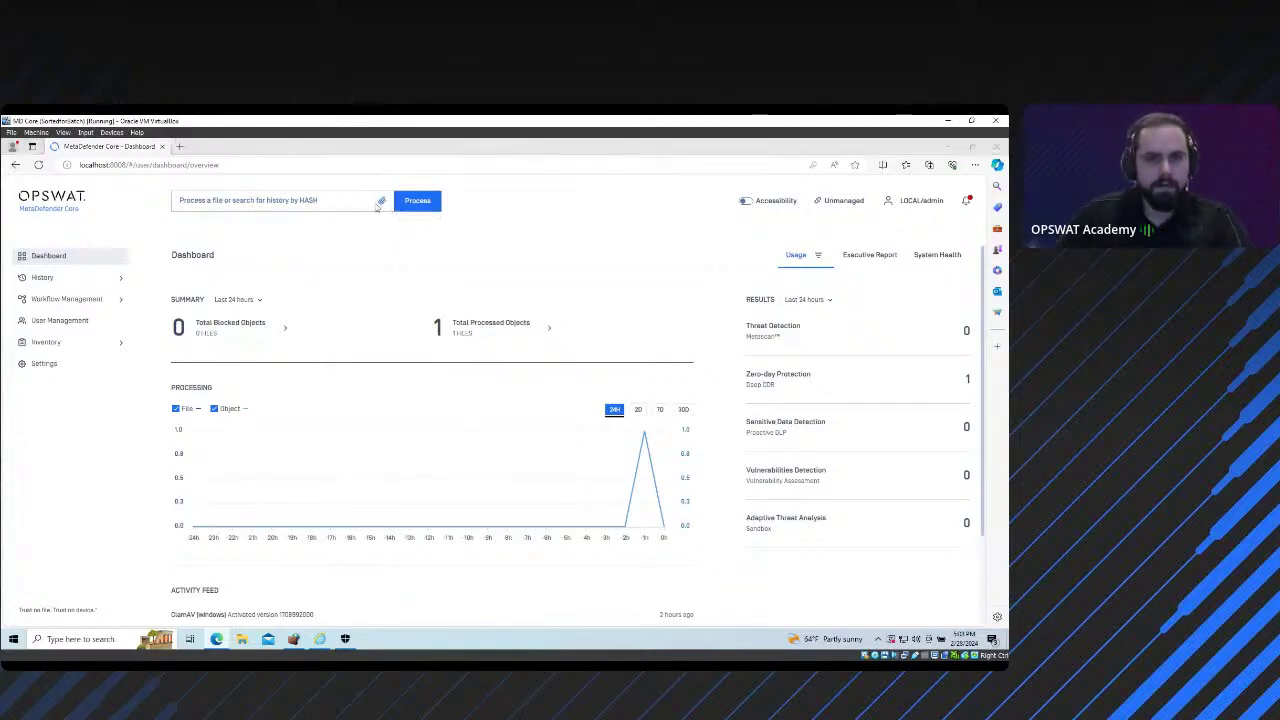
pyautogui.click(393, 184)
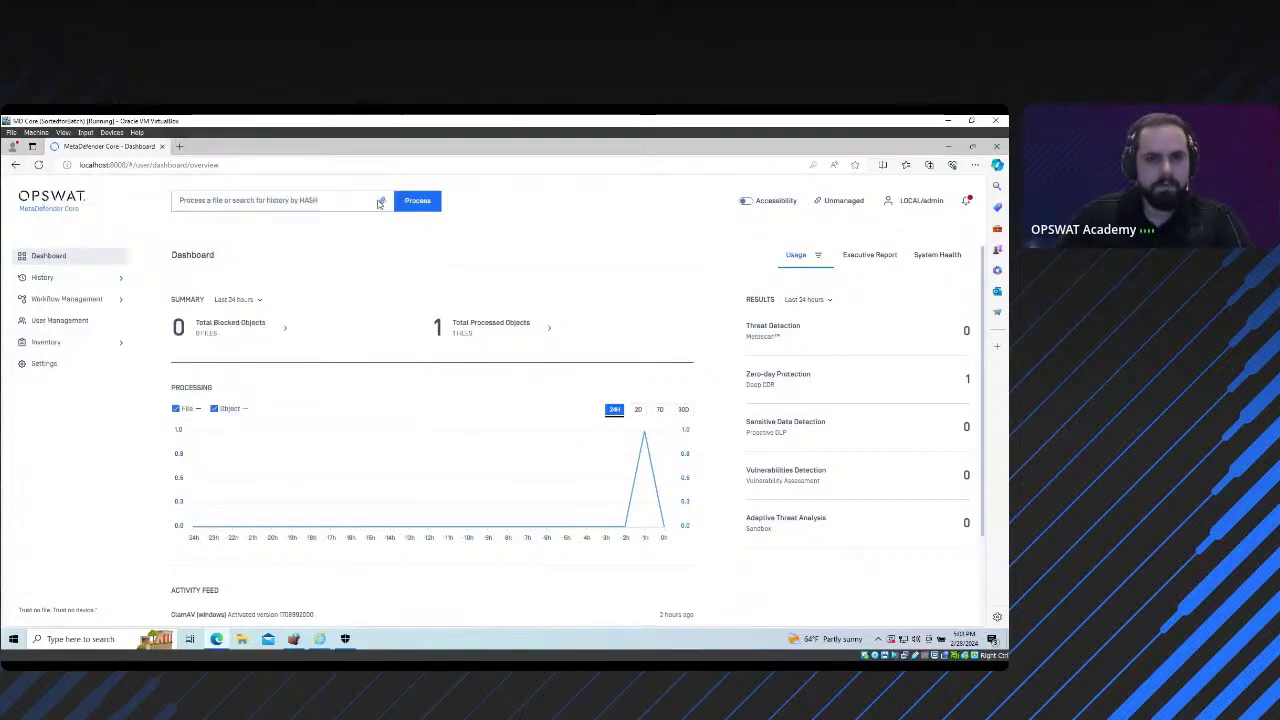
pyautogui.click(275, 200)
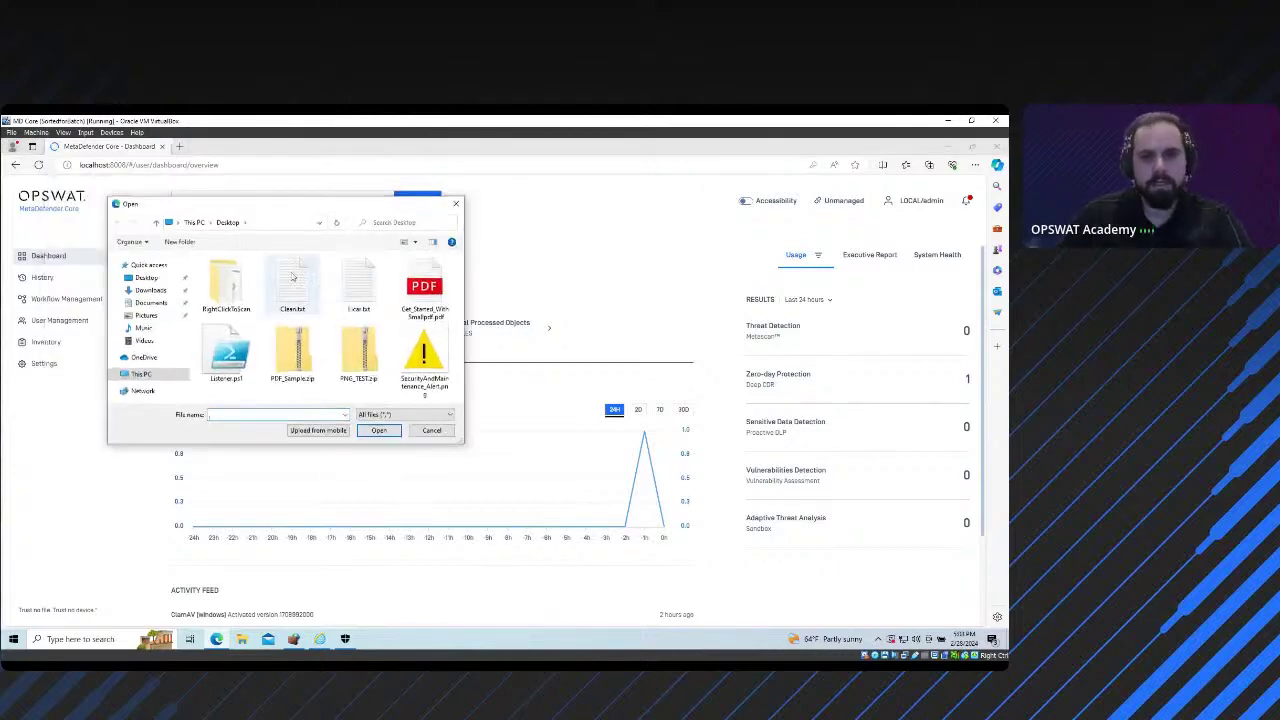
pyautogui.click(290, 284)
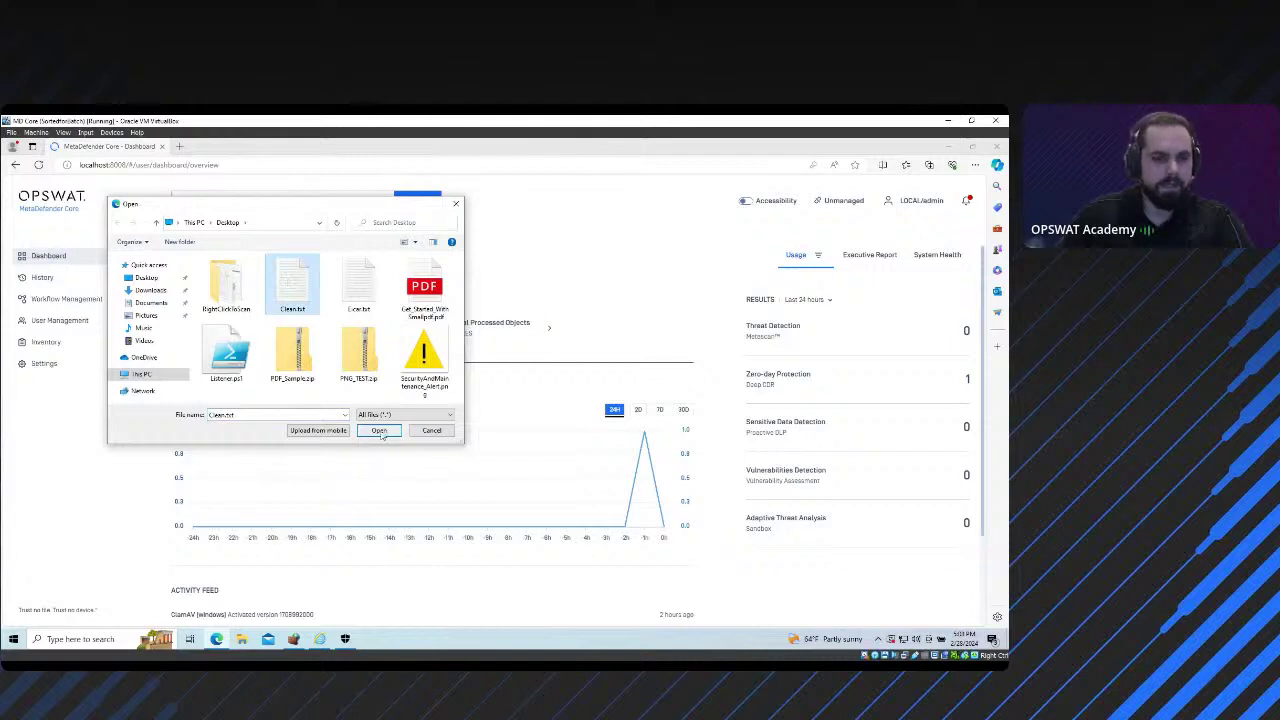
pyautogui.click(380, 431)
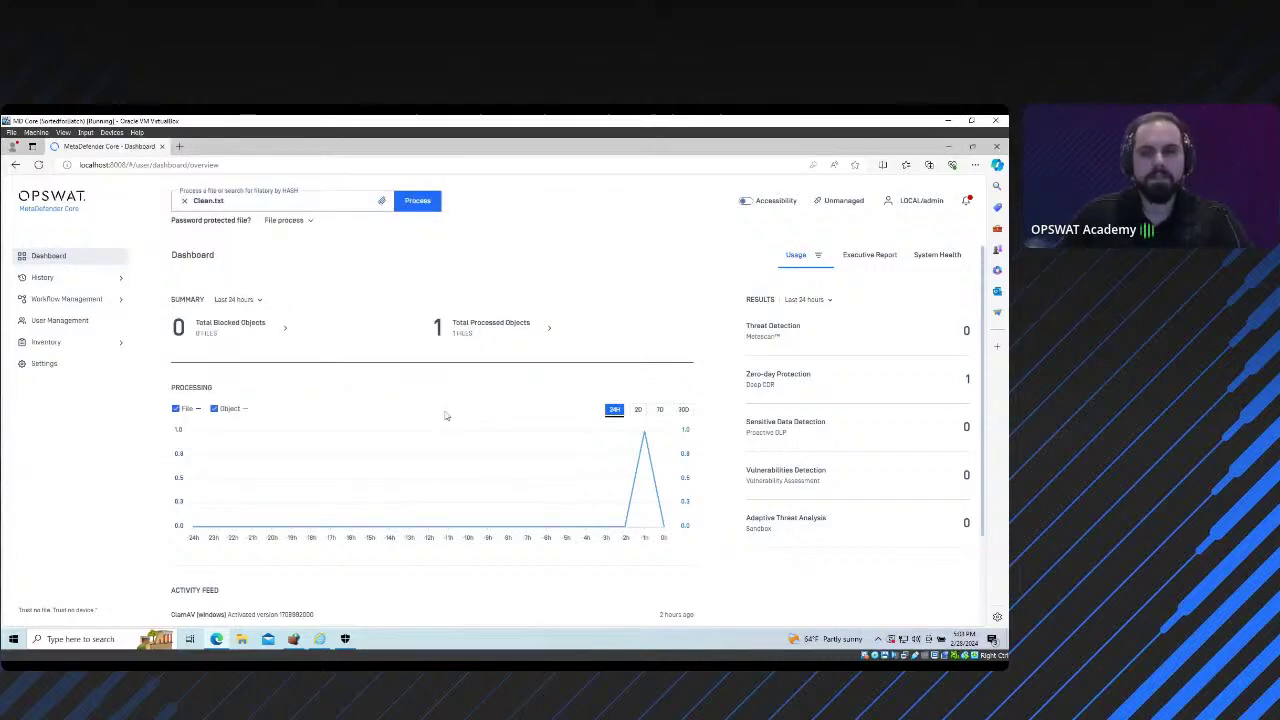
# Step: Process Clean.txt and wait for the result: Allowed, No Threat Detected, 0/4 engines
pyautogui.click(430, 204)
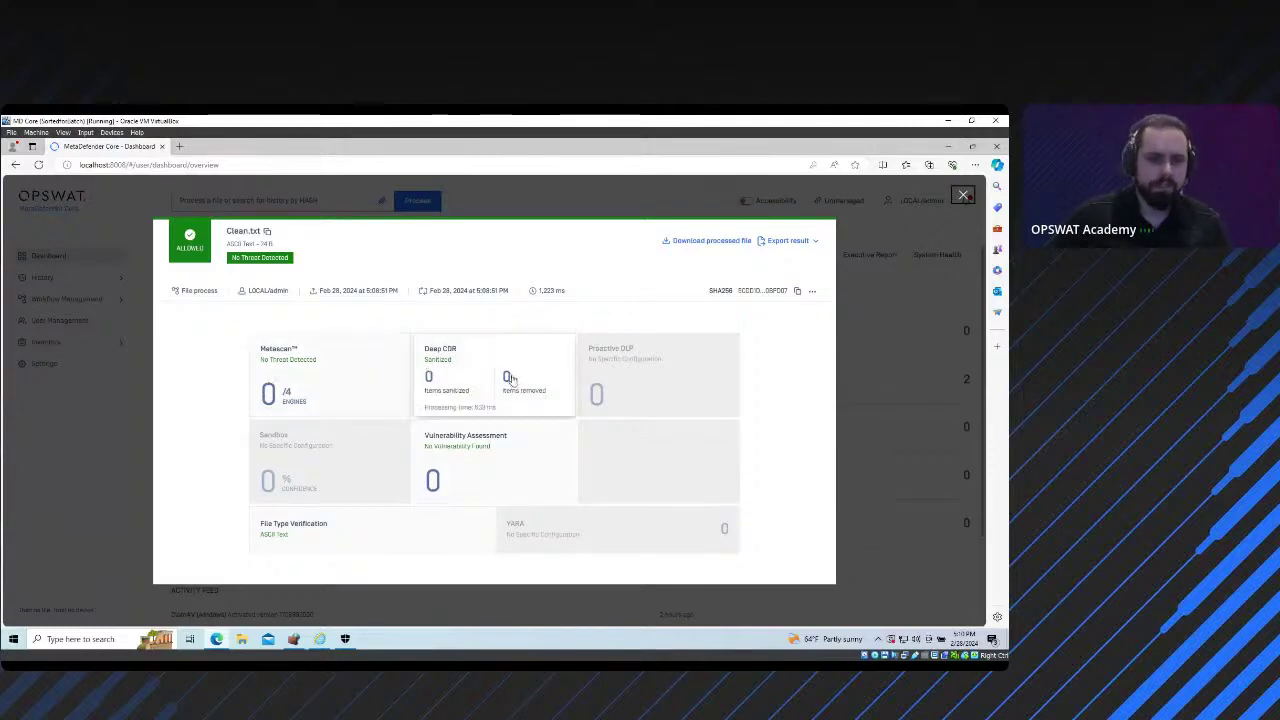
# Step: View Clean.txt's Metascan engine results, close the result, and minimize Edge
pyautogui.click(330, 373)
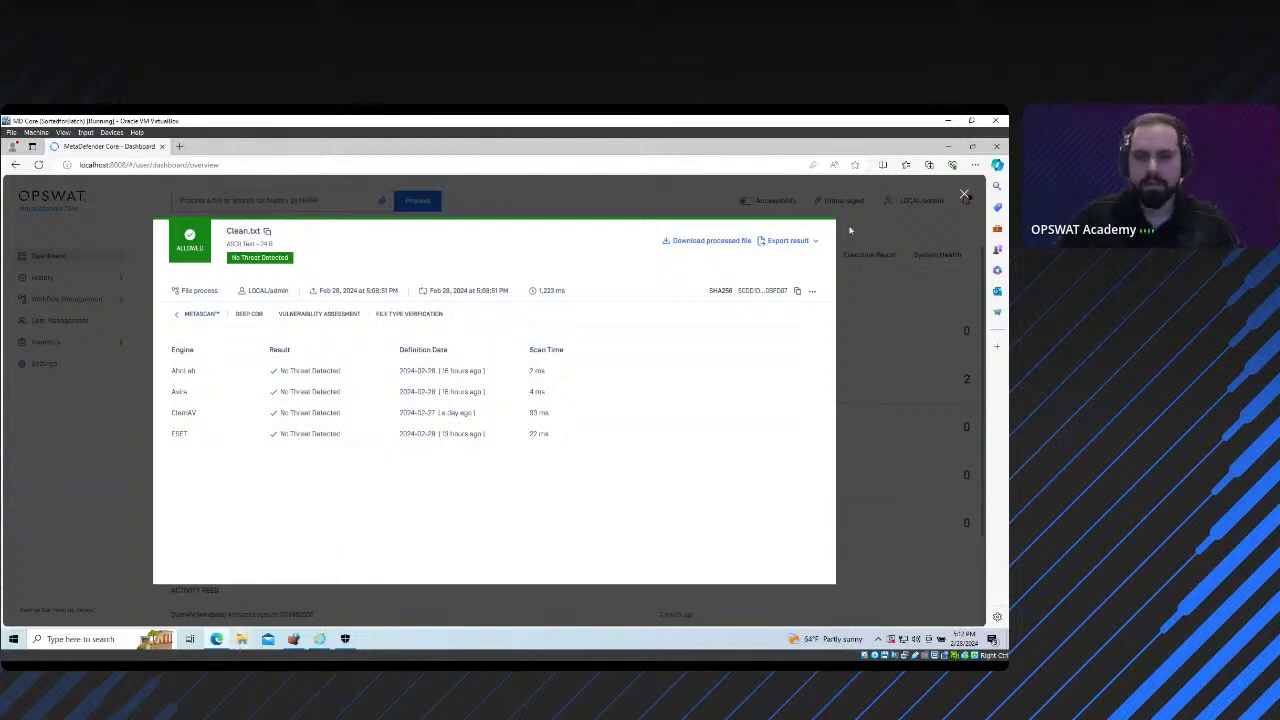
pyautogui.click(964, 194)
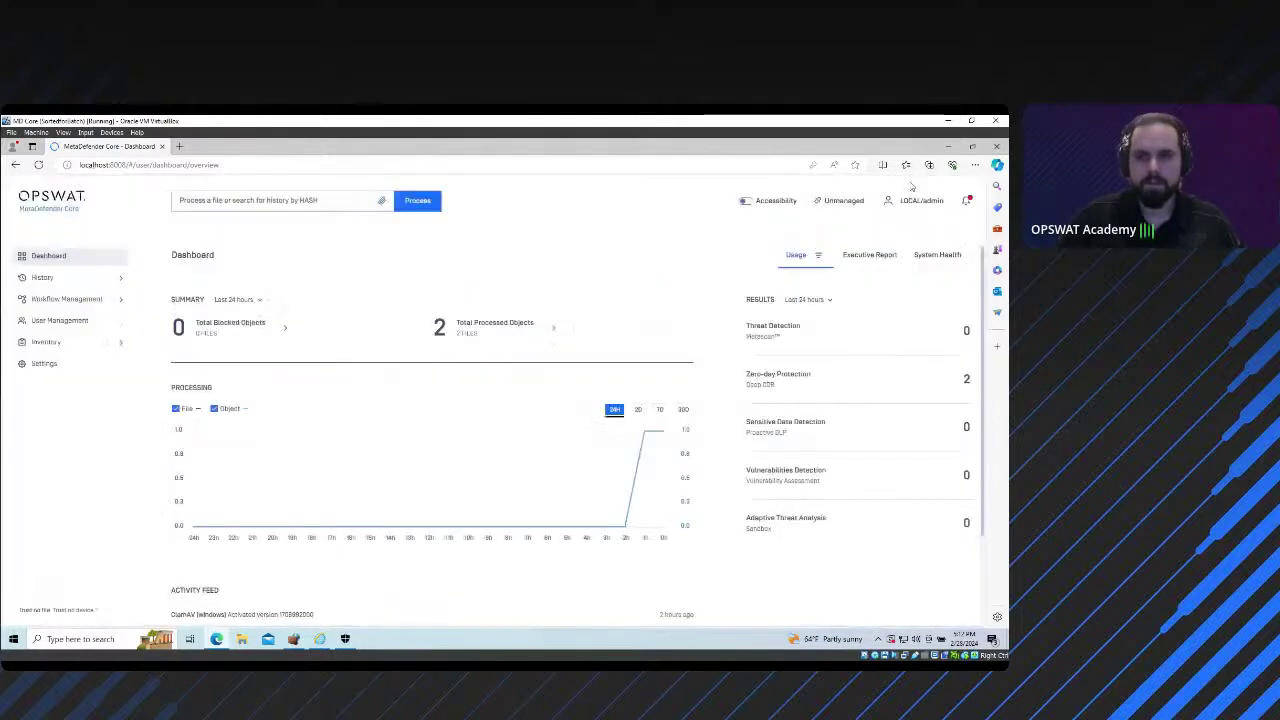
pyautogui.click(945, 148)
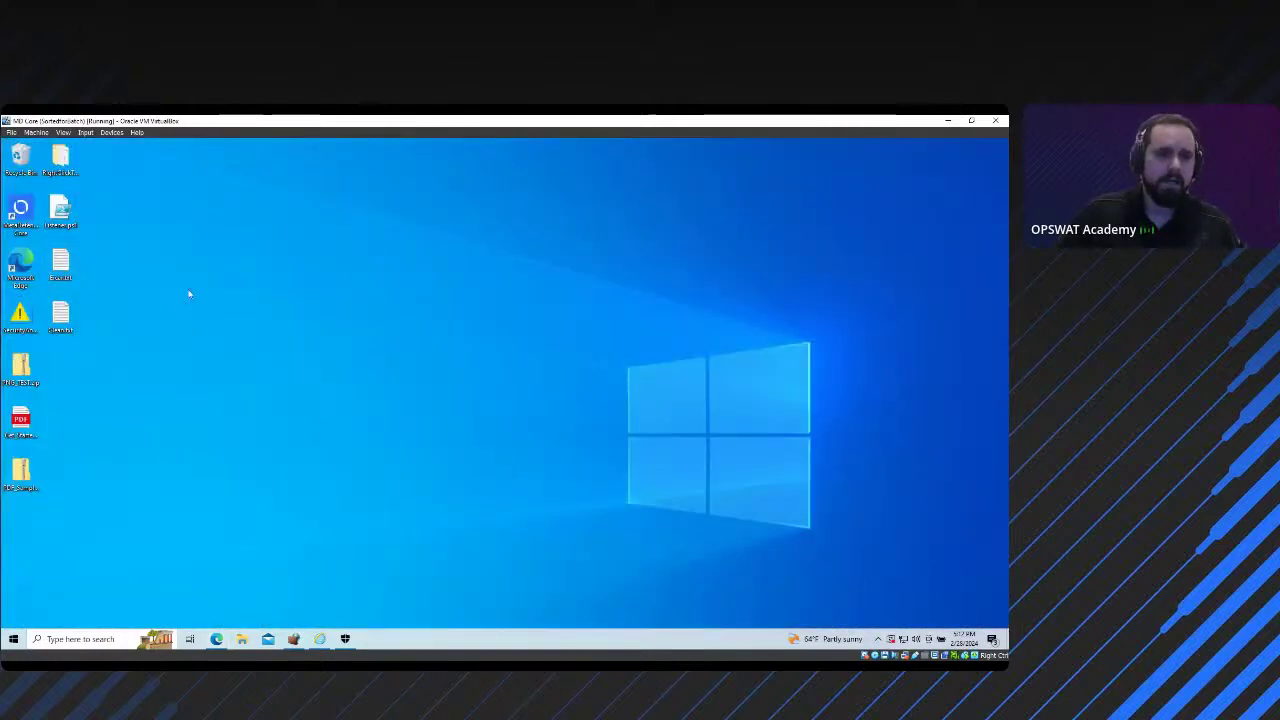
# Step: Open the desktop EICAR test file in Notepad to view its string, then close it
pyautogui.doubleClick(58, 265)
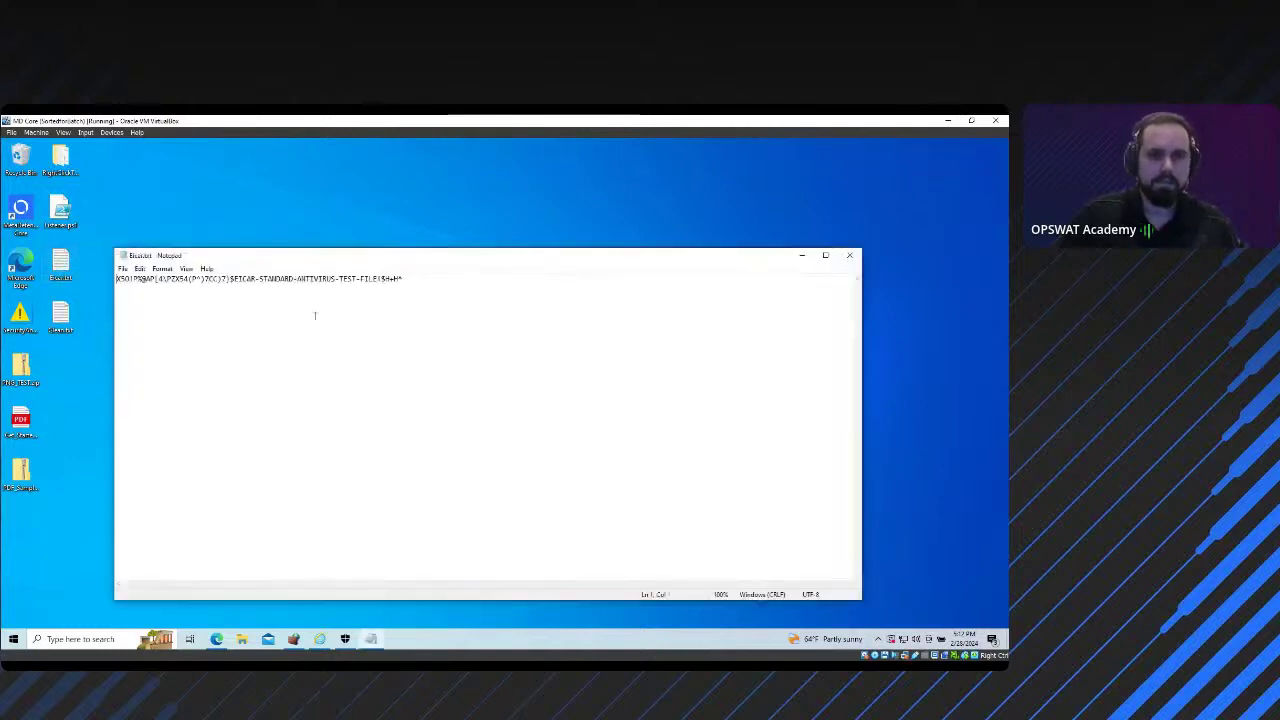
pyautogui.moveTo(469, 251); pyautogui.dragTo(524, 210)
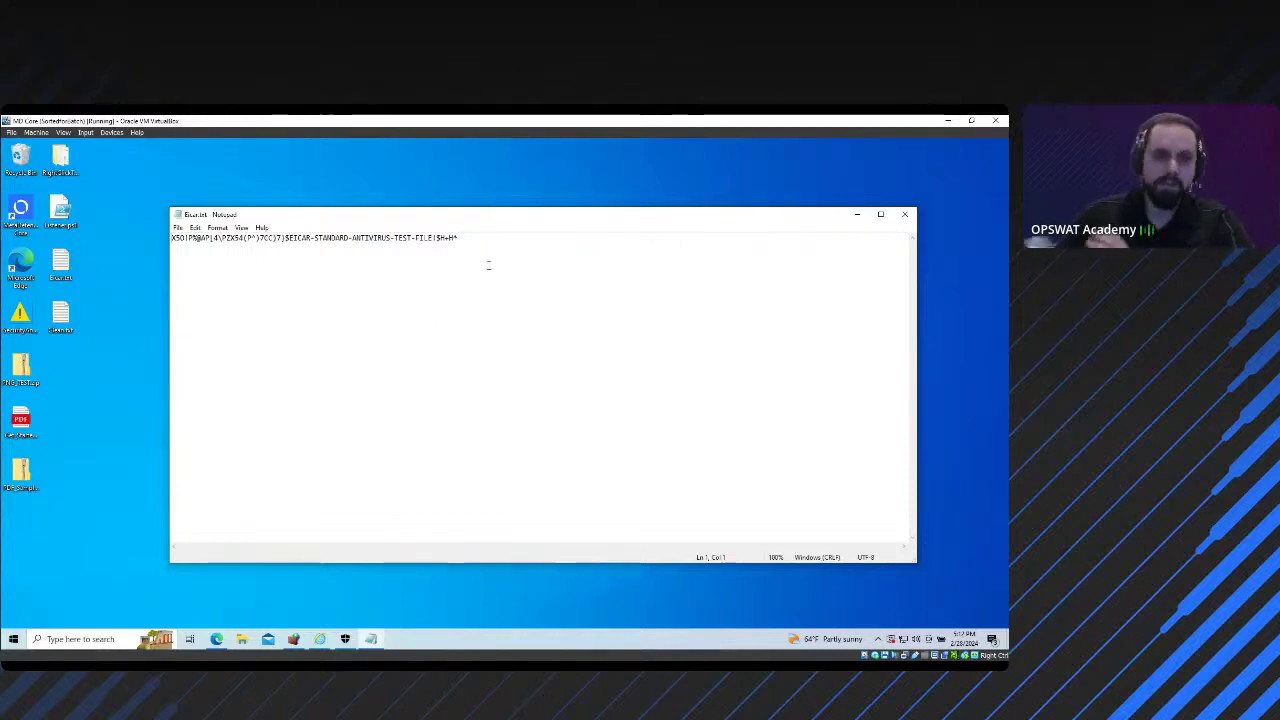
pyautogui.click(904, 214)
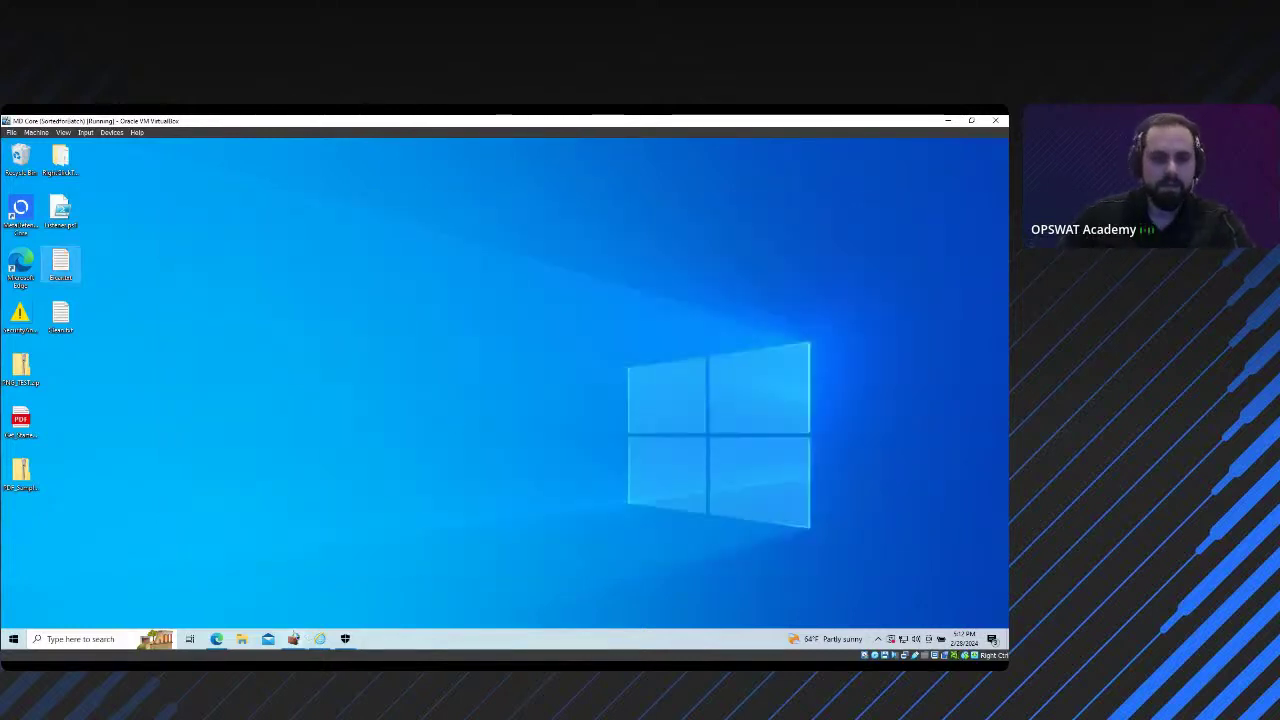
# Step: Attach Eicar.txt from the desktop in MetaDefender Core and submit it for scanning
pyautogui.click(216, 639)
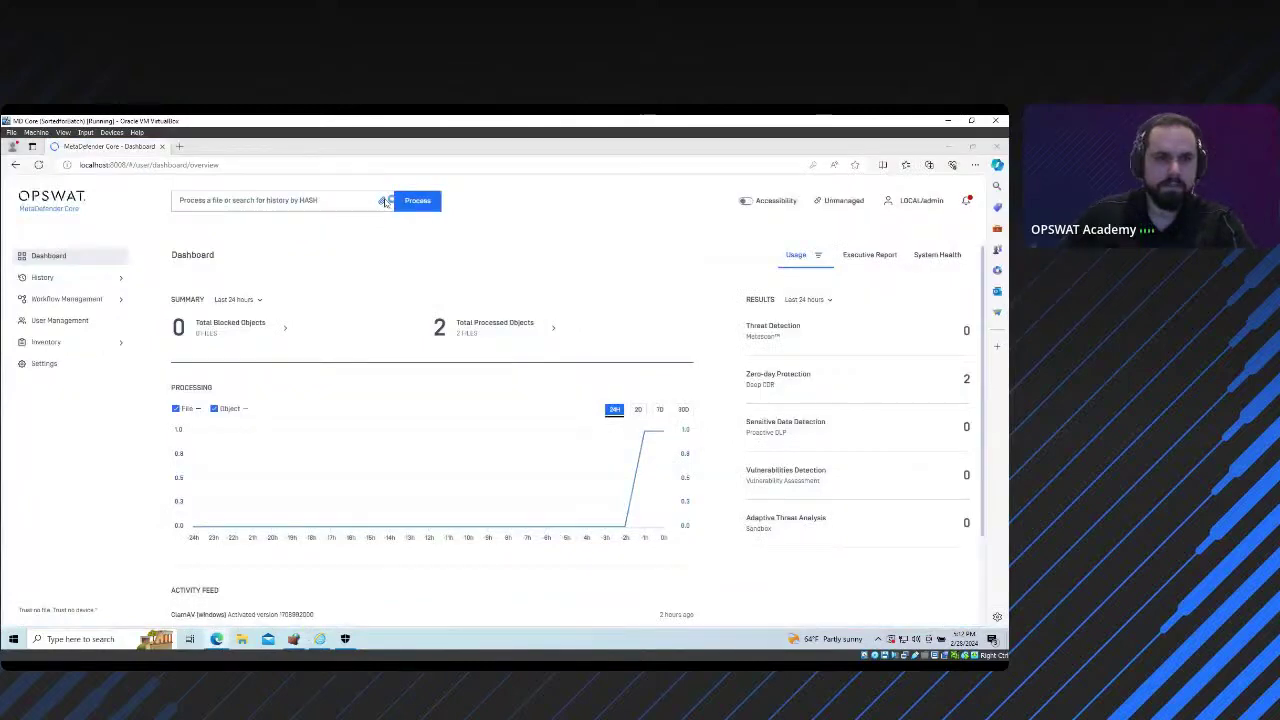
pyautogui.click(385, 201)
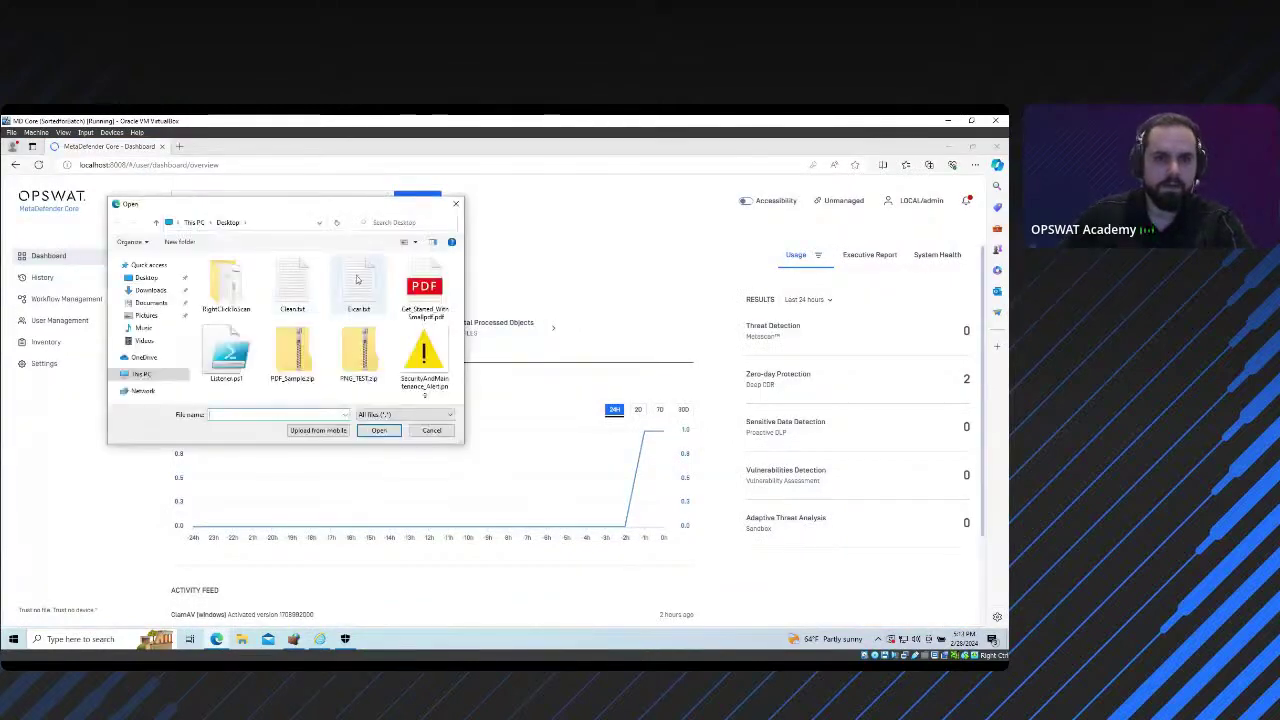
pyautogui.click(358, 285)
pyautogui.click(388, 430)
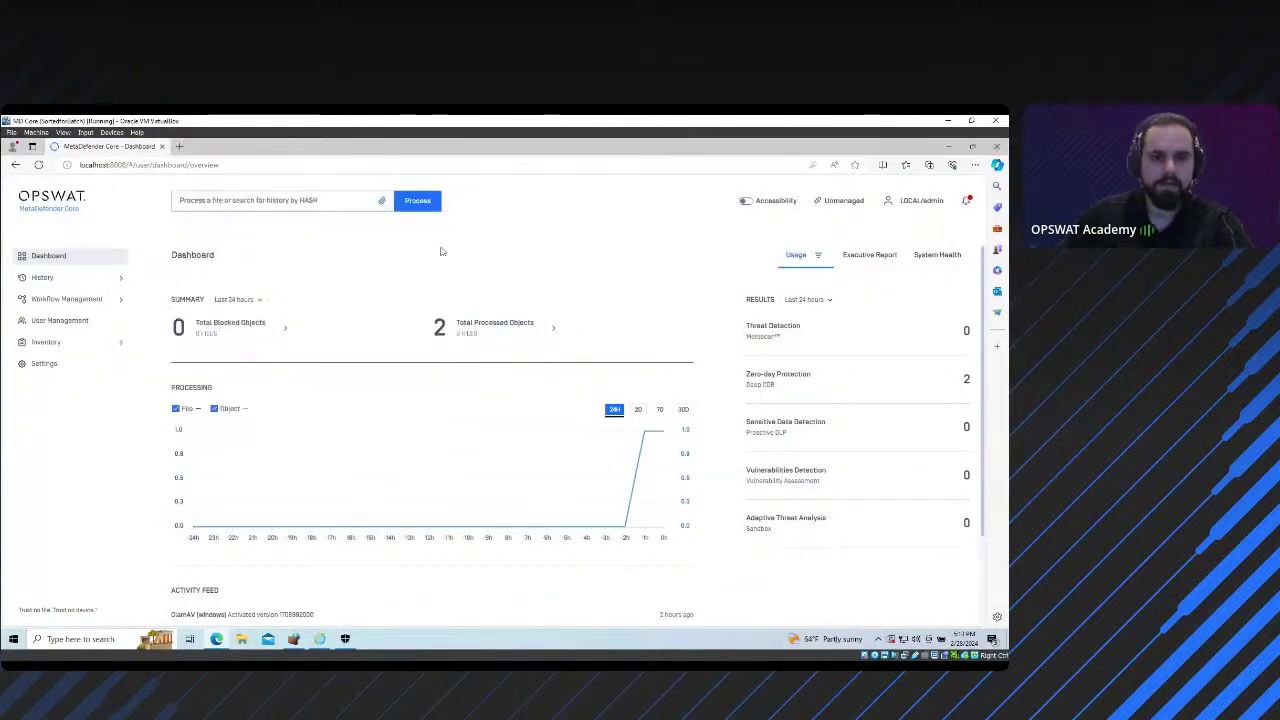
pyautogui.click(428, 205)
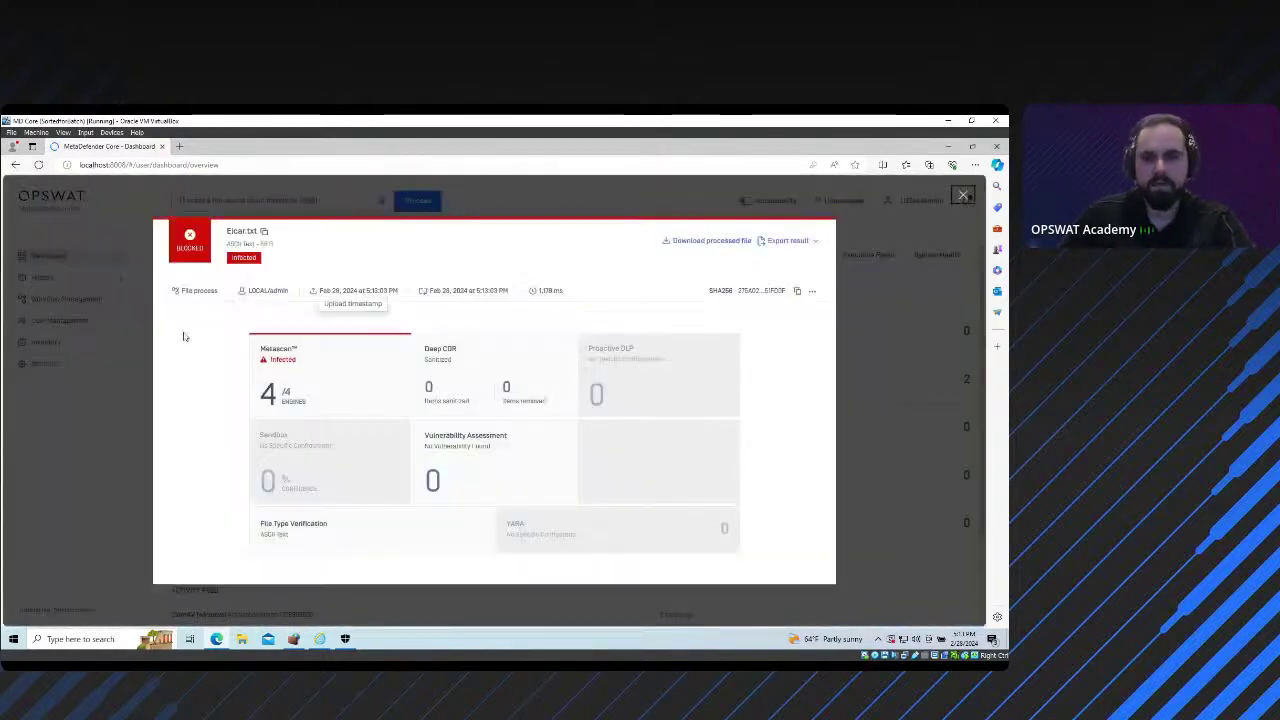
# Step: Inspect Eicar.txt's Metascan table showing all 4 engines infected, then close the result
pyautogui.click(333, 370)
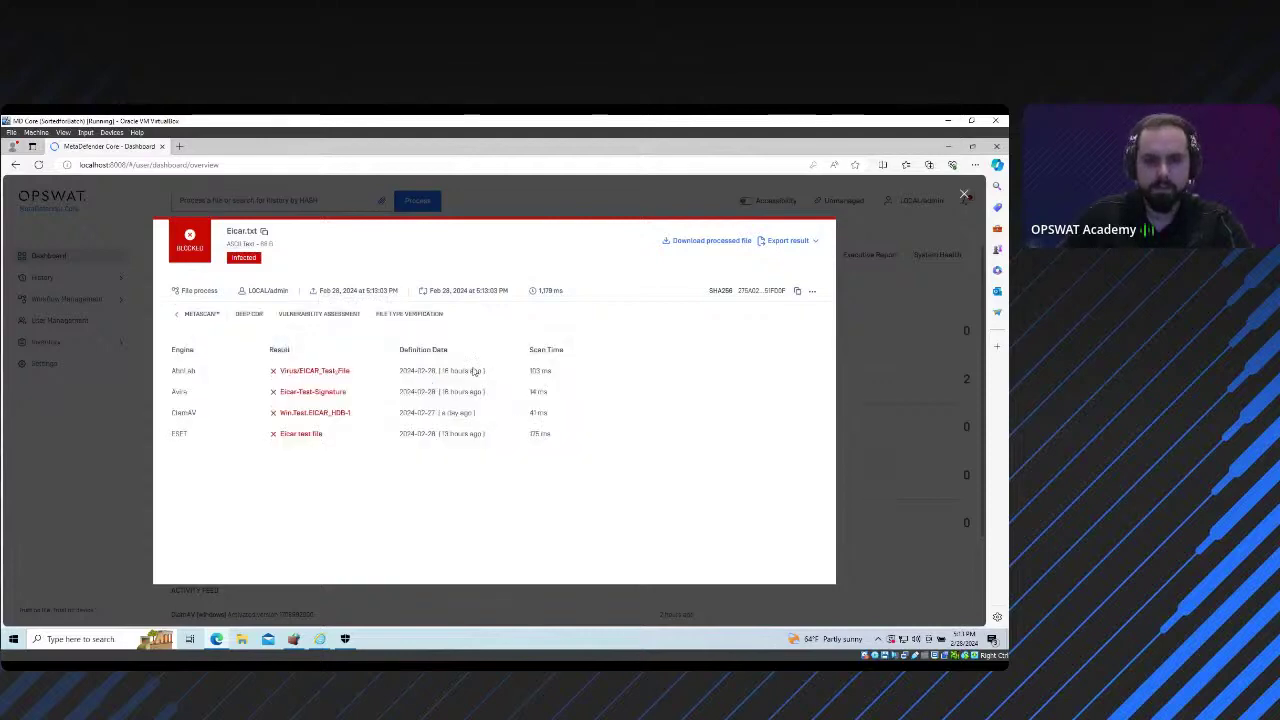
pyautogui.moveTo(333, 438); pyautogui.dragTo(284, 371)
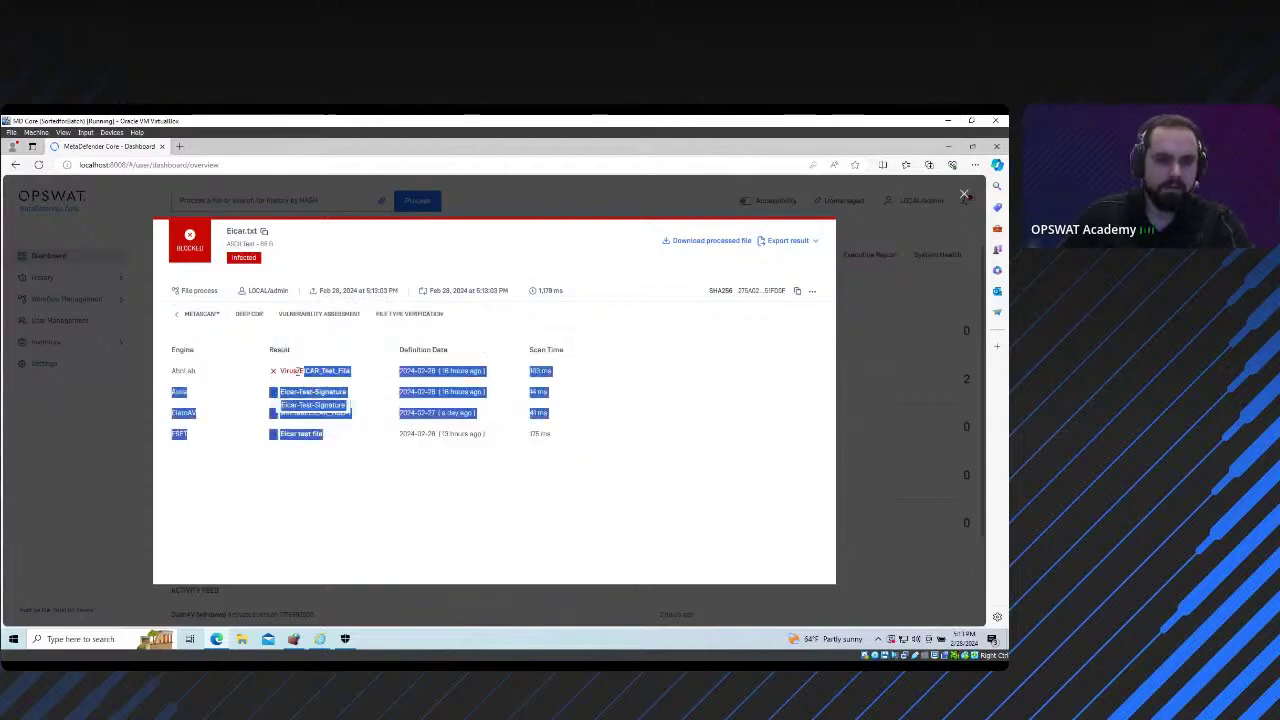
pyautogui.click(386, 484)
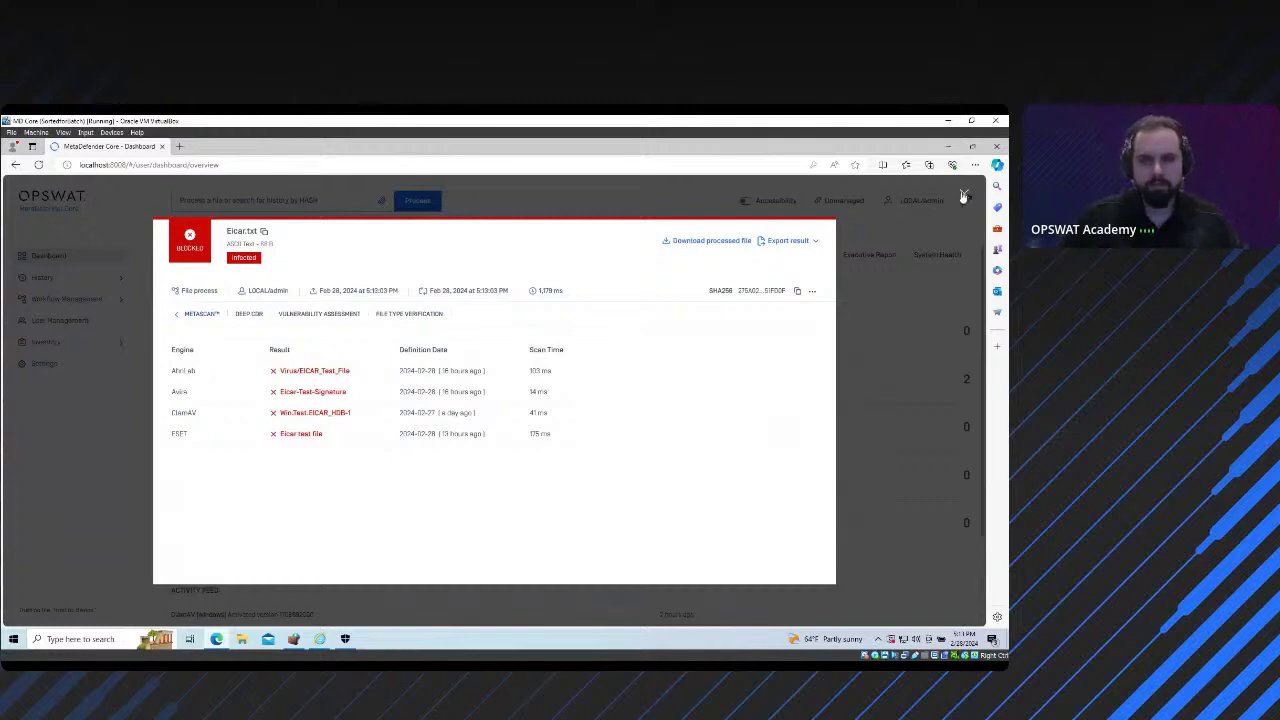
pyautogui.press('Escape')
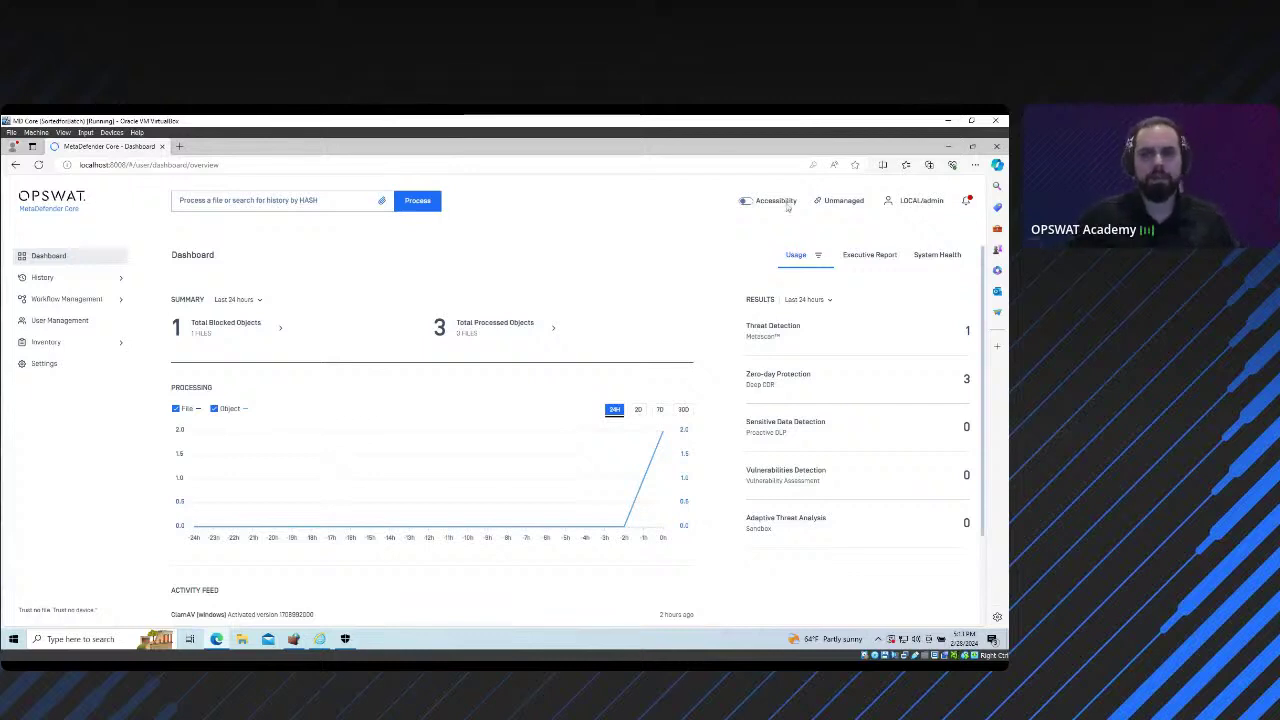
# Step: Minimize the MetaDefender Core browser window to reveal the Windows desktop
pyautogui.click(947, 147)
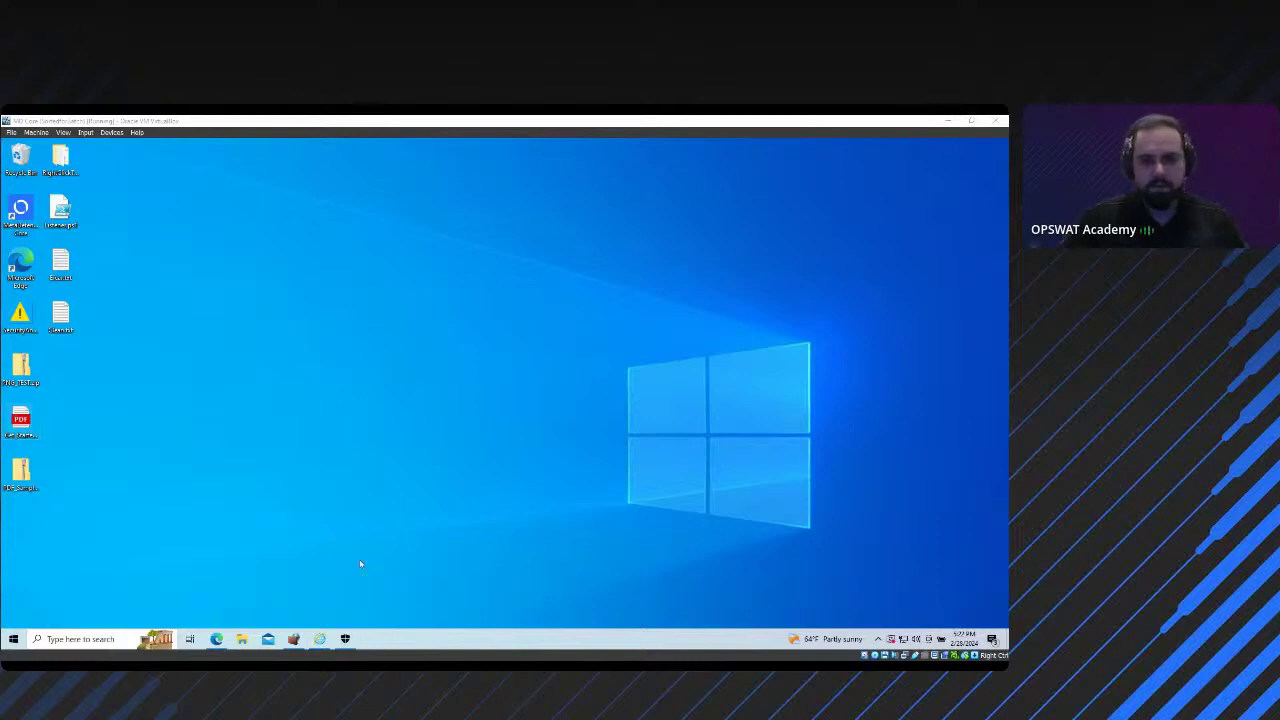
pyautogui.moveTo(293, 636)
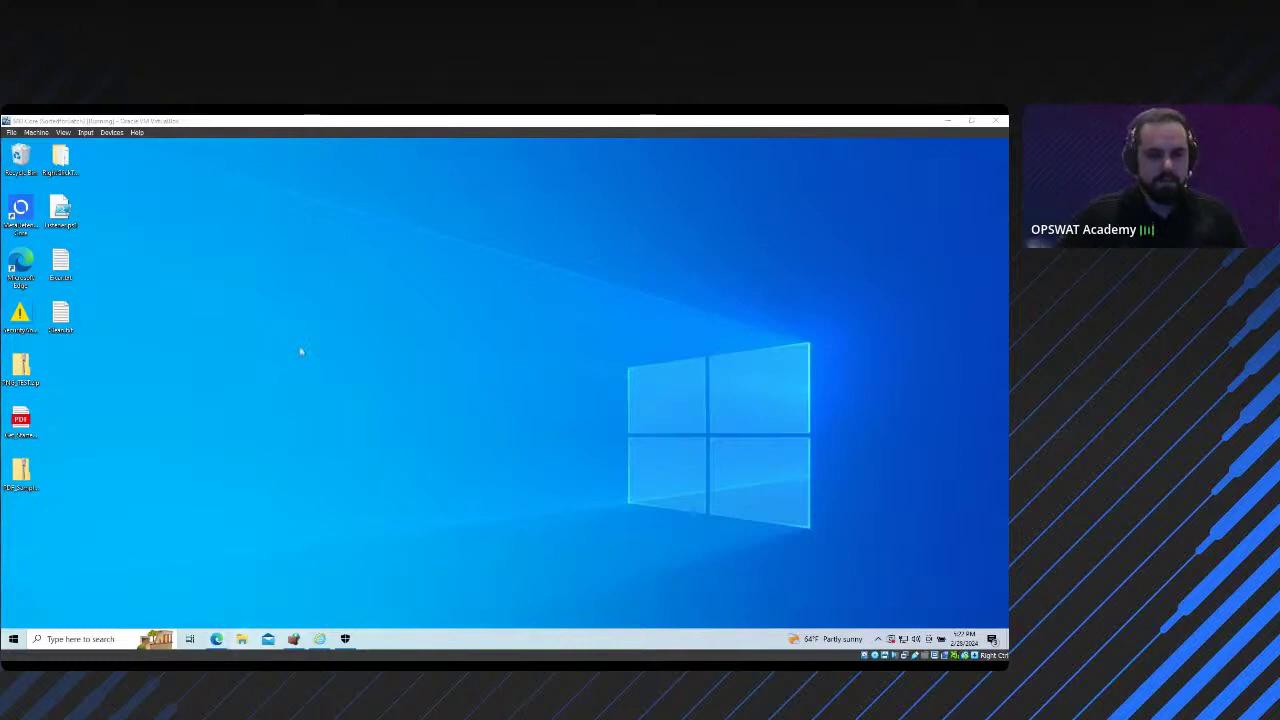
pyautogui.moveTo(216, 638)
pyautogui.click(208, 600)
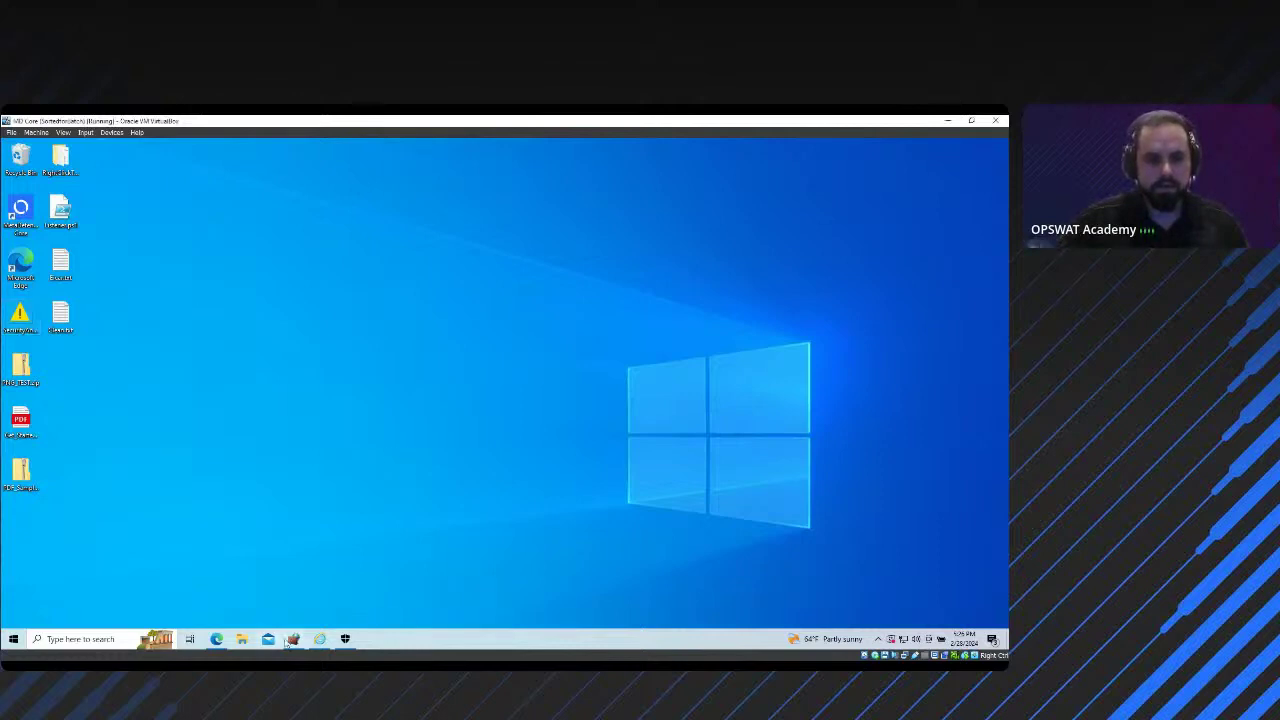
# Step: Re-sign in to MetaDefender Core as admin using the saved username and the password
pyautogui.click(216, 639)
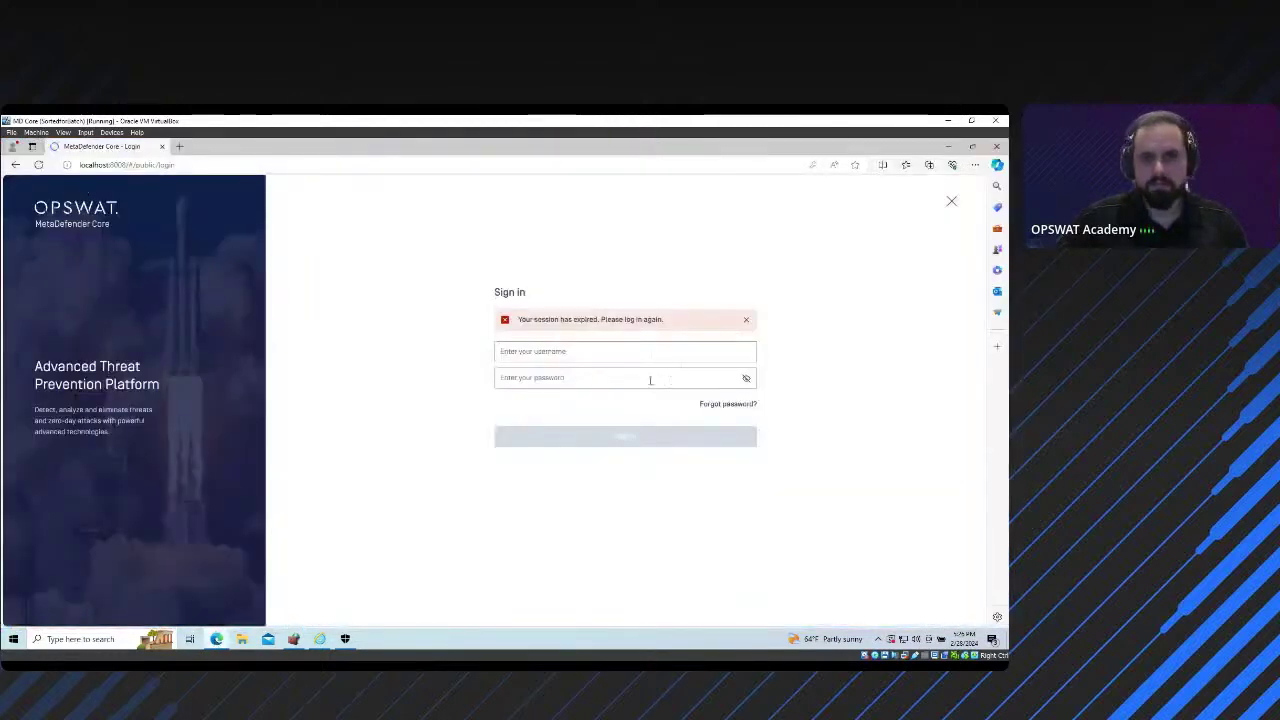
pyautogui.click(627, 354)
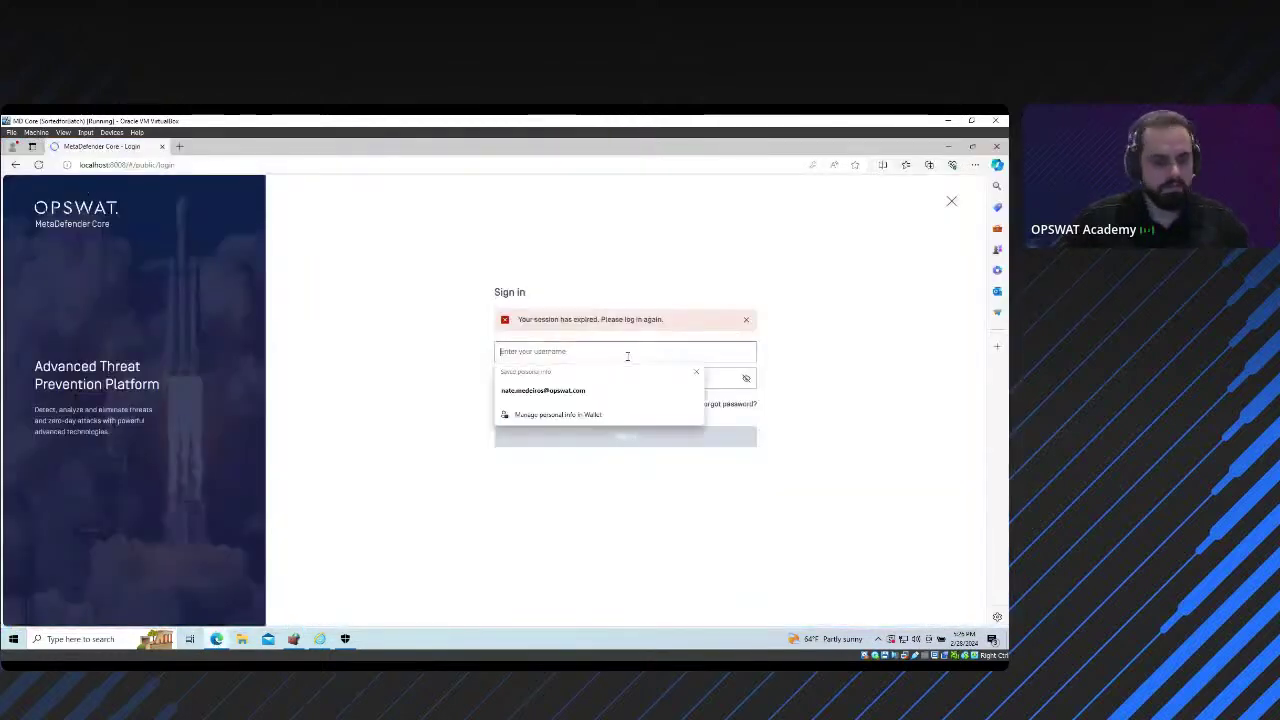
pyautogui.press('Down')
pyautogui.press('Tab')
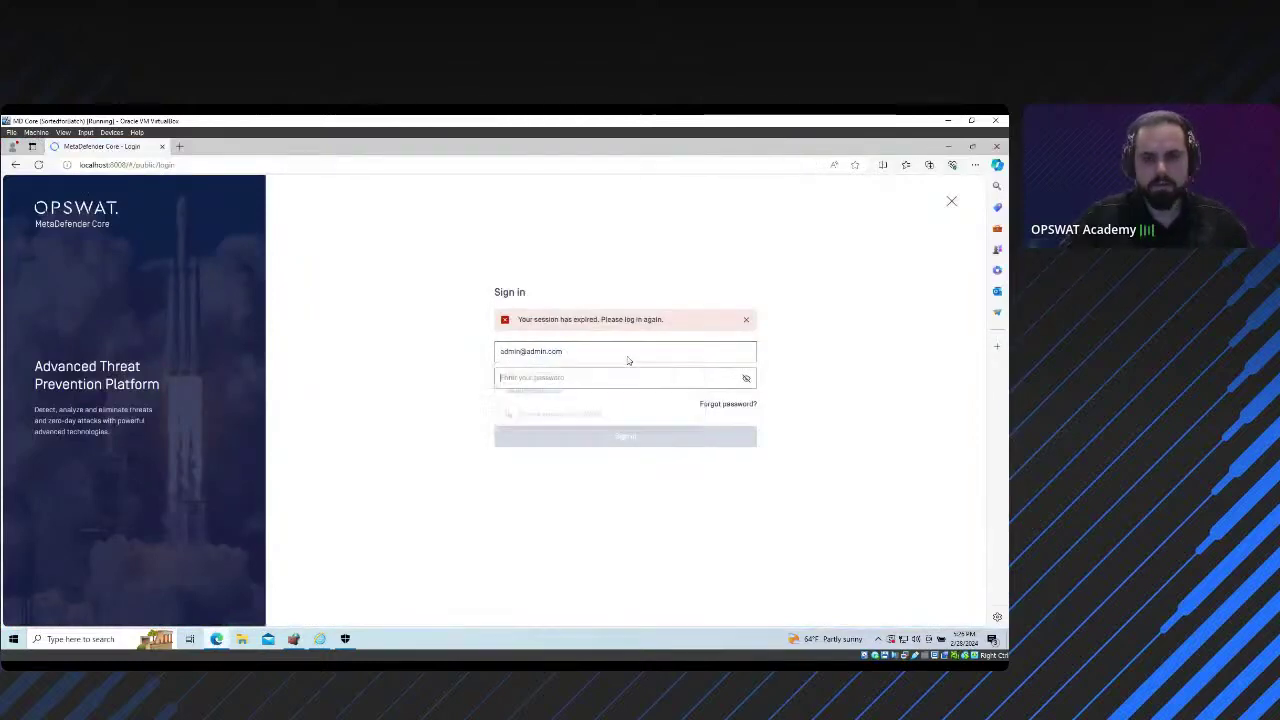
pyautogui.write('admin')
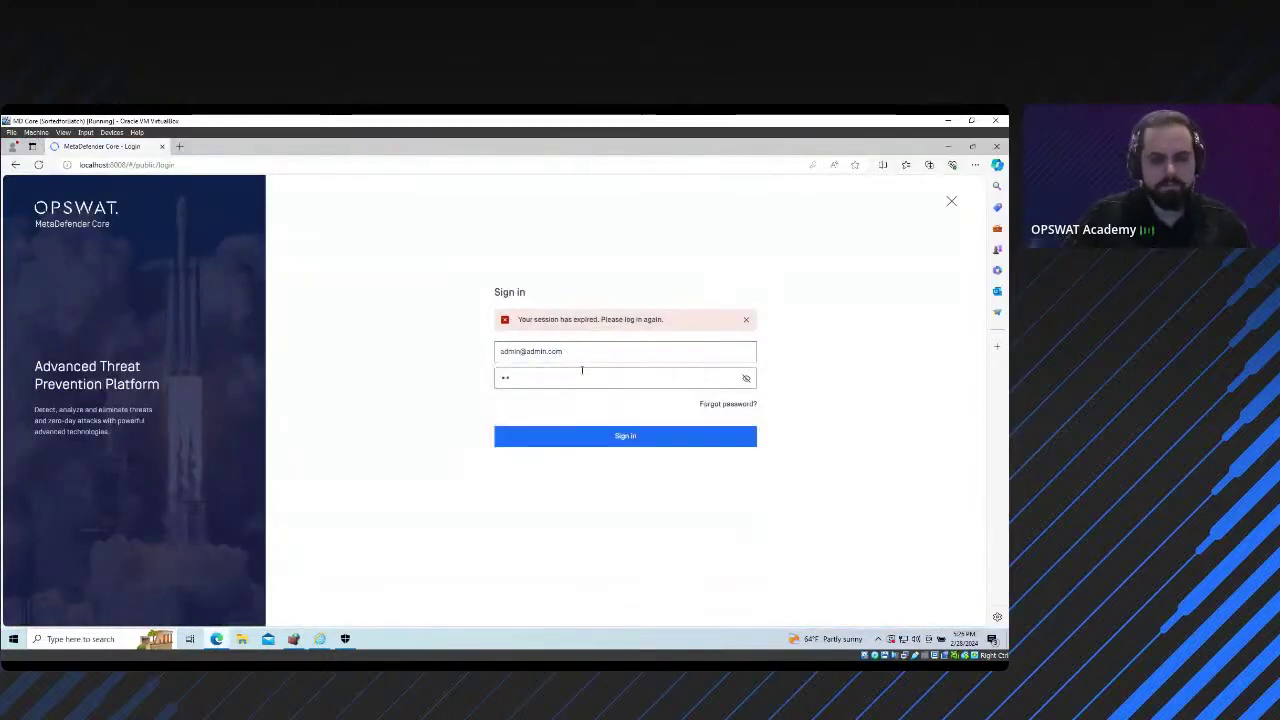
pyautogui.click(522, 352)
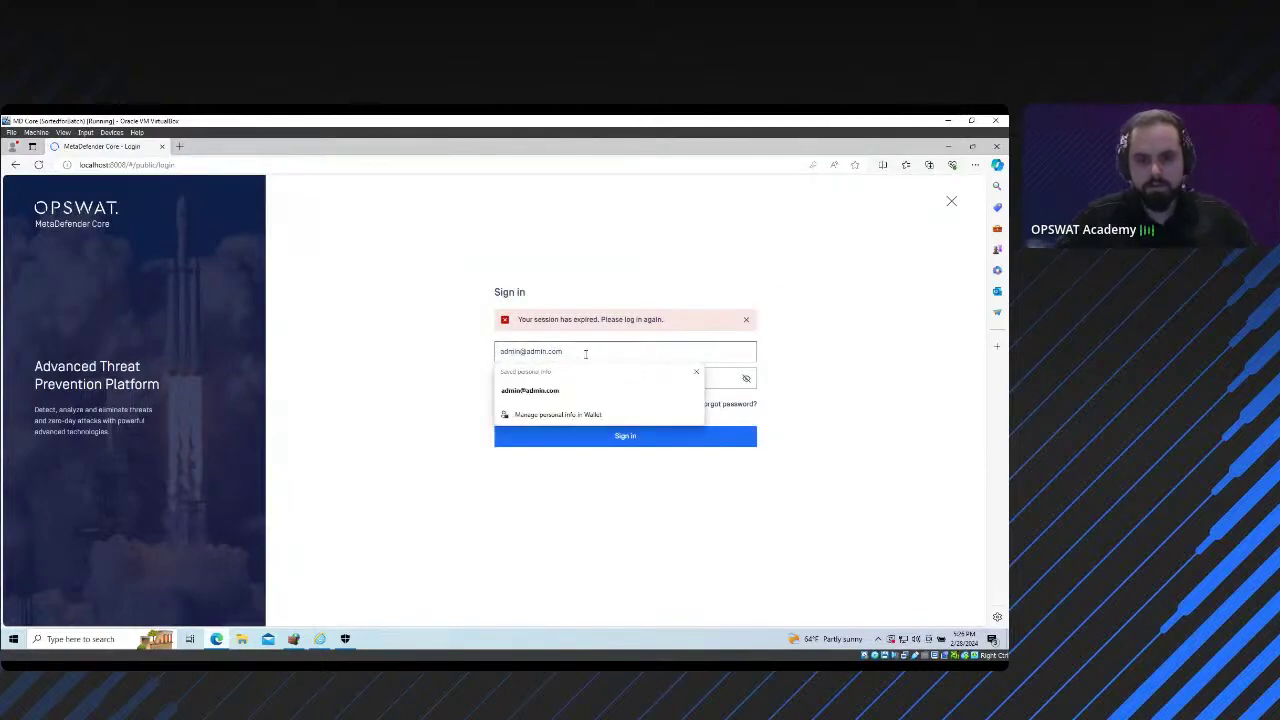
pyautogui.press('BackSpace')
pyautogui.press('BackSpace')
pyautogui.press('BackSpace')
pyautogui.press('BackSpace')
pyautogui.press('BackSpace')
pyautogui.press('BackSpace')
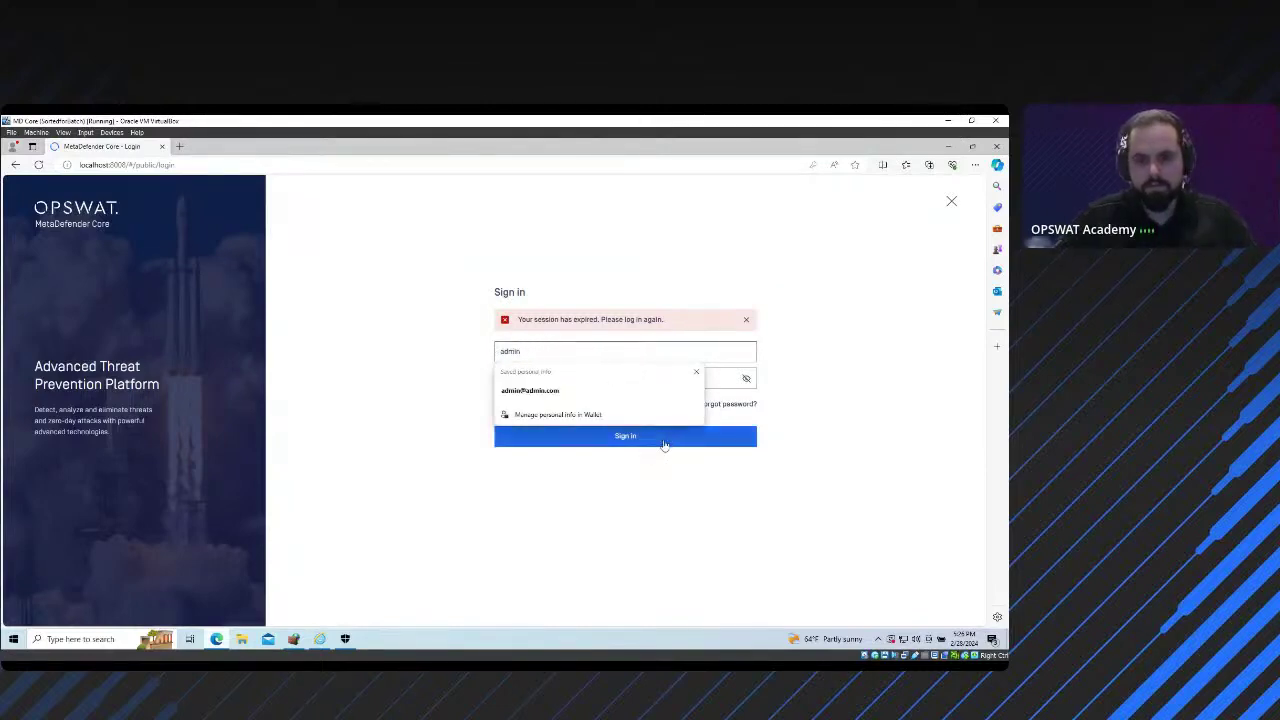
pyautogui.click(664, 436)
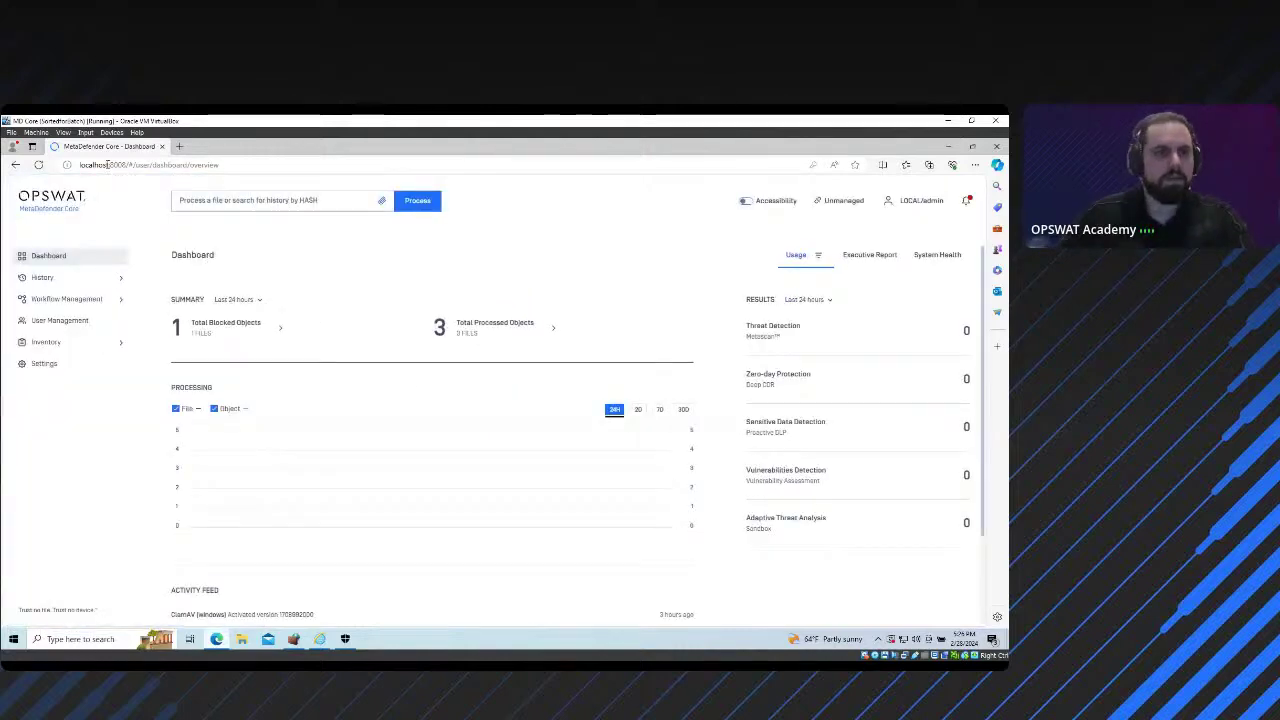
pyautogui.click(127, 165)
pyautogui.press('Home')
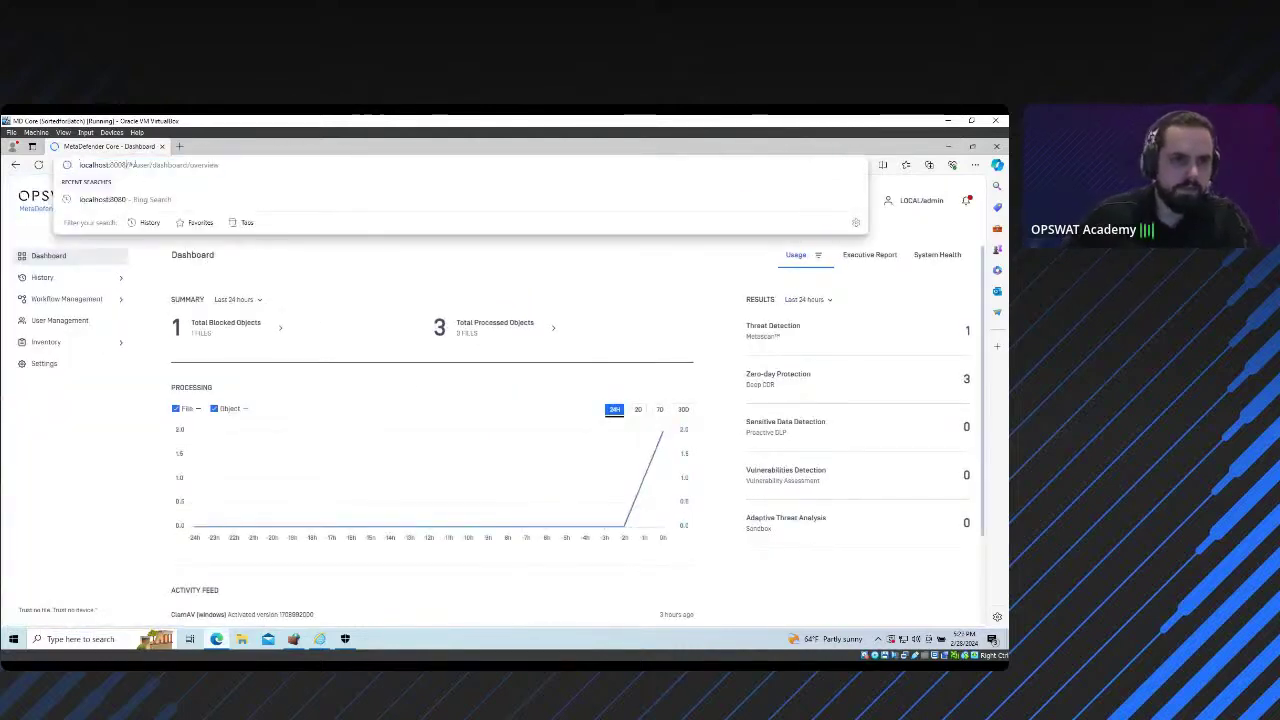
pyautogui.moveTo(127, 165); pyautogui.dragTo(80, 166)
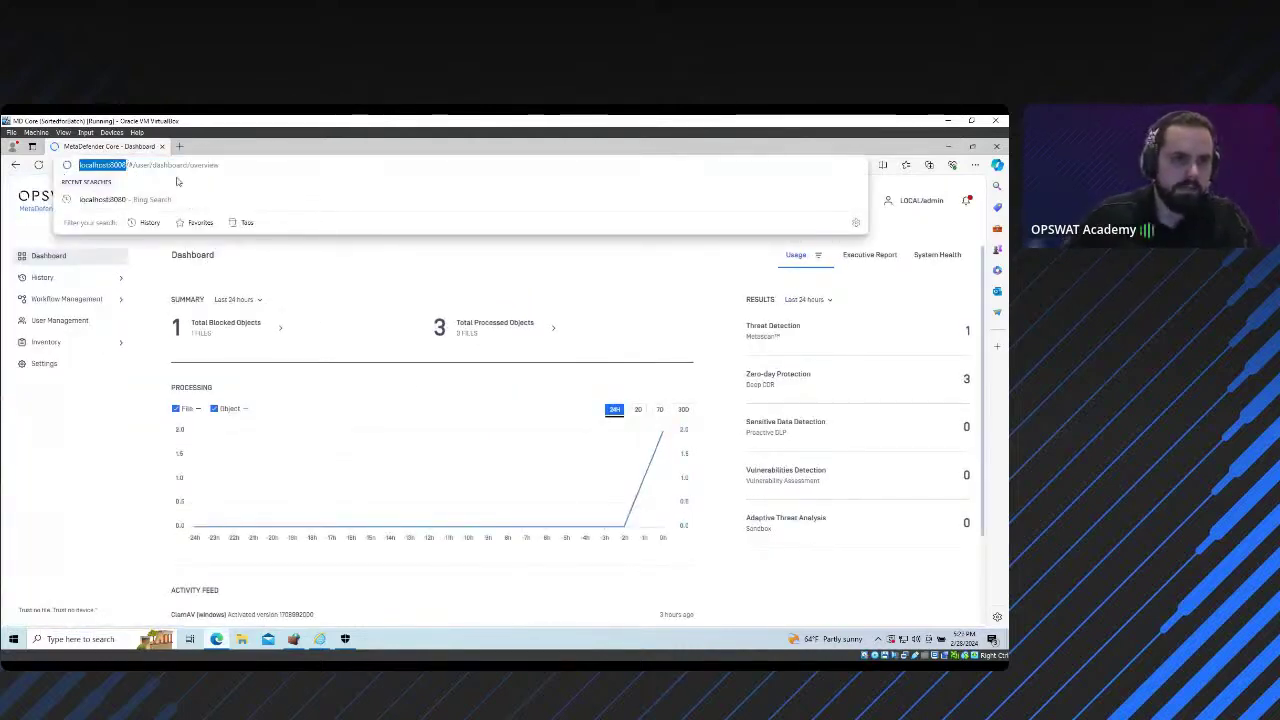
pyautogui.press('Escape')
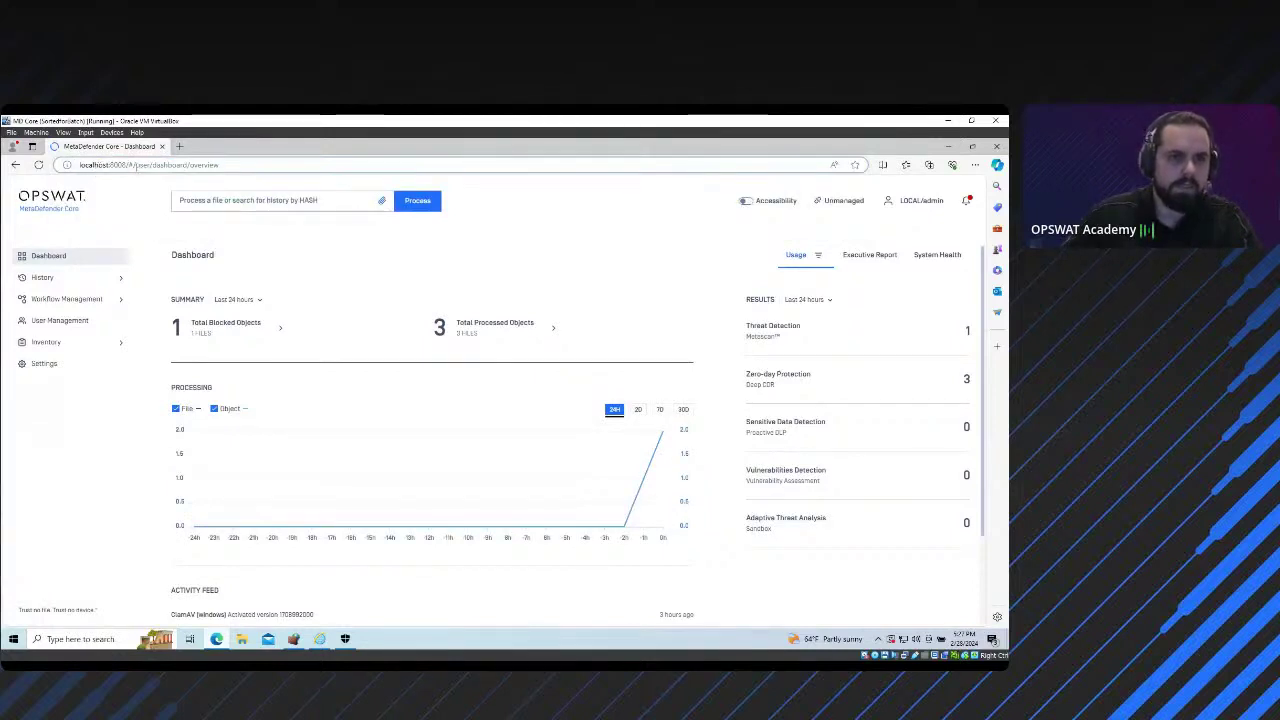
pyautogui.moveTo(127, 165); pyautogui.dragTo(80, 166)
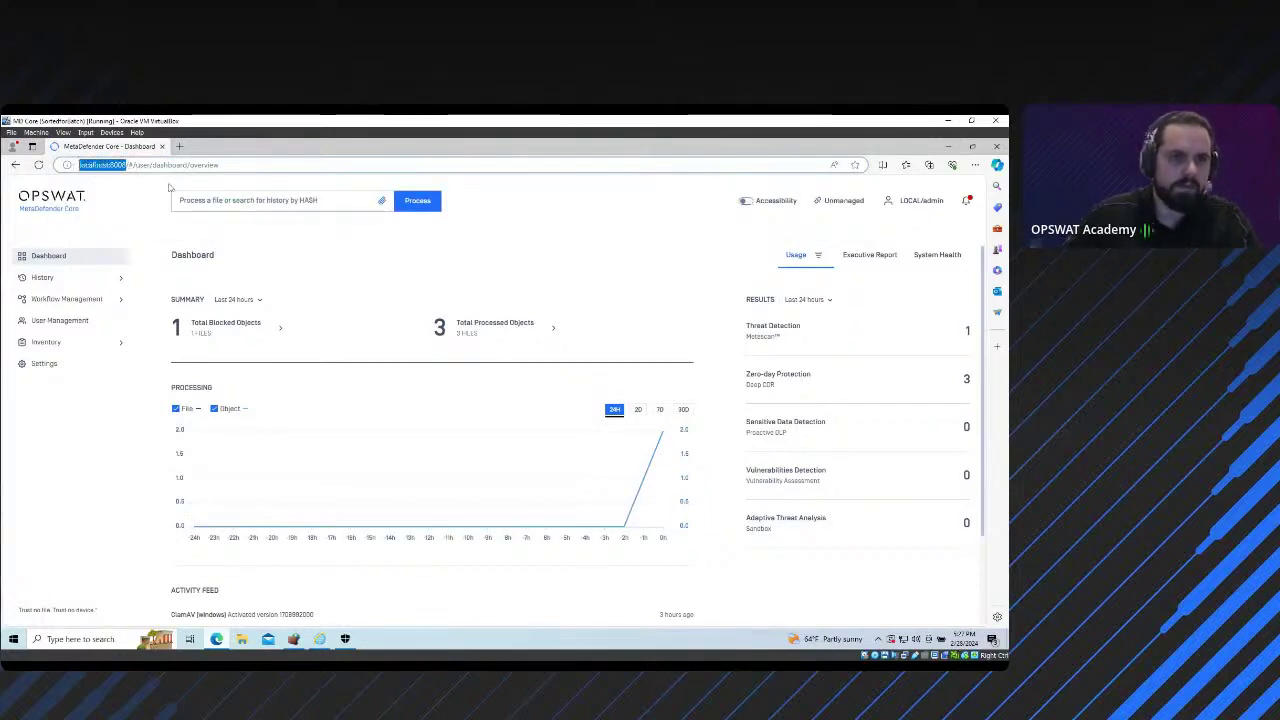
pyautogui.click(110, 166)
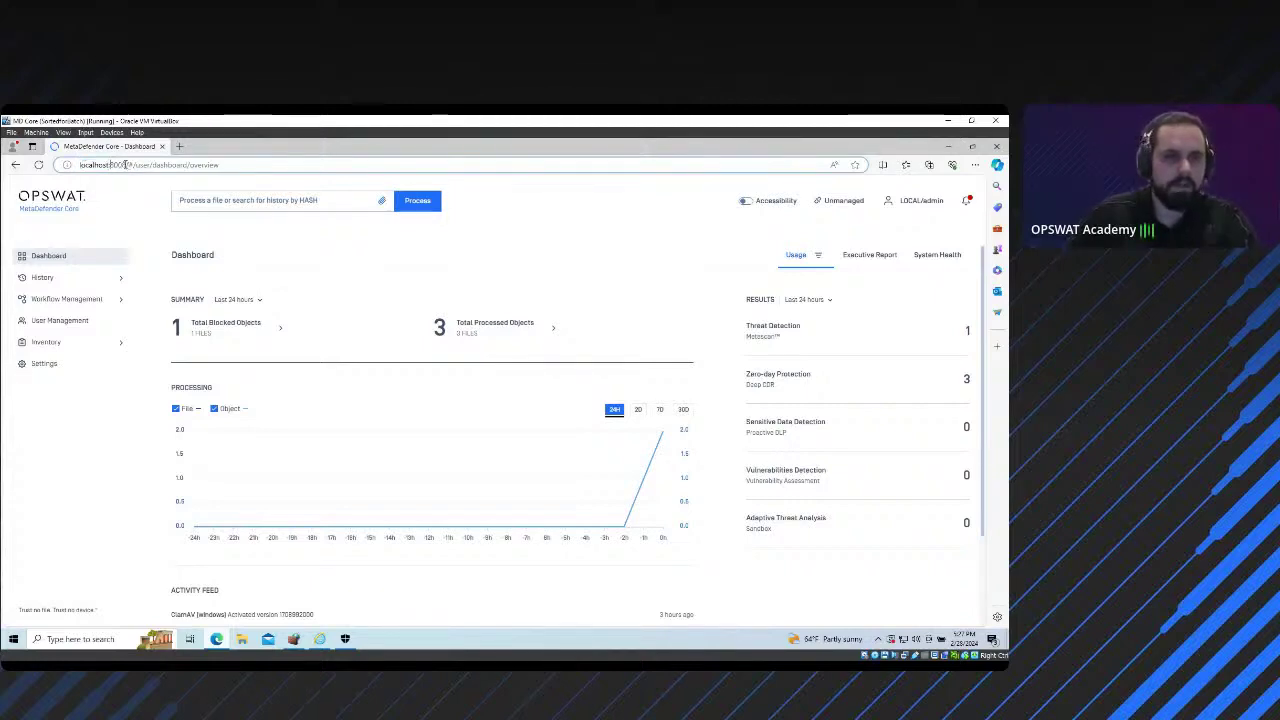
pyautogui.moveTo(127, 165); pyautogui.dragTo(78, 165)
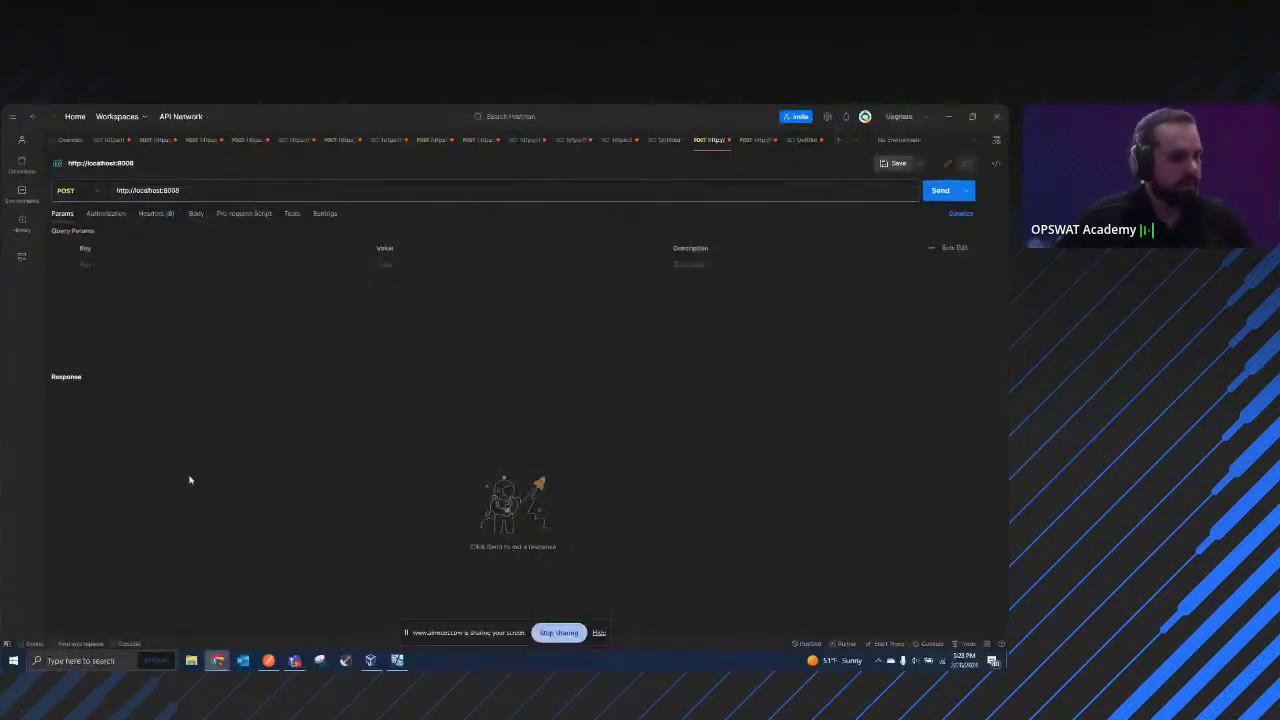
# Step: Minimize Postman and bring up the OPSWAT Analyze File documentation page in Chrome
pyautogui.click(950, 117)
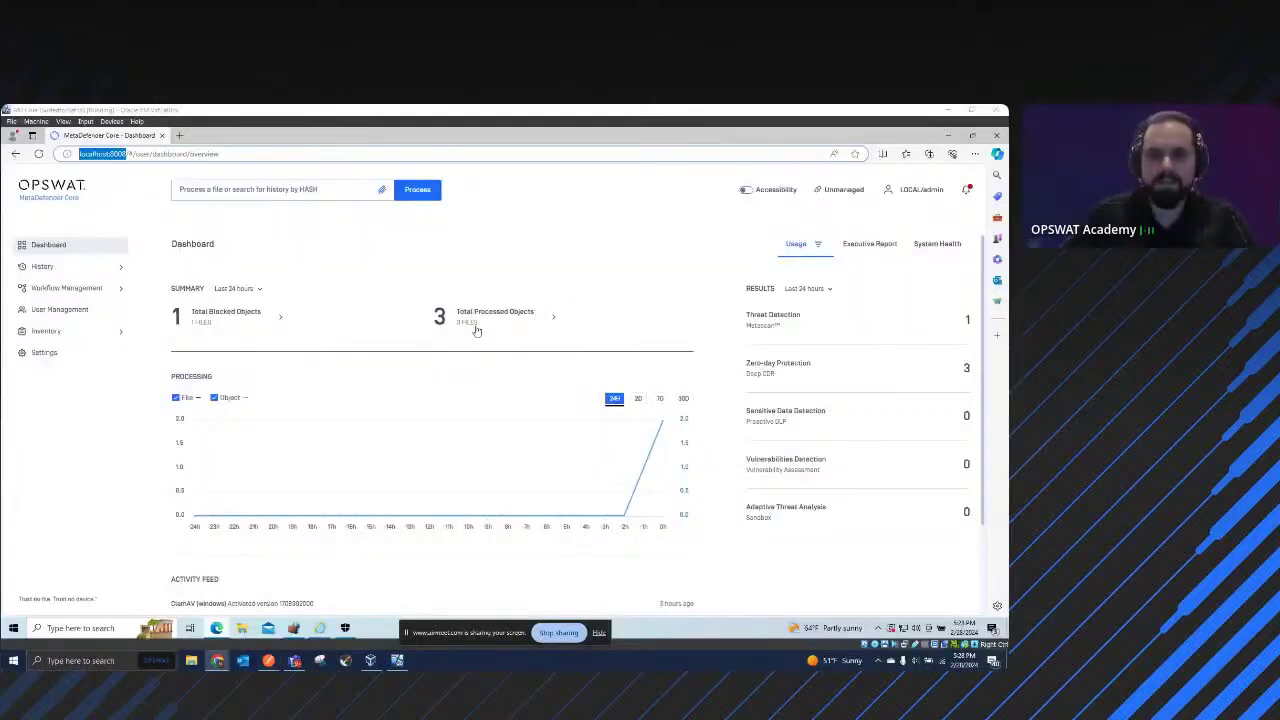
pyautogui.moveTo(216, 628)
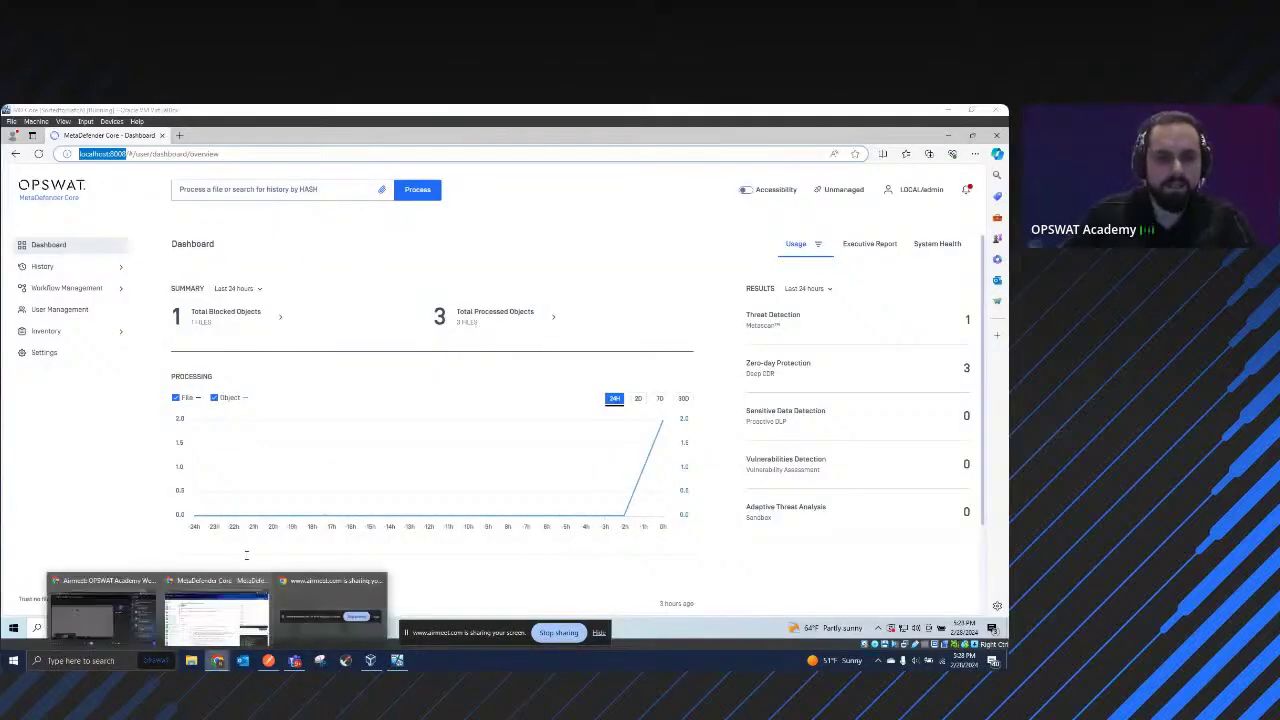
pyautogui.click(216, 615)
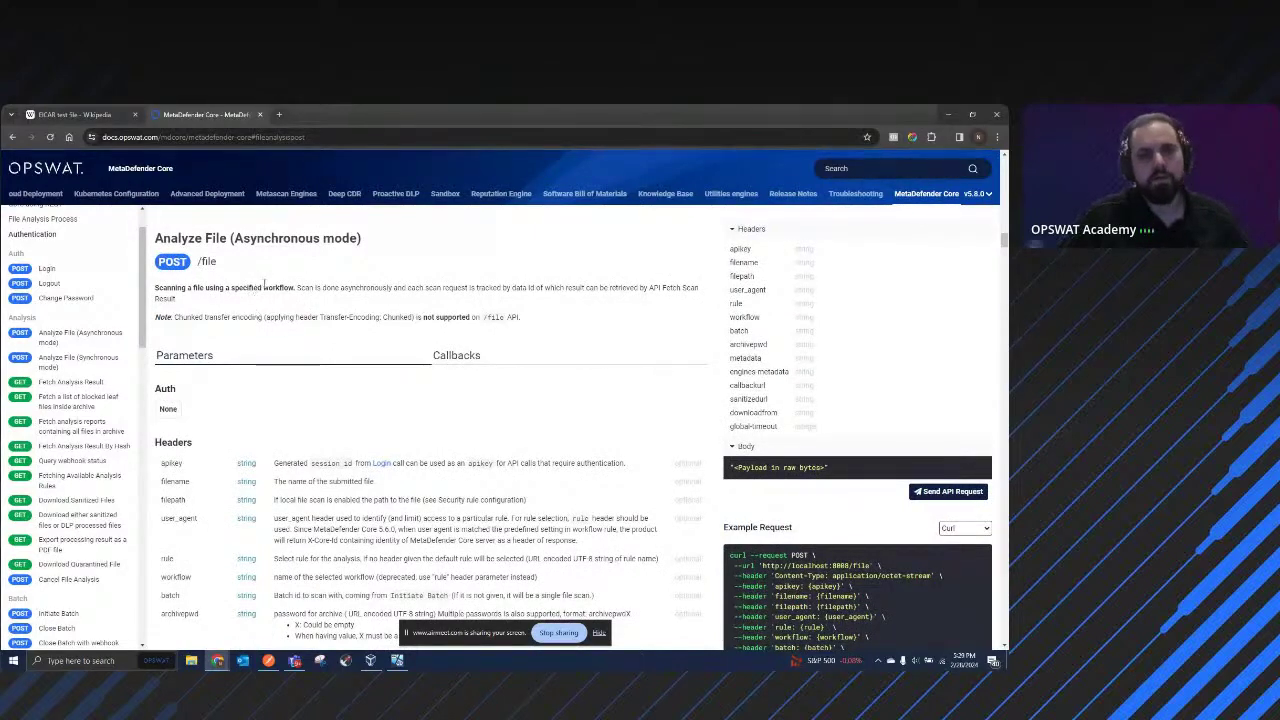
# Step: Review the POST /file endpoint and its apikey-through-workflow header rows, then return to Postman
pyautogui.moveTo(236, 268); pyautogui.dragTo(166, 263)
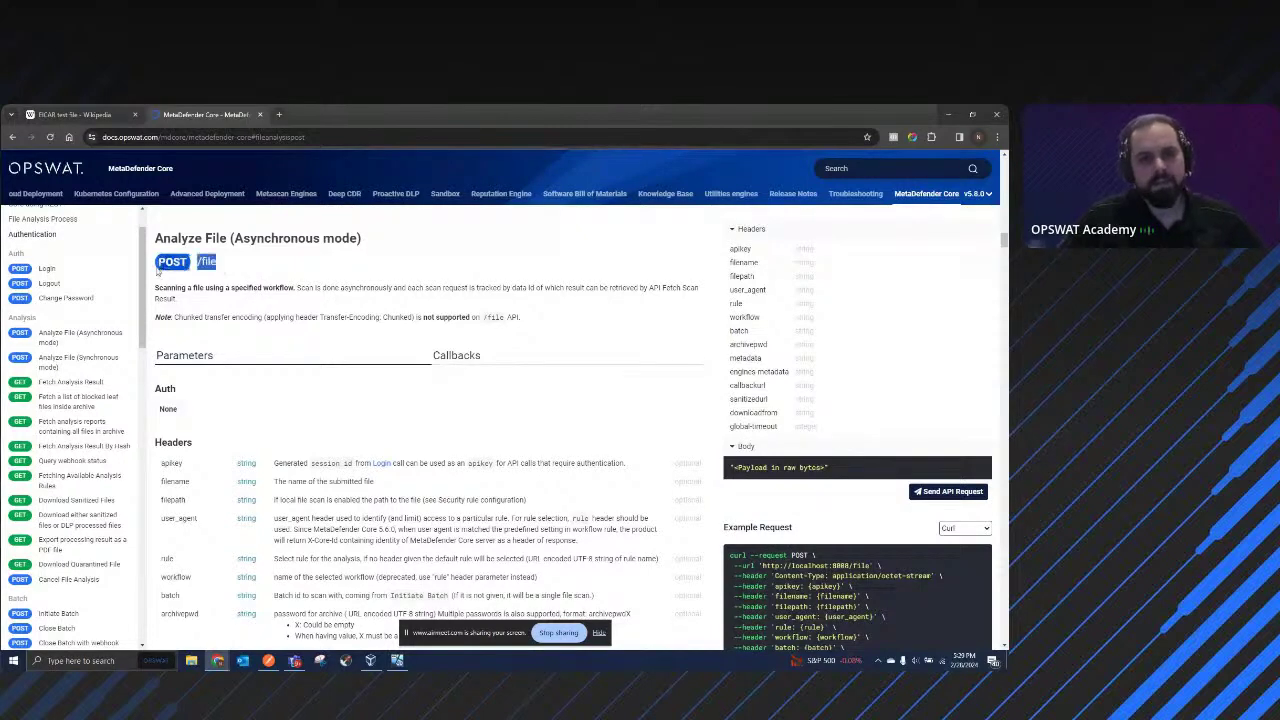
pyautogui.moveTo(237, 467); pyautogui.dragTo(434, 568)
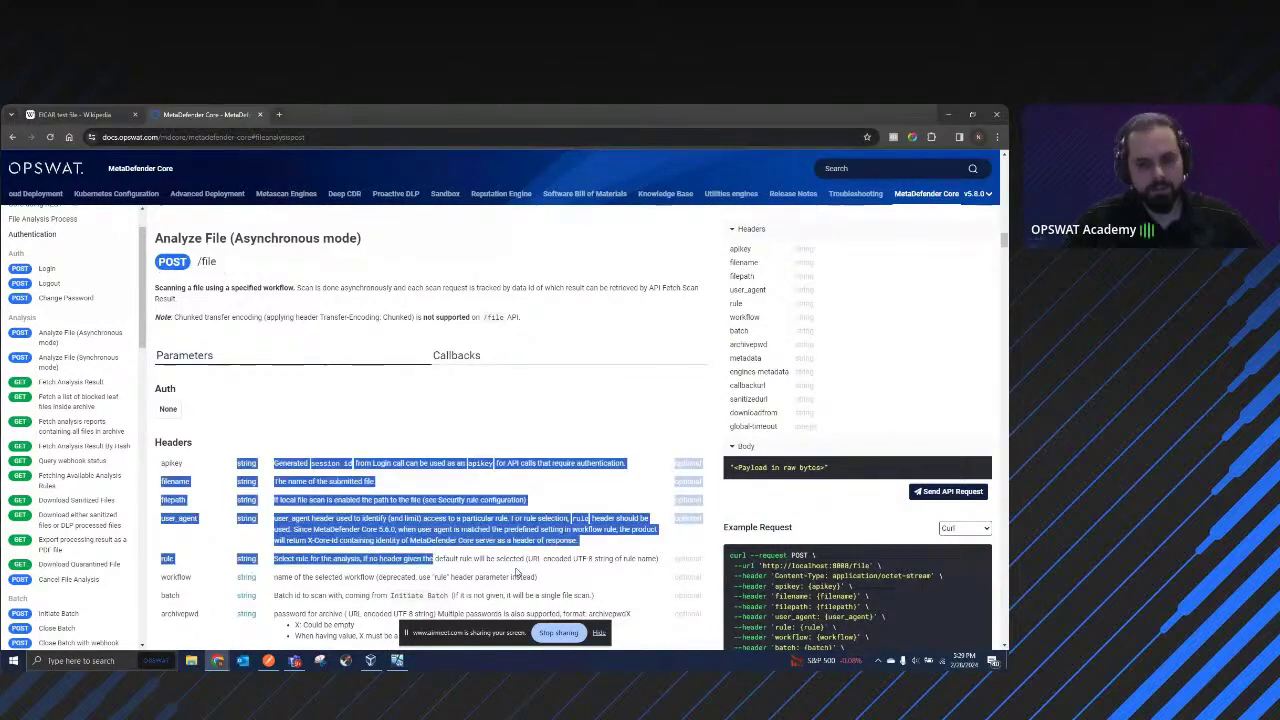
pyautogui.moveTo(546, 582); pyautogui.dragTo(174, 465)
pyautogui.click(540, 410)
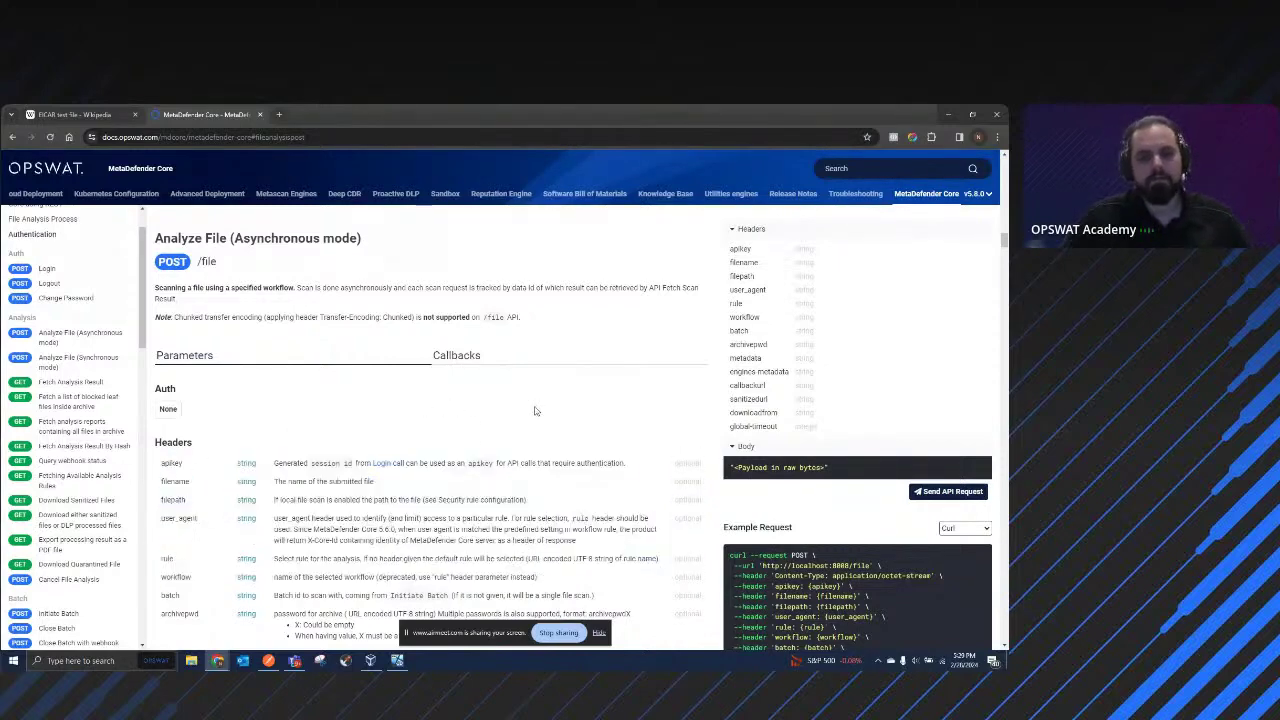
pyautogui.scroll(2, 364, 416)
pyautogui.scroll(-1, 361, 390)
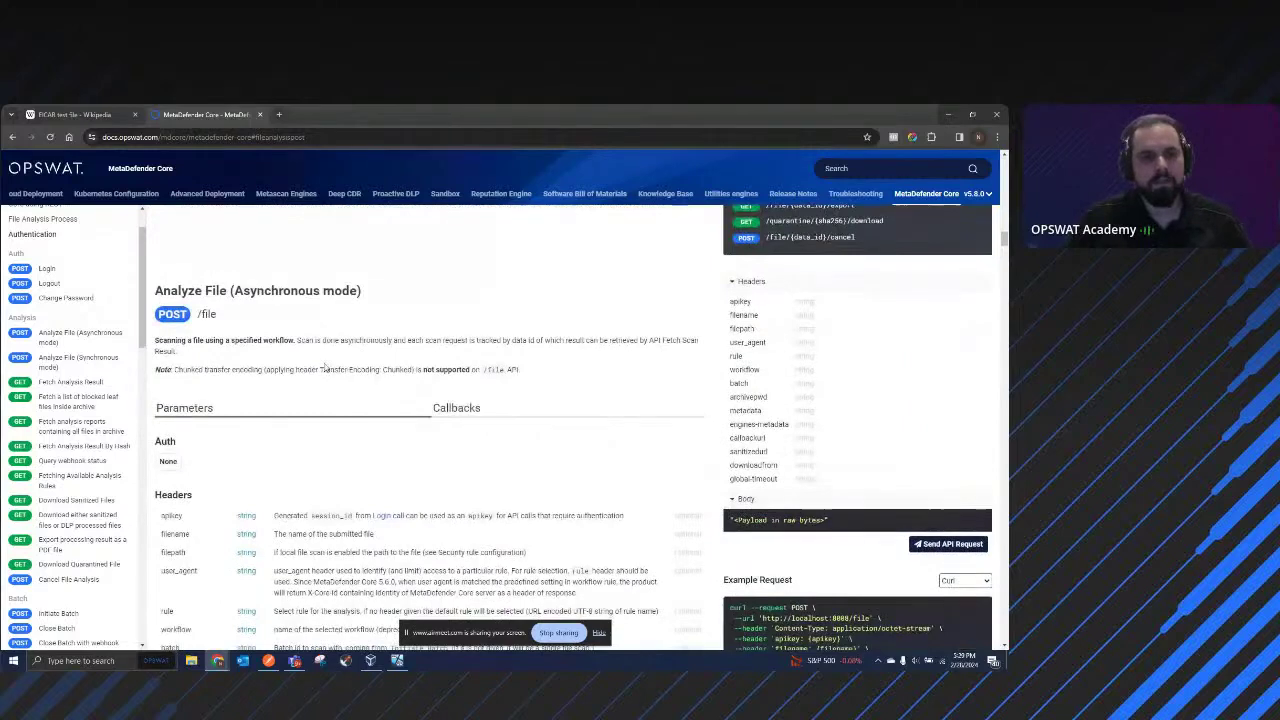
pyautogui.scroll(-1, 400, 392)
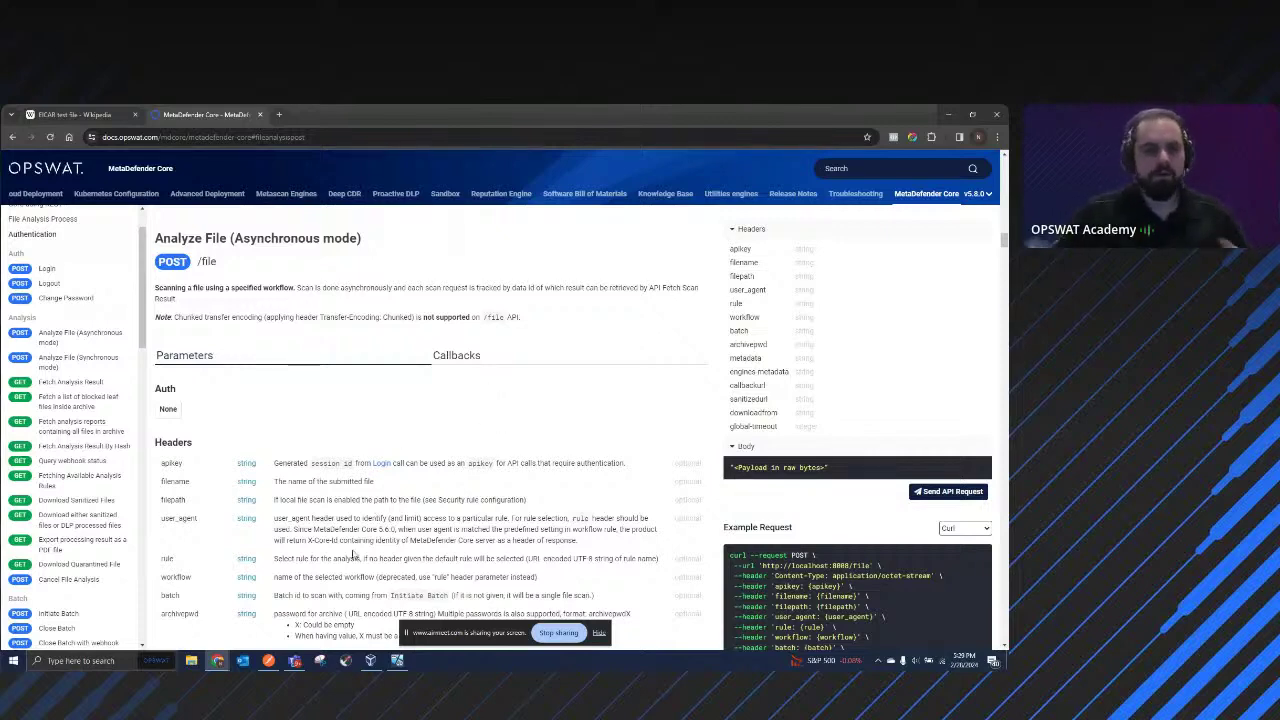
pyautogui.click(268, 660)
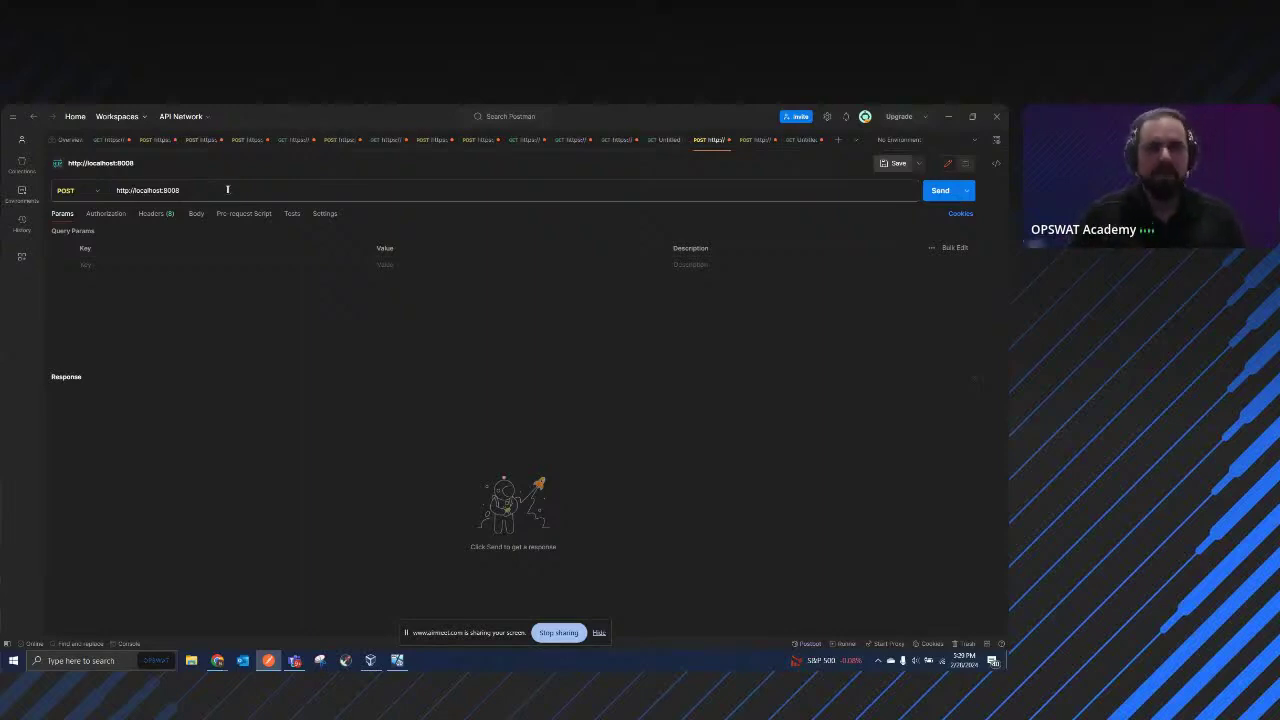
pyautogui.click(99, 191)
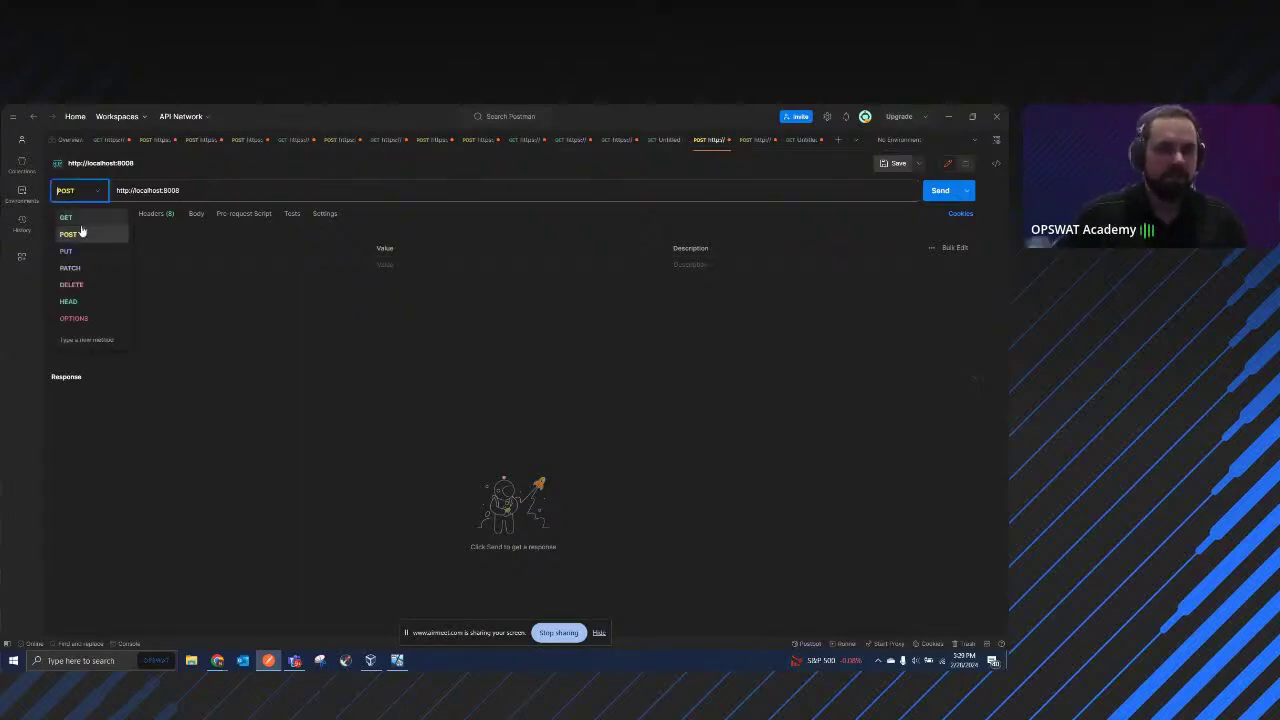
pyautogui.click(80, 217)
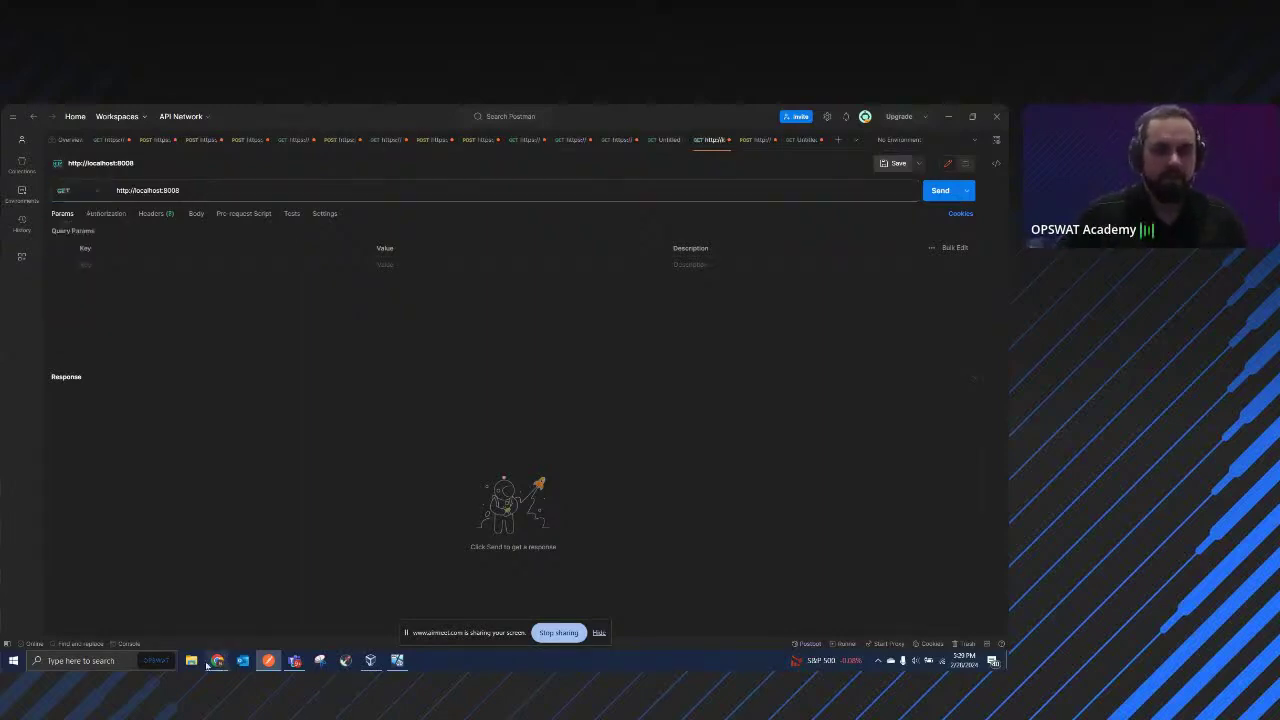
pyautogui.moveTo(217, 660)
pyautogui.click(196, 620)
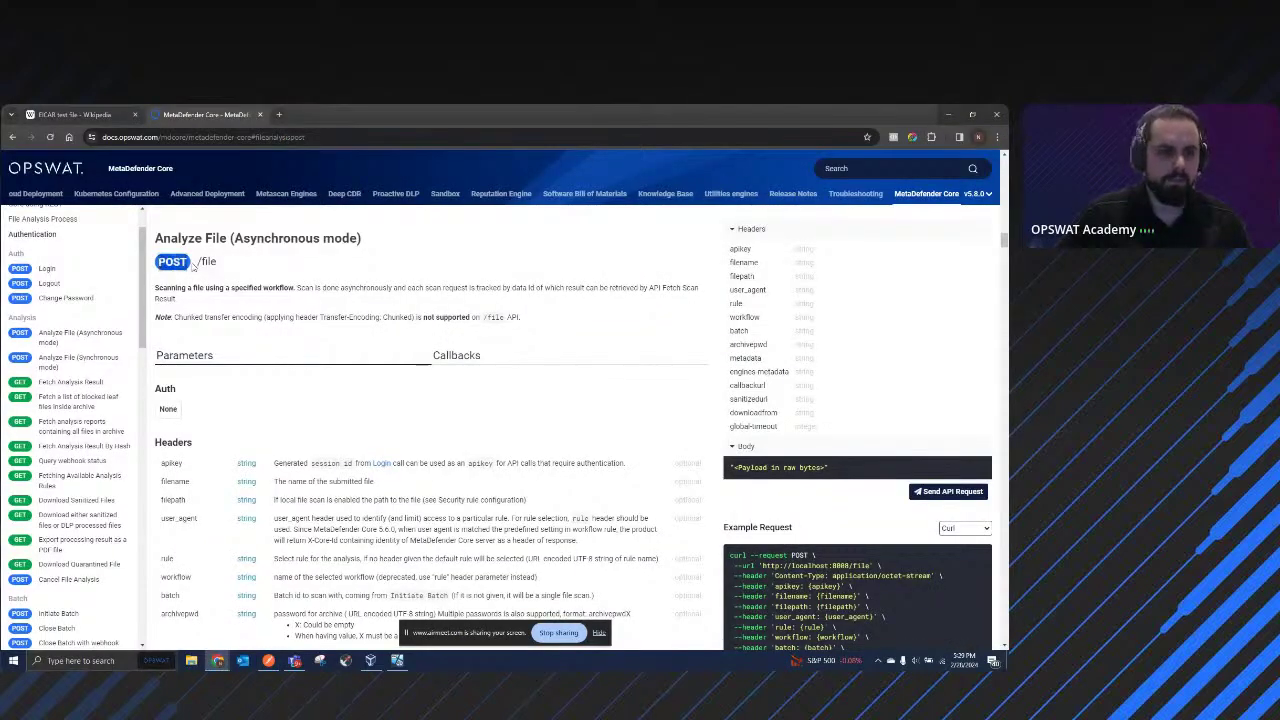
pyautogui.moveTo(232, 263); pyautogui.dragTo(198, 261)
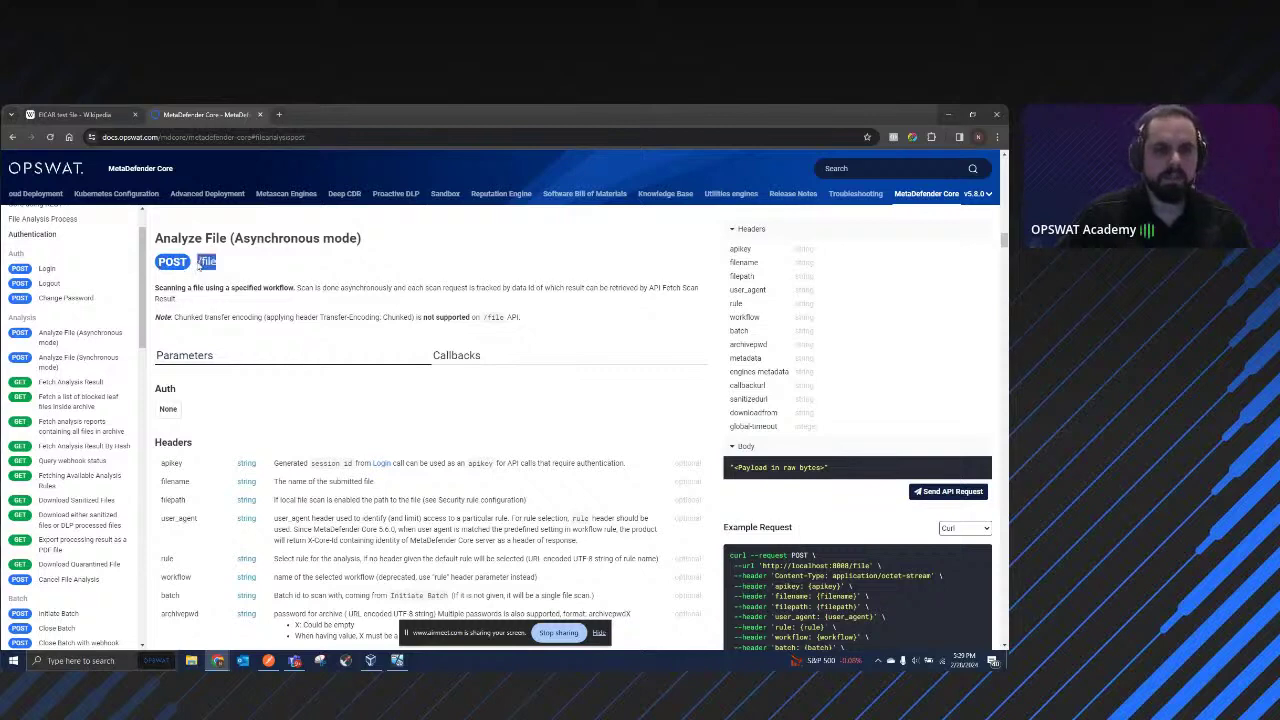
pyautogui.click(268, 662)
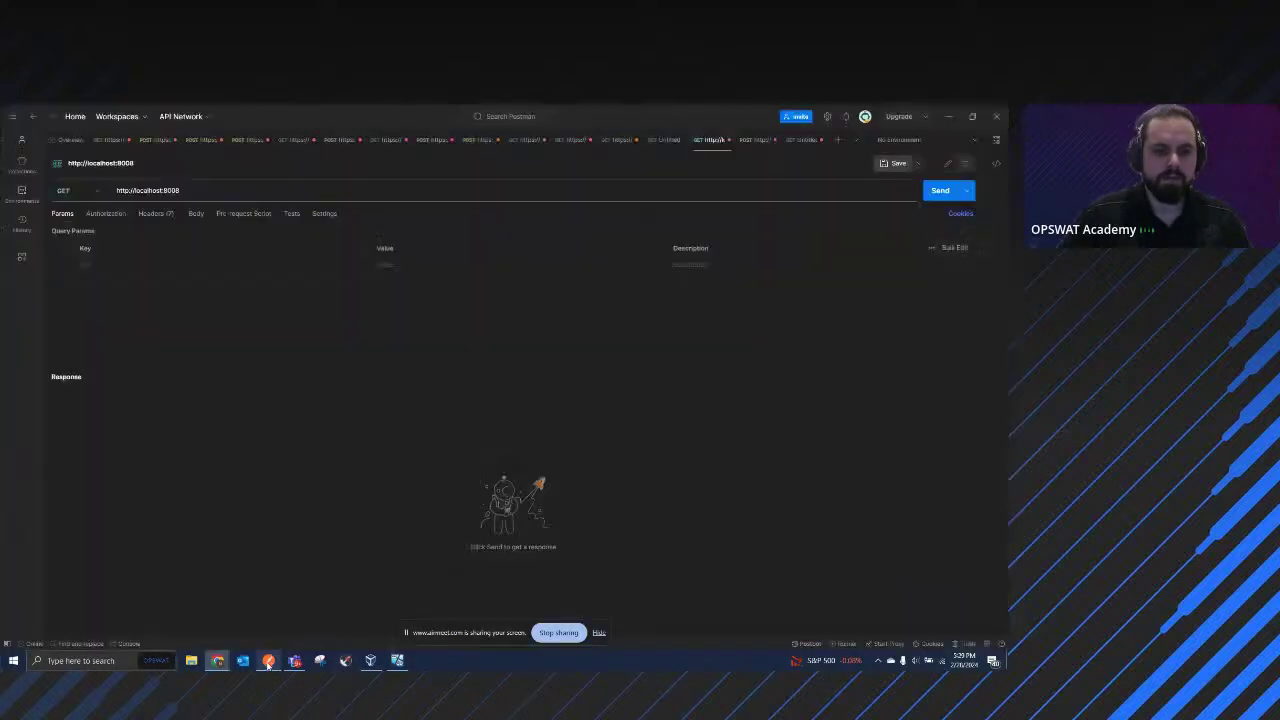
pyautogui.click(210, 192)
pyautogui.click(82, 190)
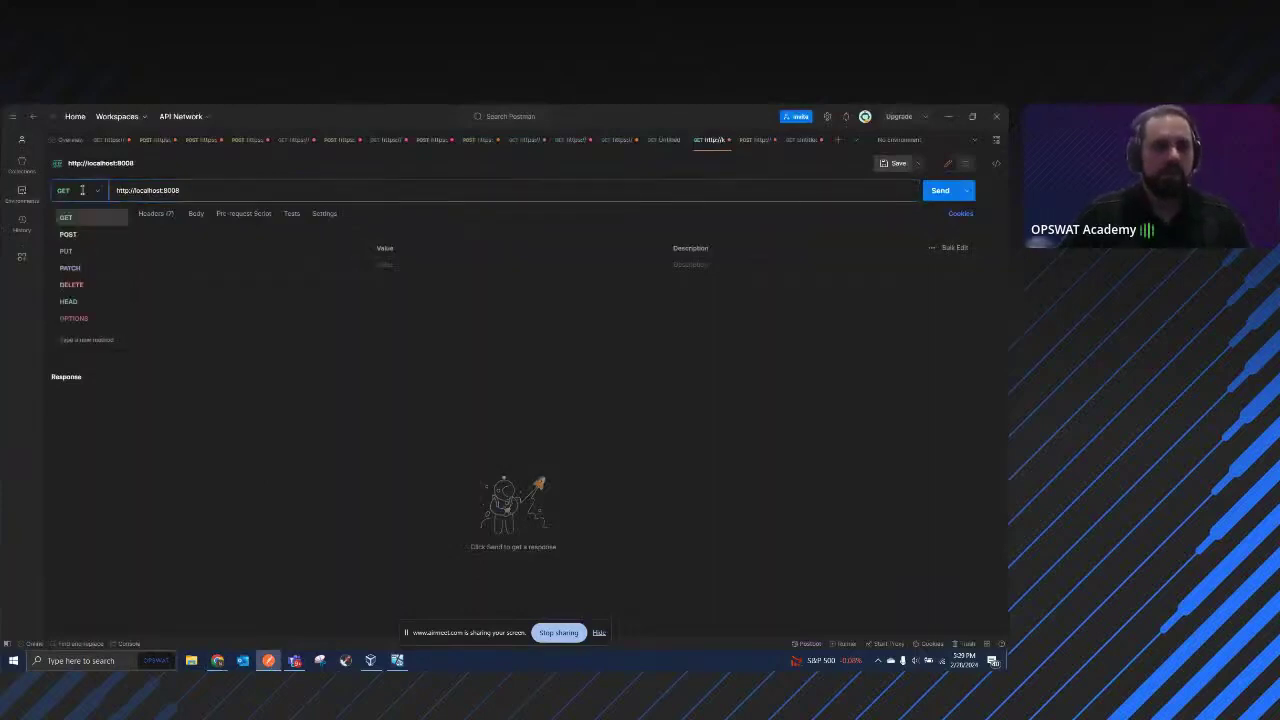
pyautogui.click(68, 234)
pyautogui.click(214, 190)
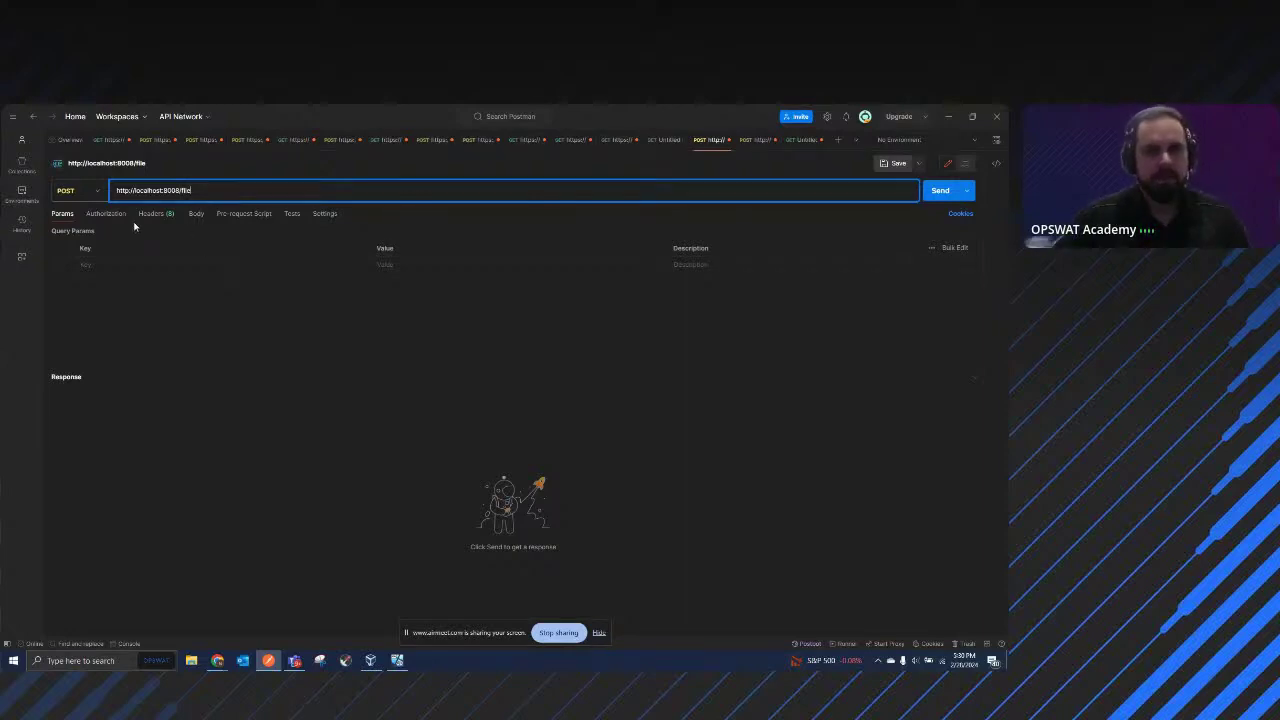
# Step: Set the request body to binary and attach Test.xlsx from the local machine
pyautogui.click(196, 218)
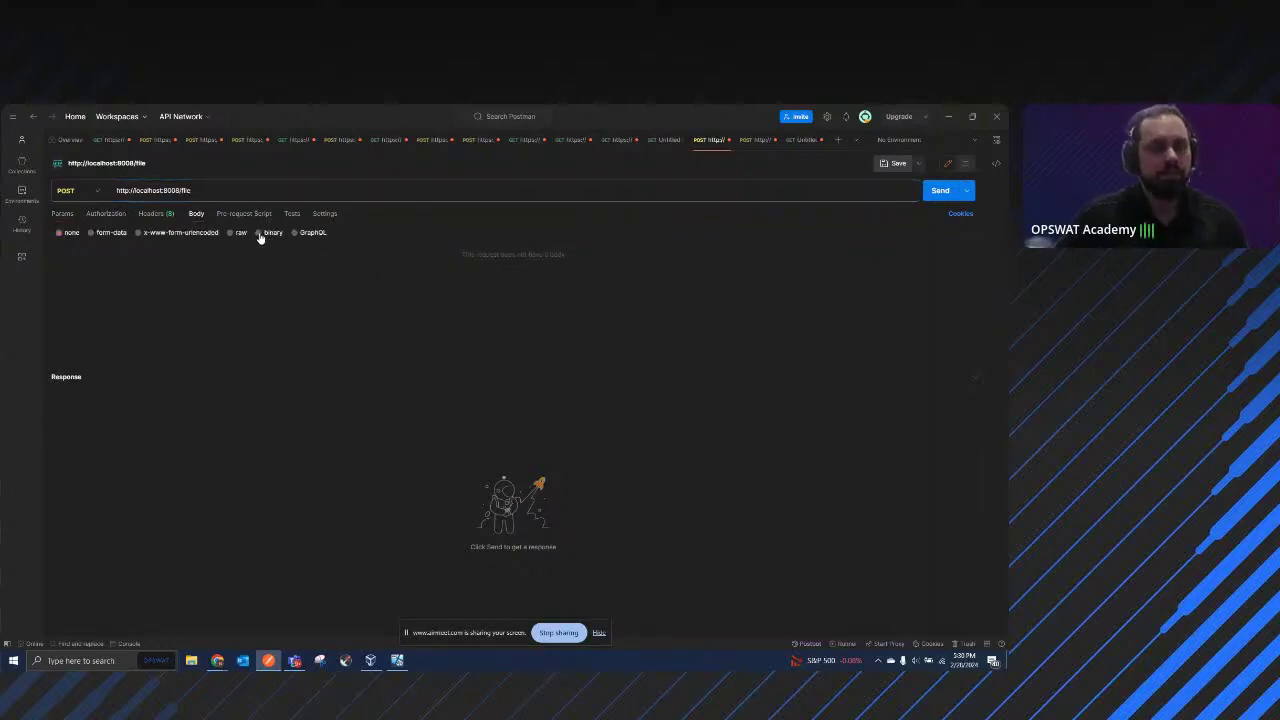
pyautogui.click(259, 234)
pyautogui.click(88, 256)
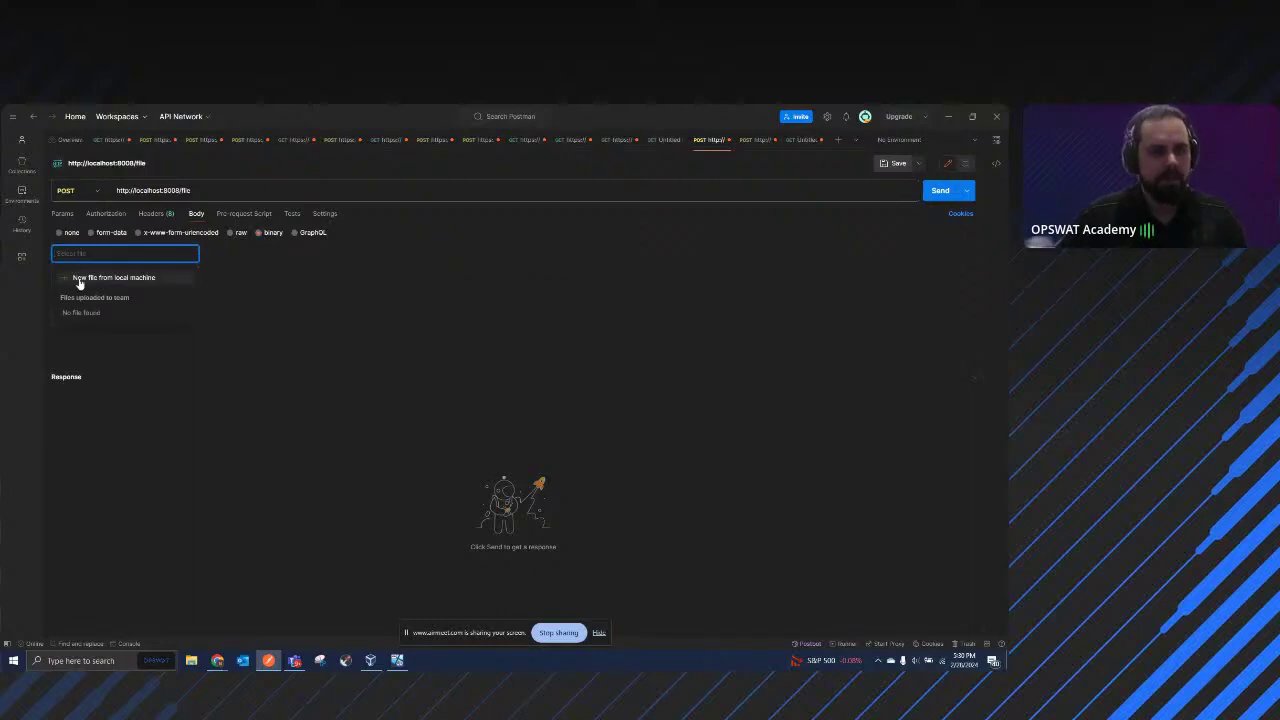
pyautogui.click(86, 281)
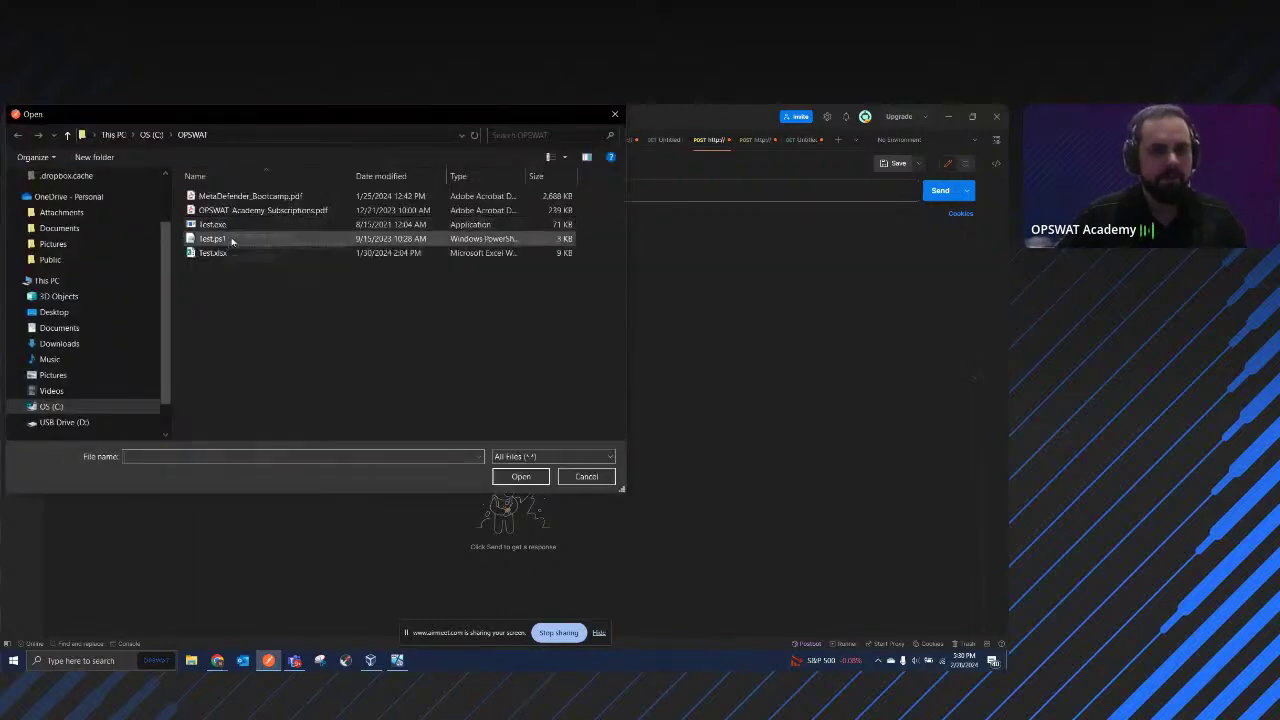
pyautogui.click(220, 256)
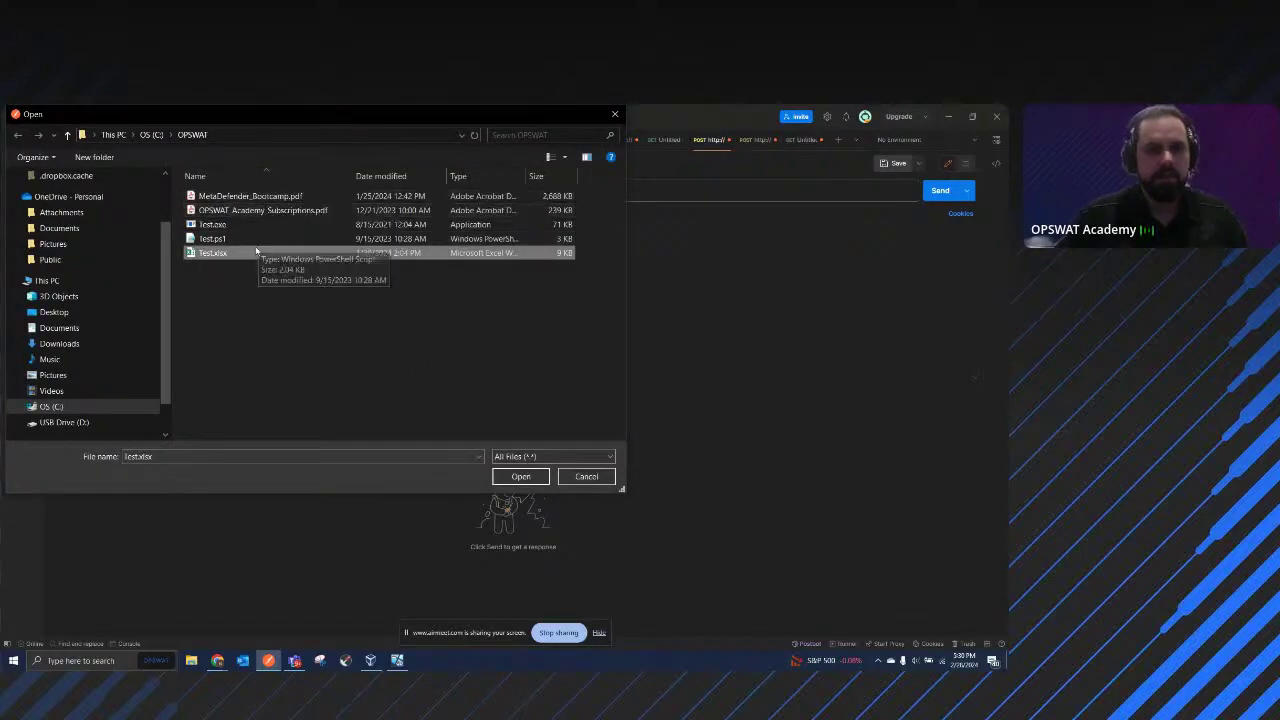
pyautogui.click(519, 478)
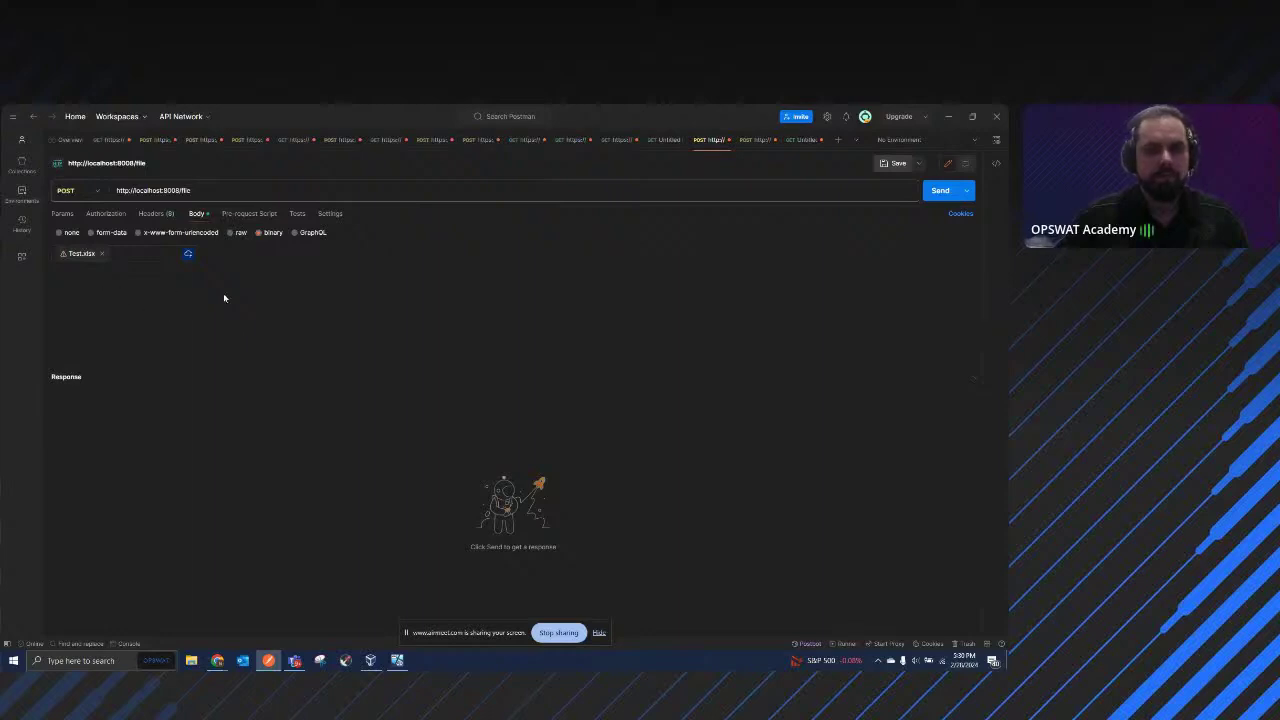
# Step: Send the Test.xlsx upload and enlarge the response panel to show the returned data_id
pyautogui.click(932, 193)
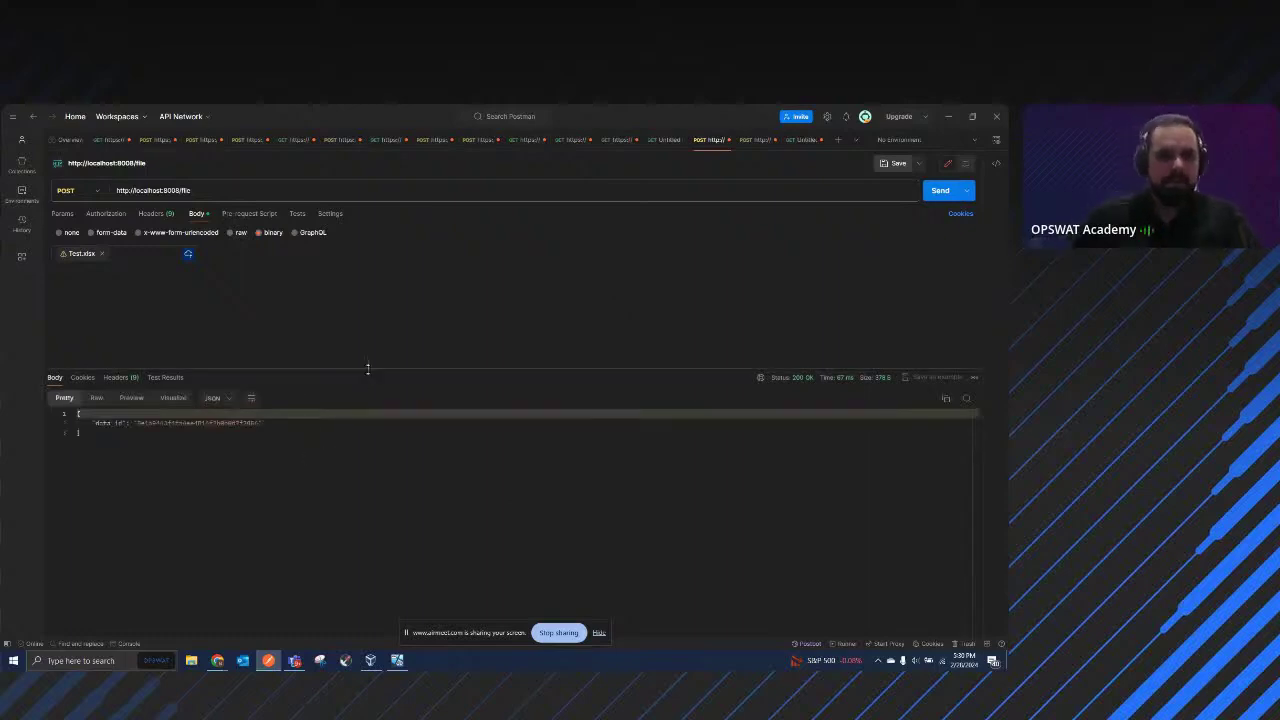
pyautogui.moveTo(366, 367); pyautogui.dragTo(363, 327)
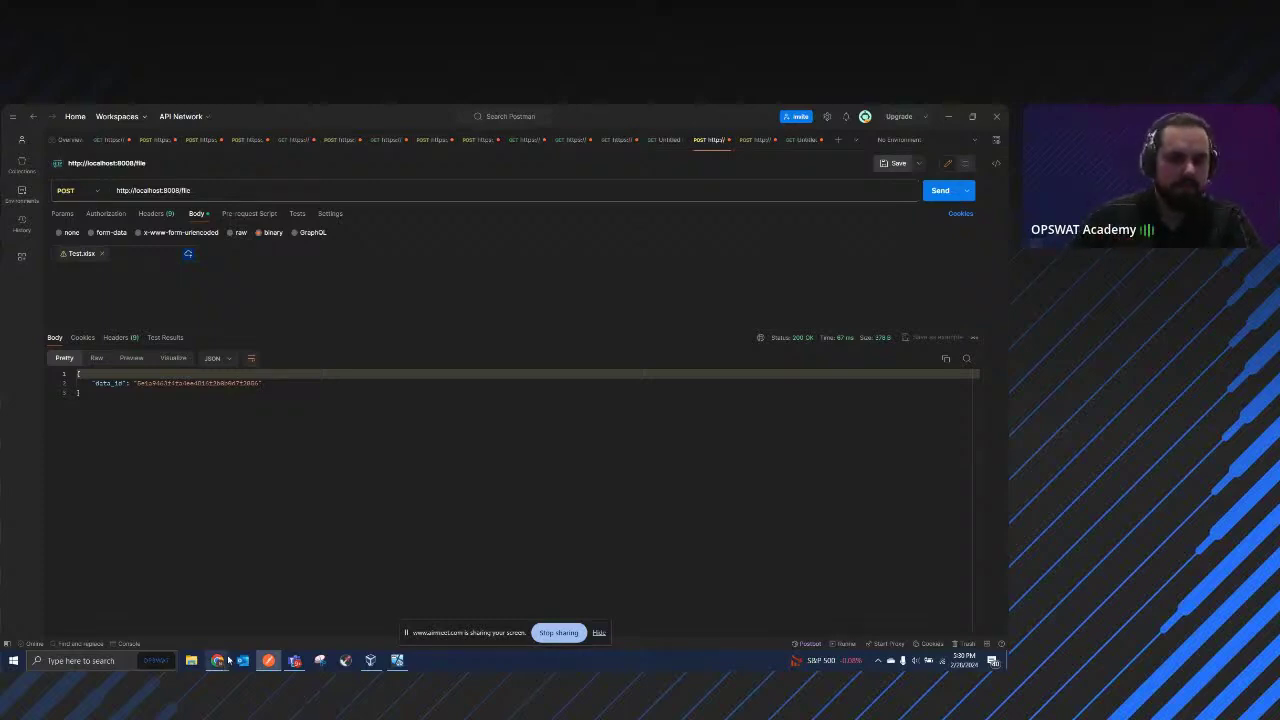
# Step: Process Clean.txt in the MetaDefender Core dashboard, check it's Allowed, and switch back to Postman
pyautogui.click(397, 661)
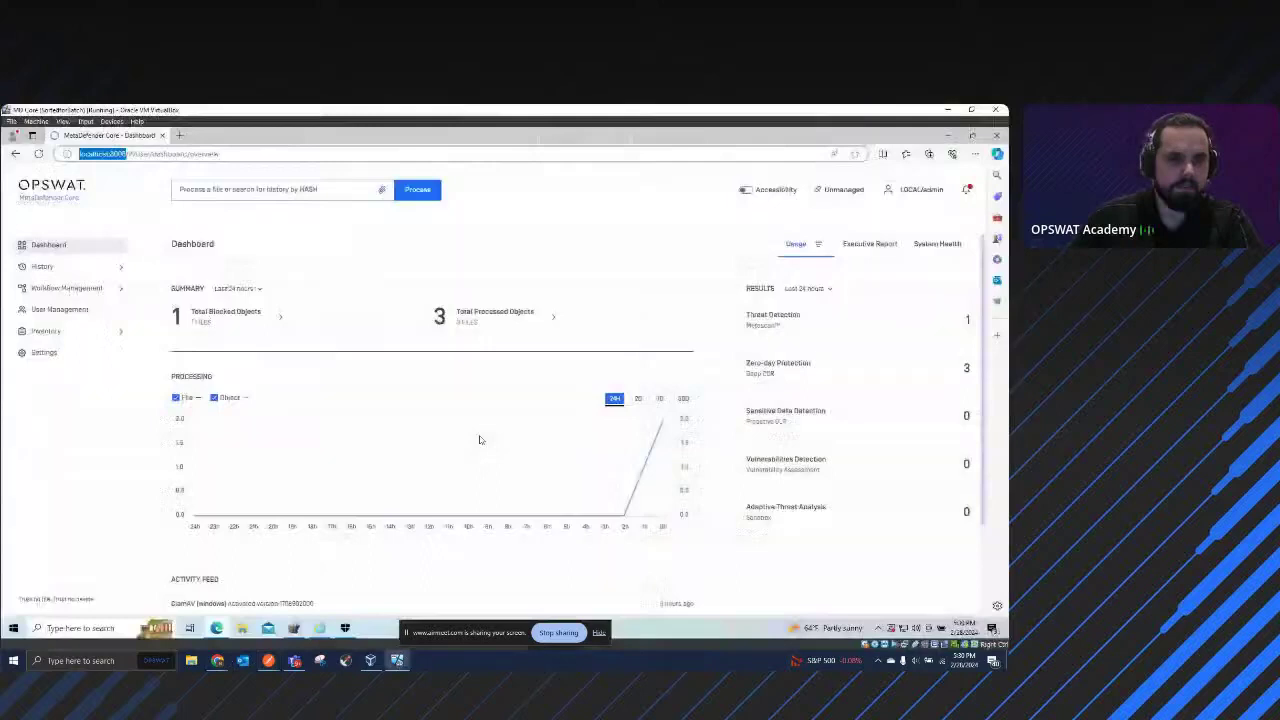
pyautogui.click(382, 193)
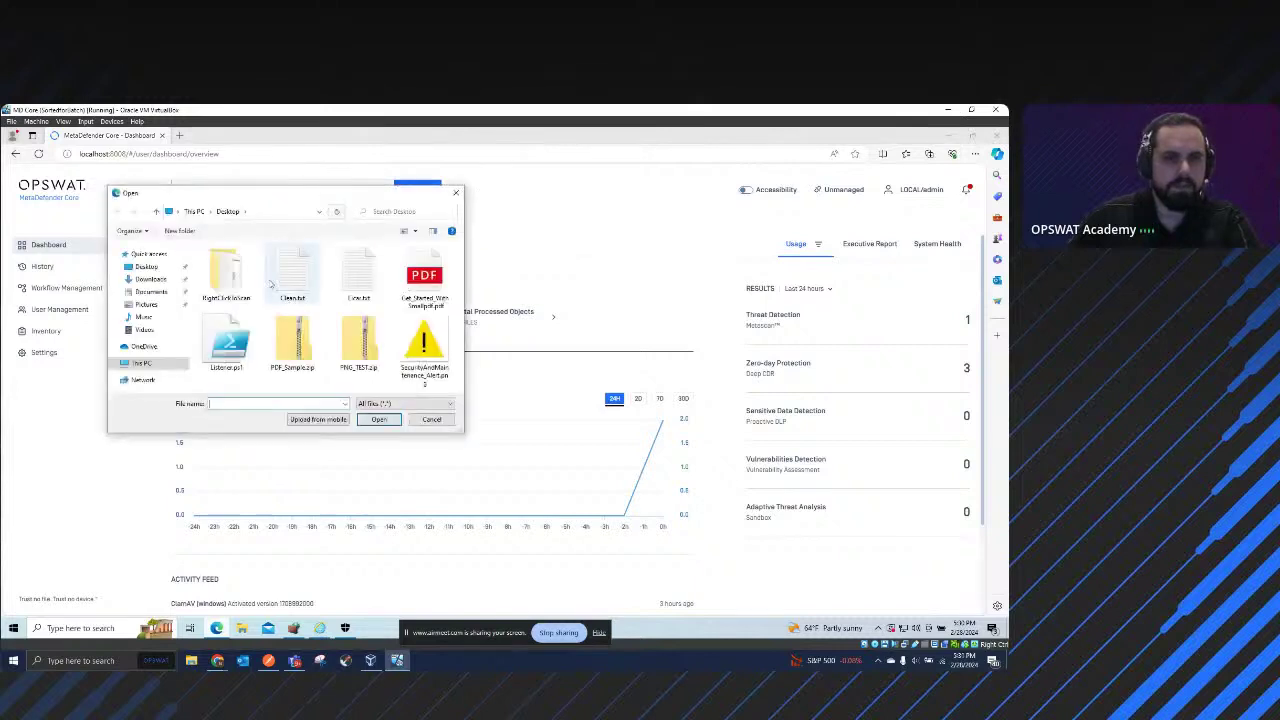
pyautogui.click(297, 273)
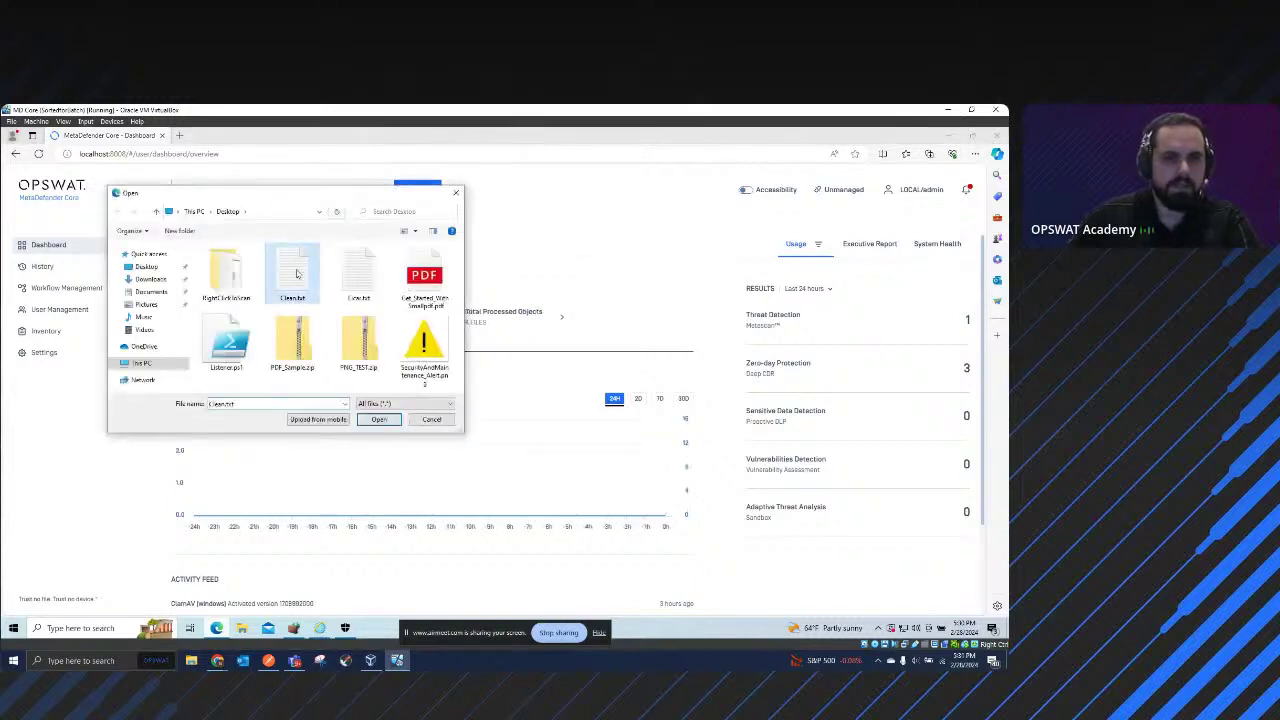
pyautogui.click(379, 419)
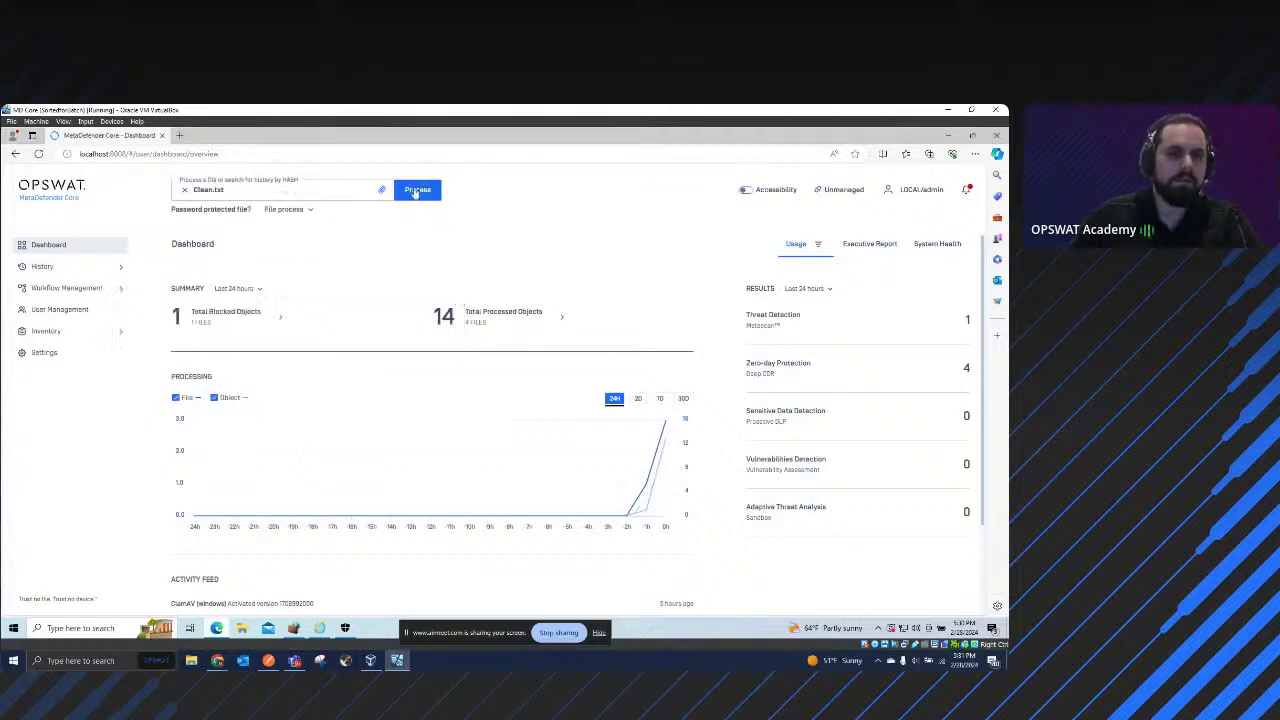
pyautogui.click(424, 191)
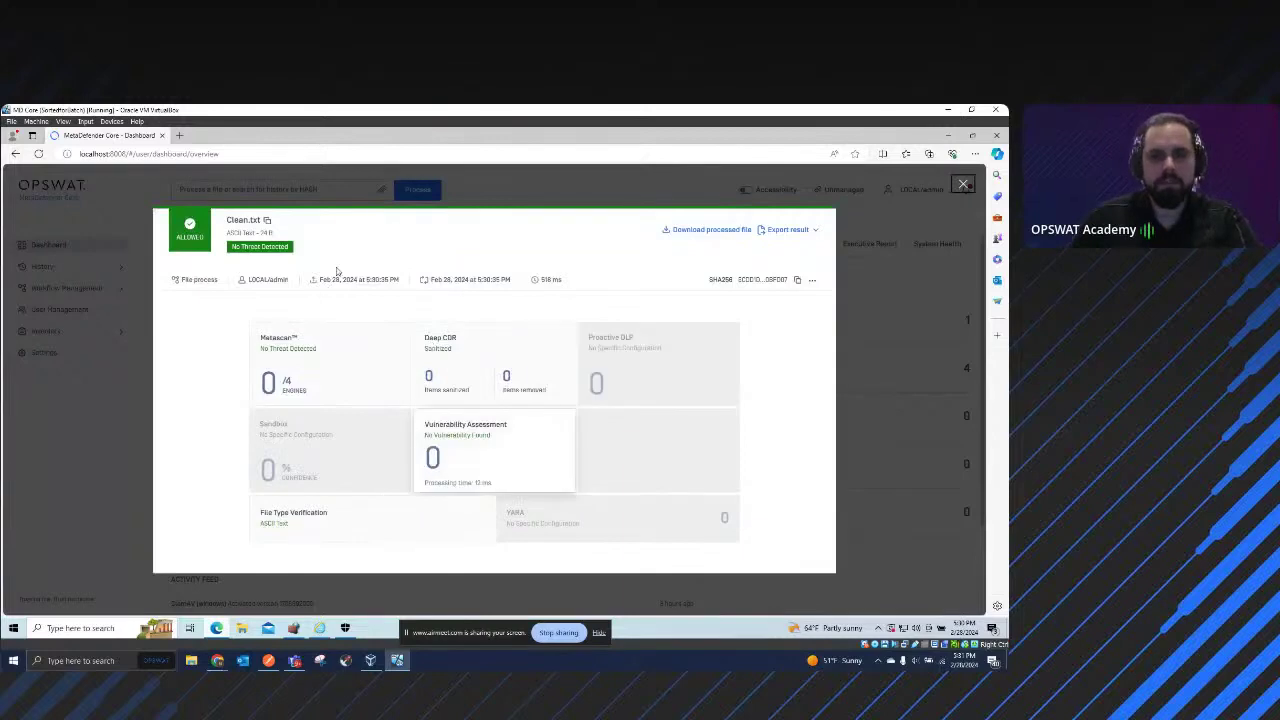
pyautogui.click(268, 661)
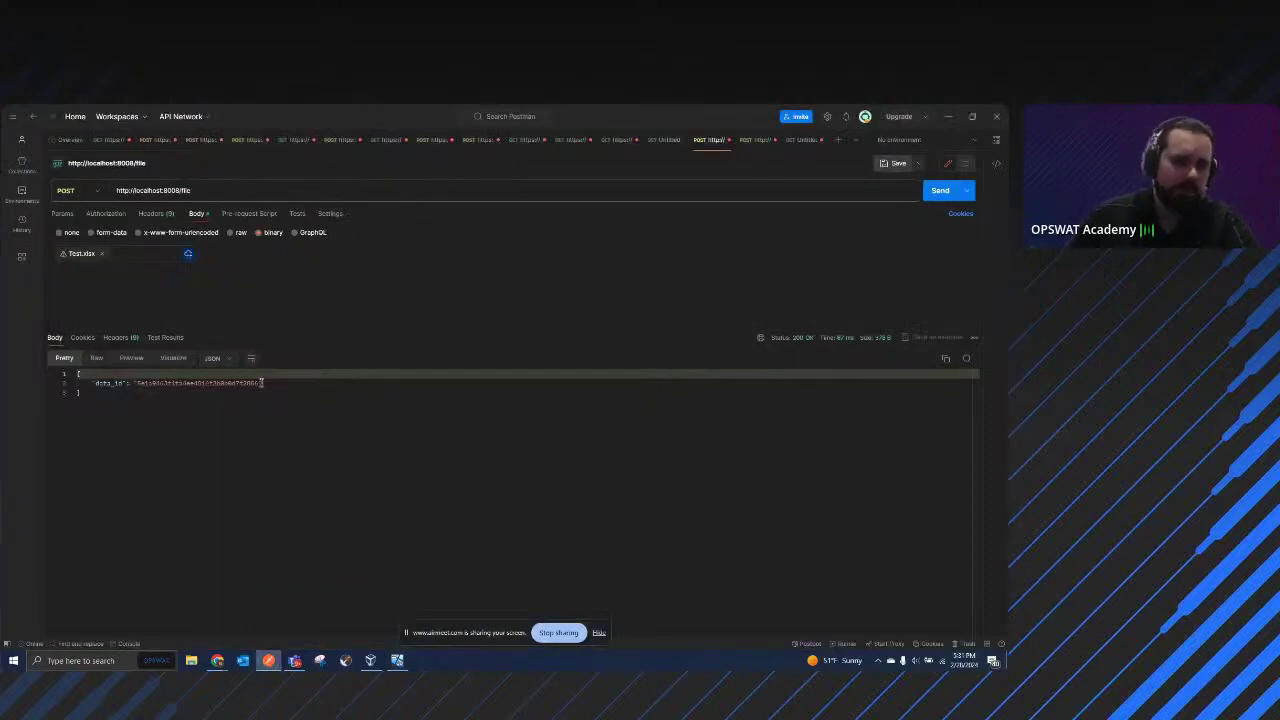
# Step: Select and copy the full data_id string from the POST /file JSON response
pyautogui.moveTo(259, 383); pyautogui.dragTo(138, 383)
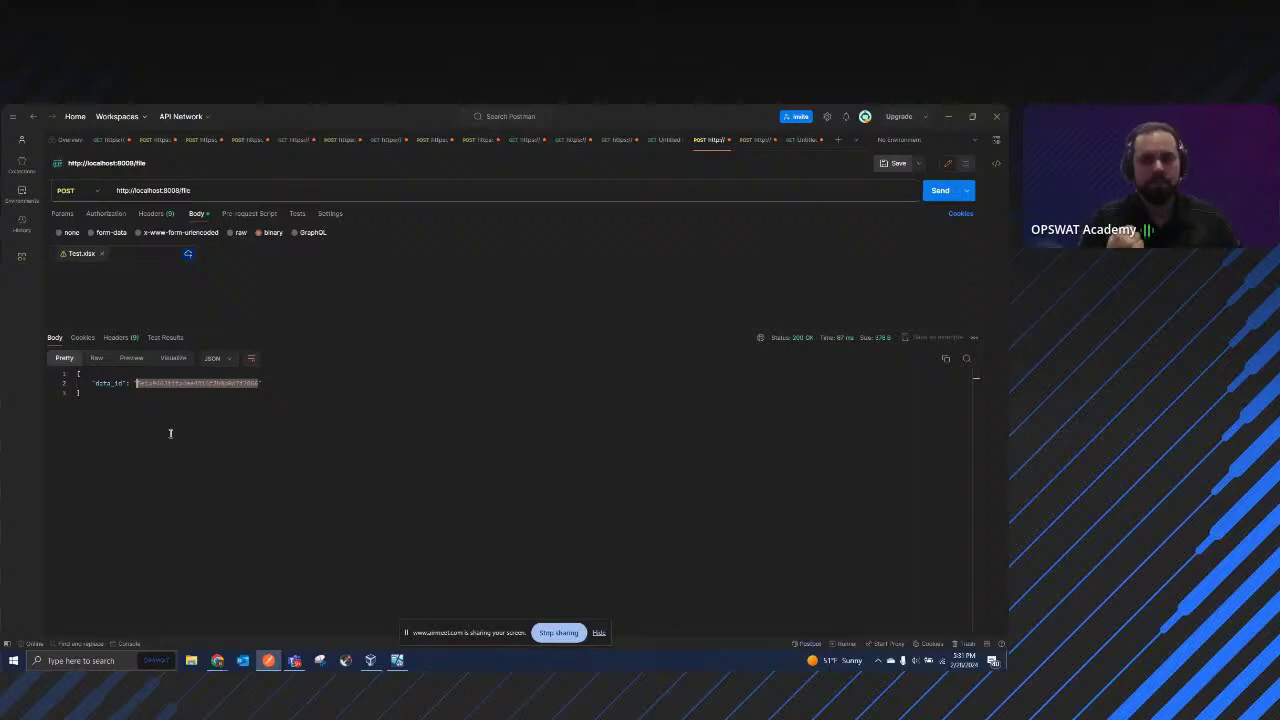
pyautogui.click(797, 390)
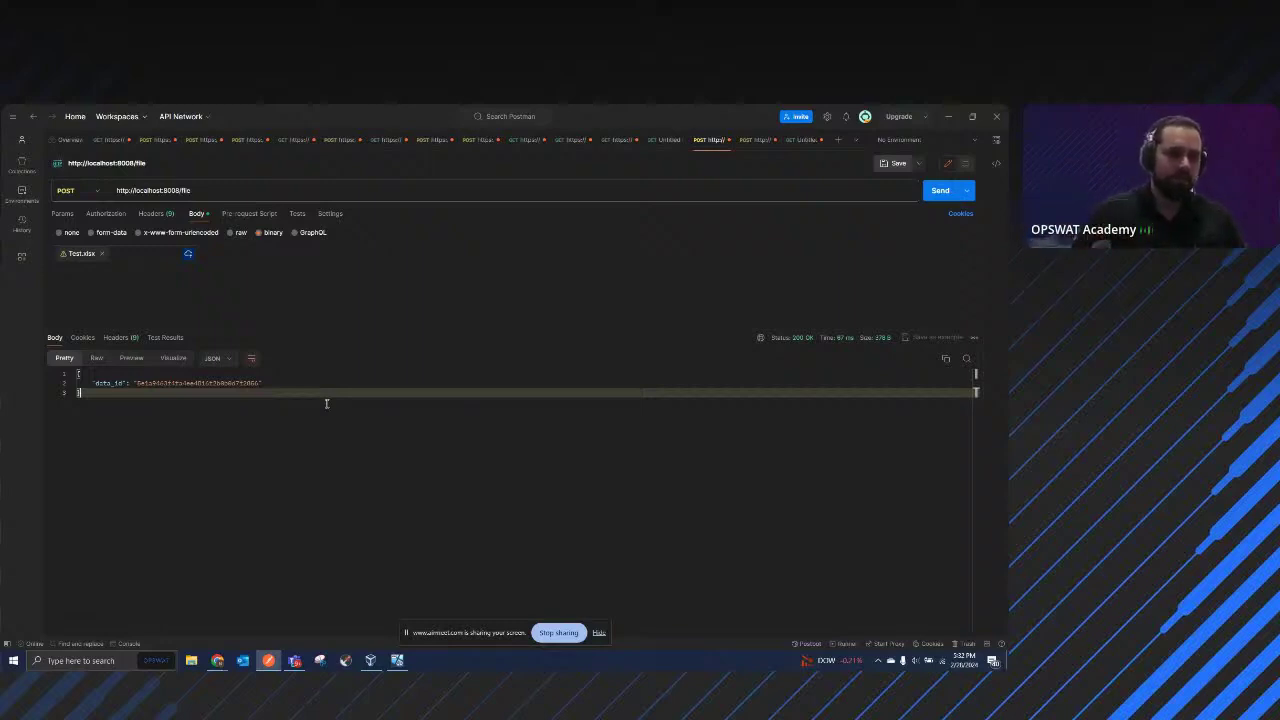
pyautogui.doubleClick(168, 383)
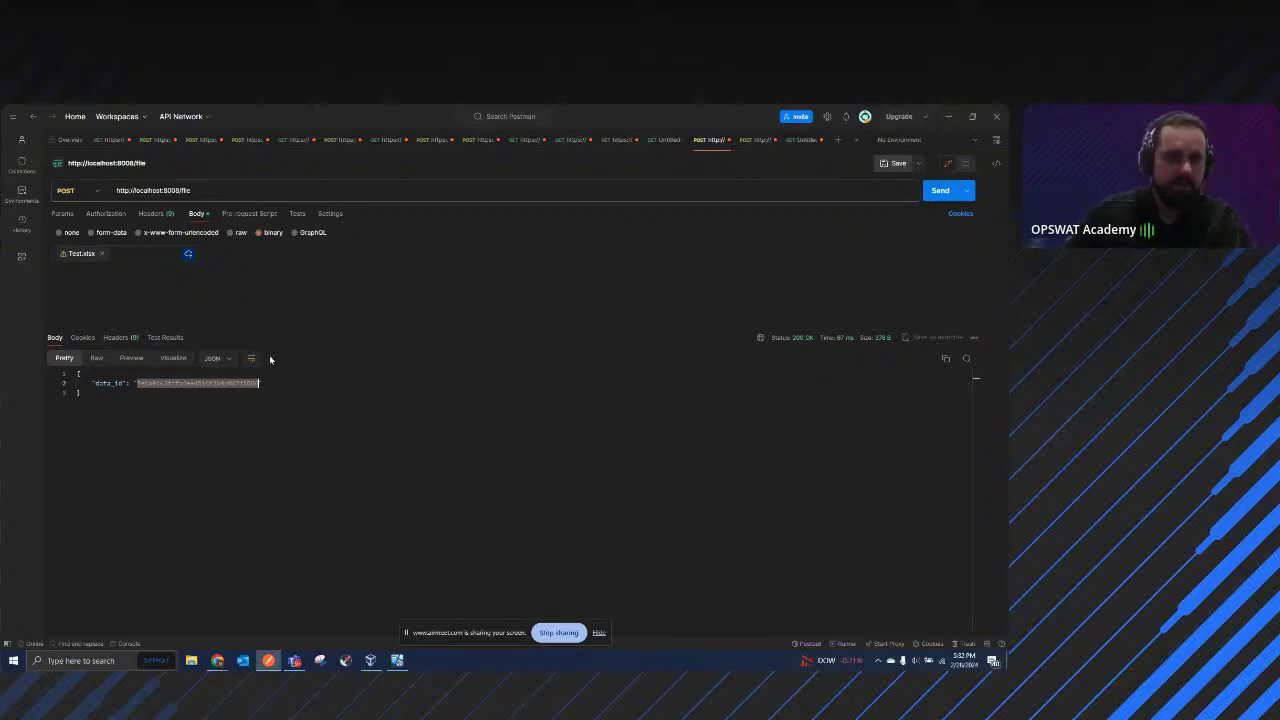
pyautogui.click(217, 660)
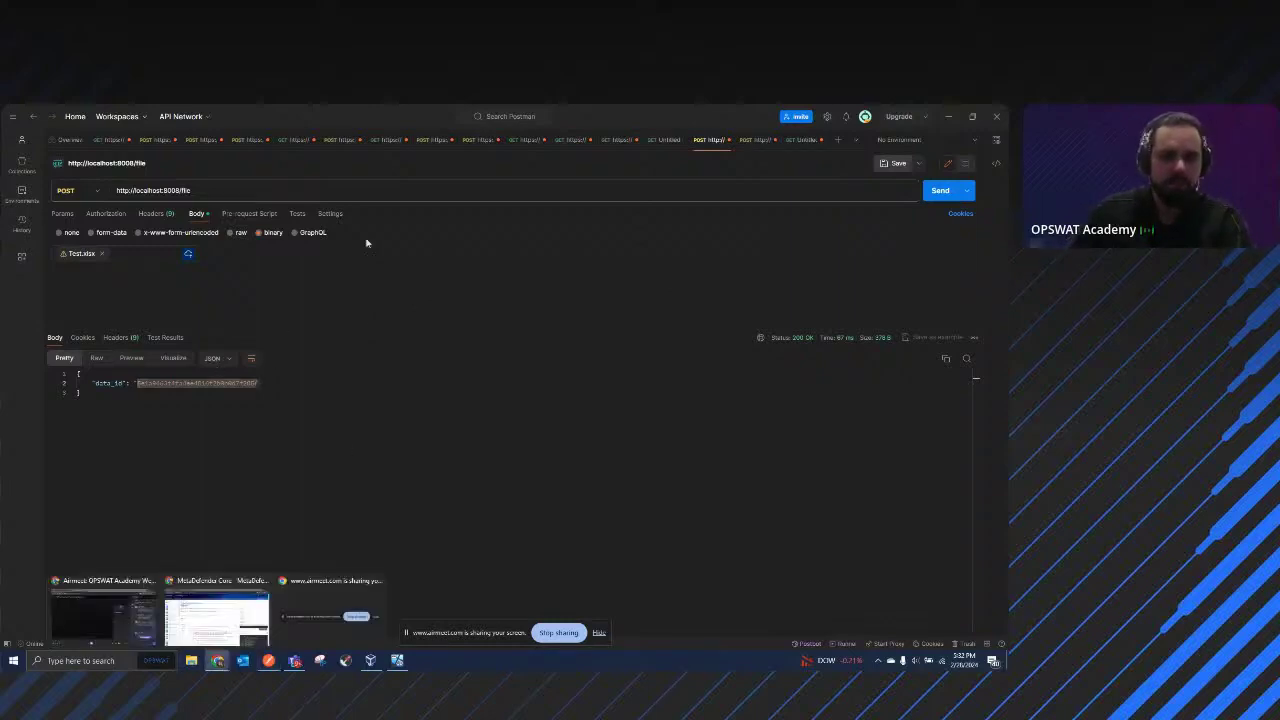
# Step: Open the Fetch Analysis Result (GET /file/{data_id}) docs page, then return to Postman
pyautogui.click(223, 597)
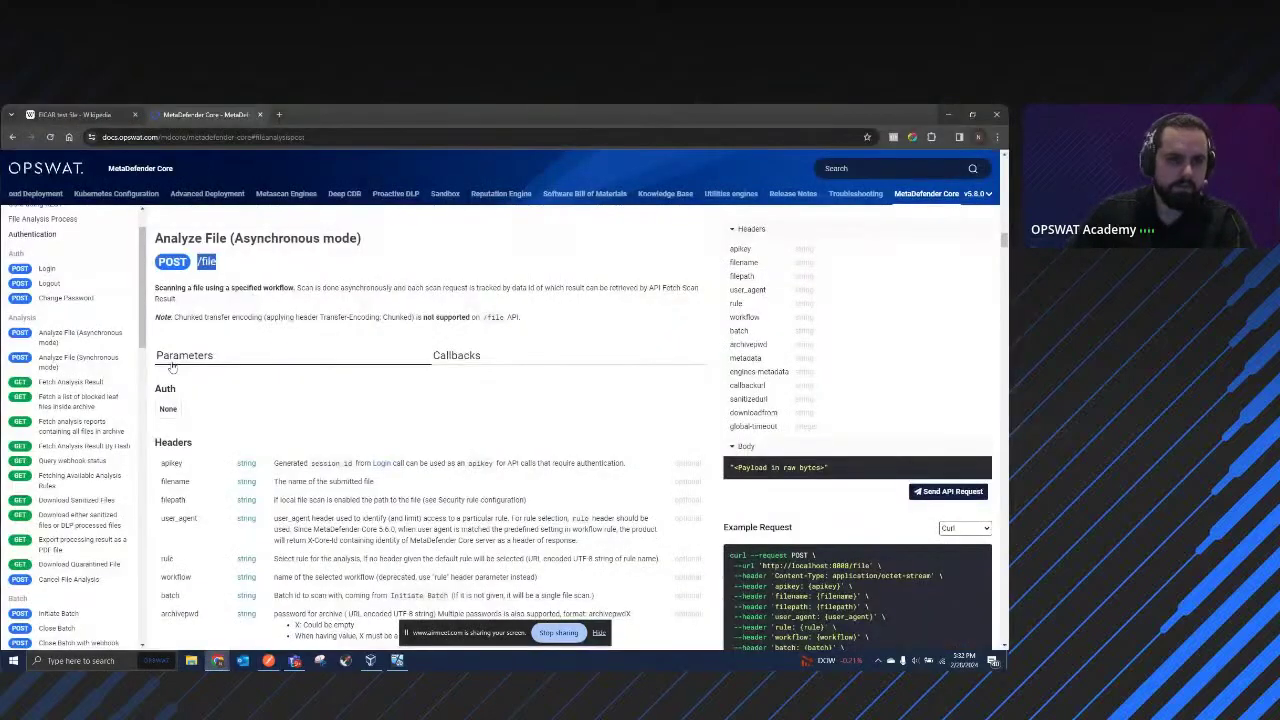
pyautogui.click(84, 384)
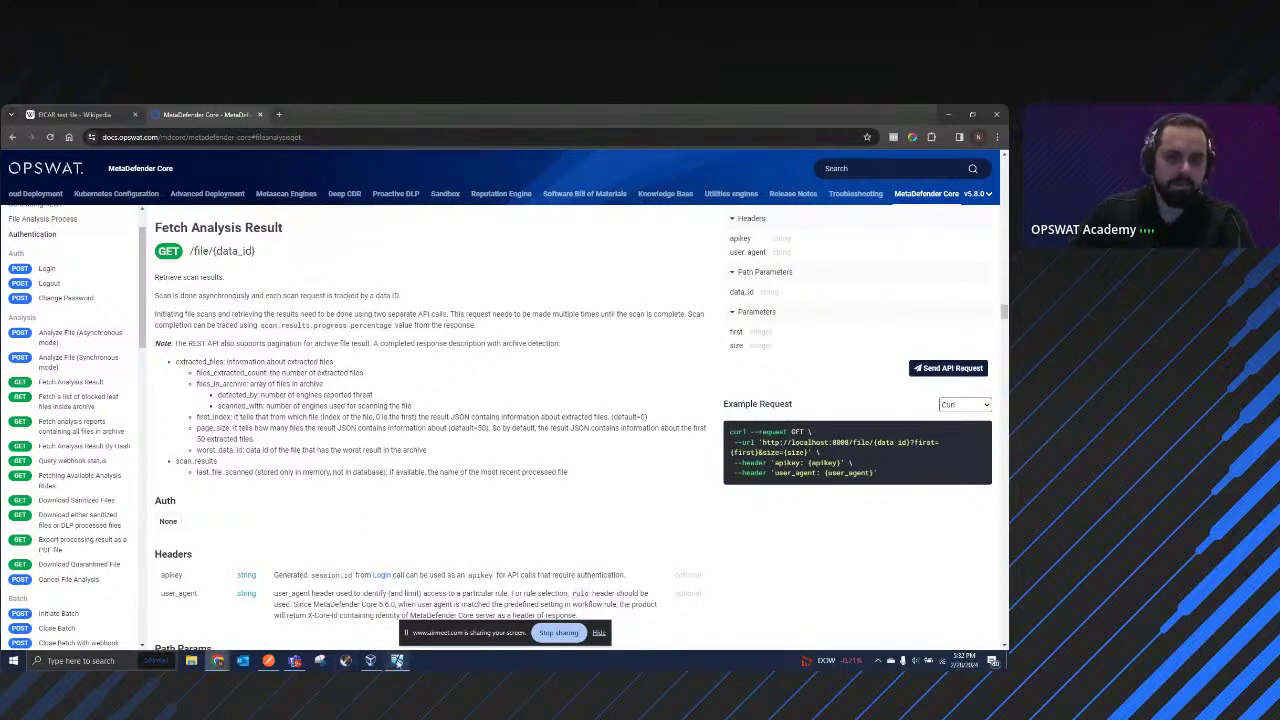
pyautogui.click(268, 660)
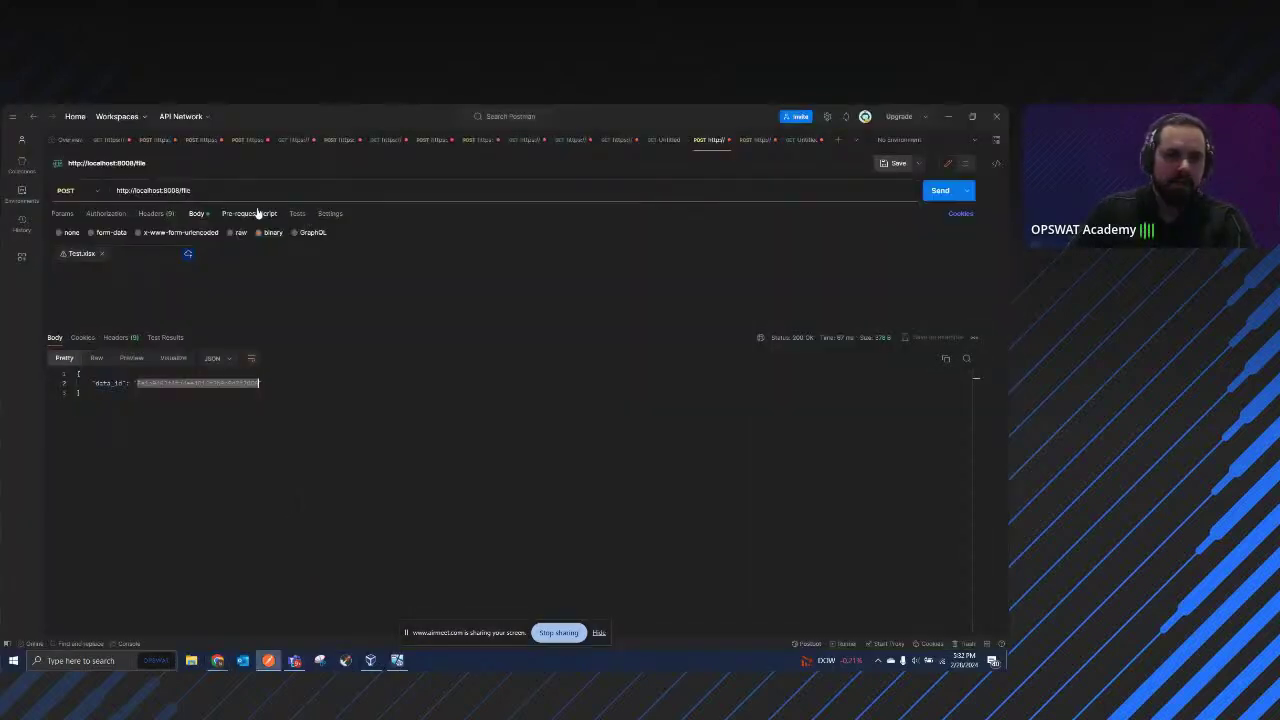
pyautogui.click(236, 191)
pyautogui.write('/')
pyautogui.write('5e1a9463f4fa4ec4816f2b0b0d7f2856')
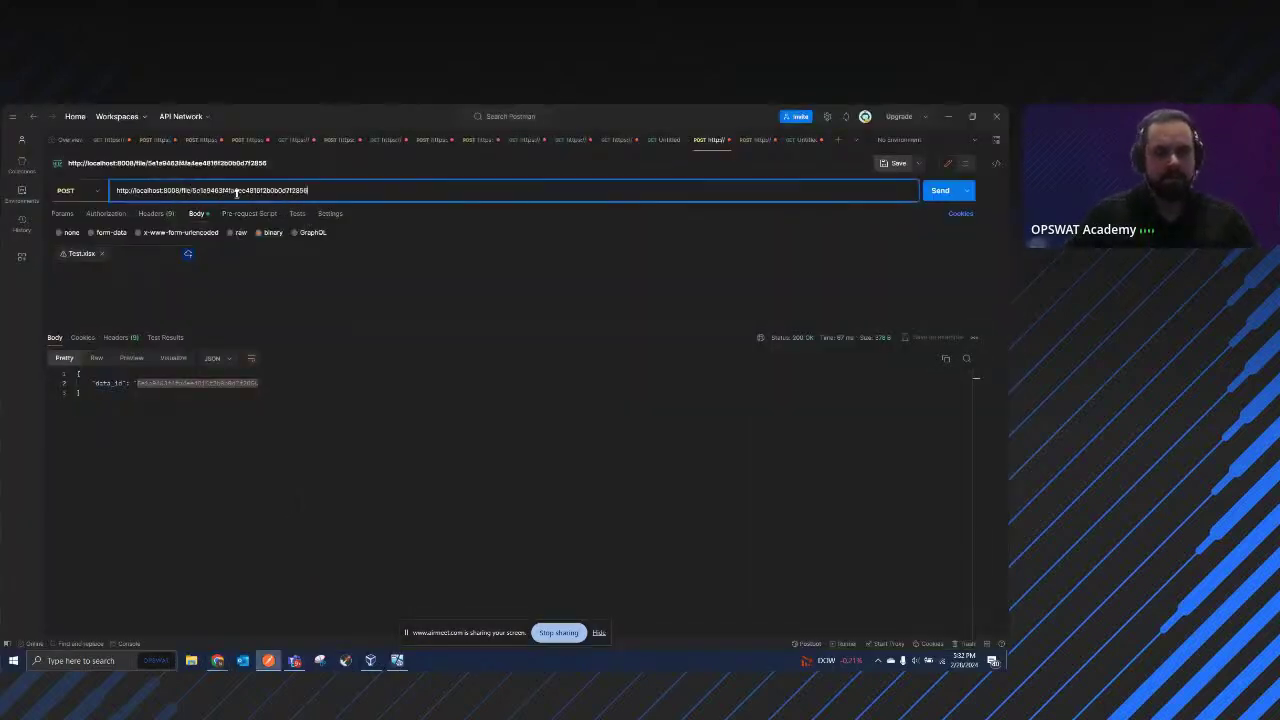
pyautogui.click(66, 190)
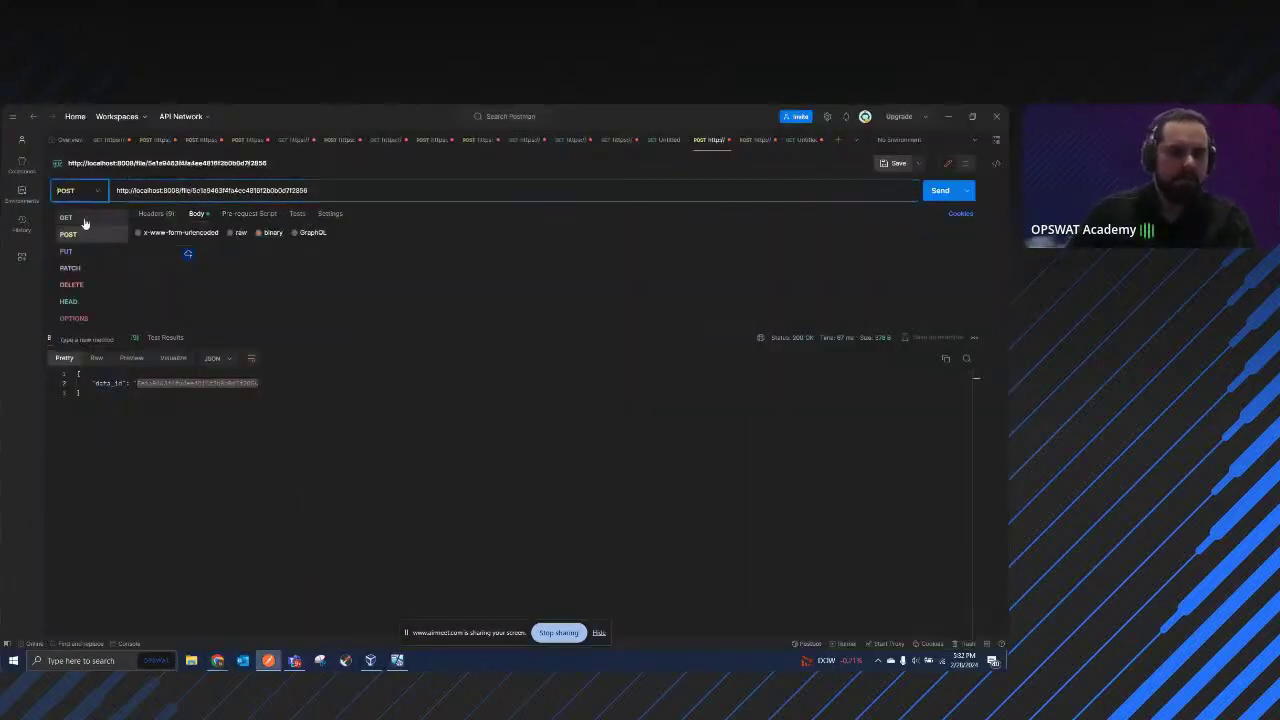
pyautogui.click(63, 213)
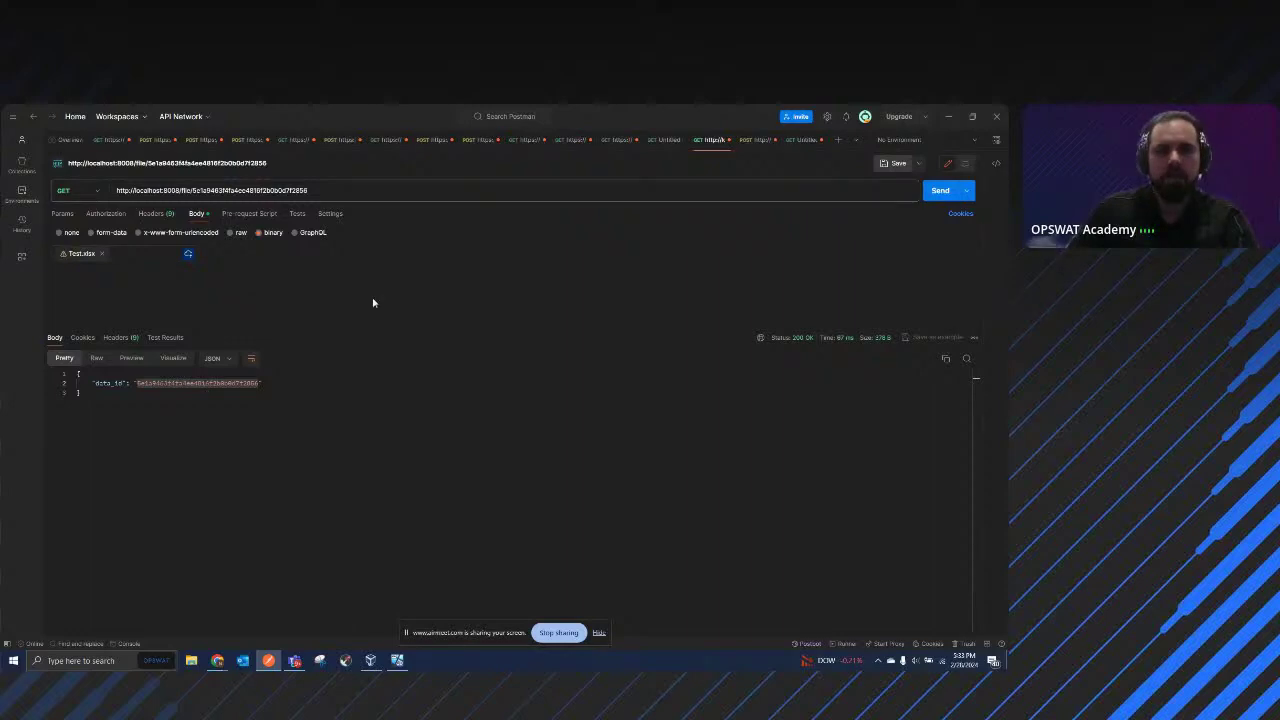
pyautogui.click(103, 254)
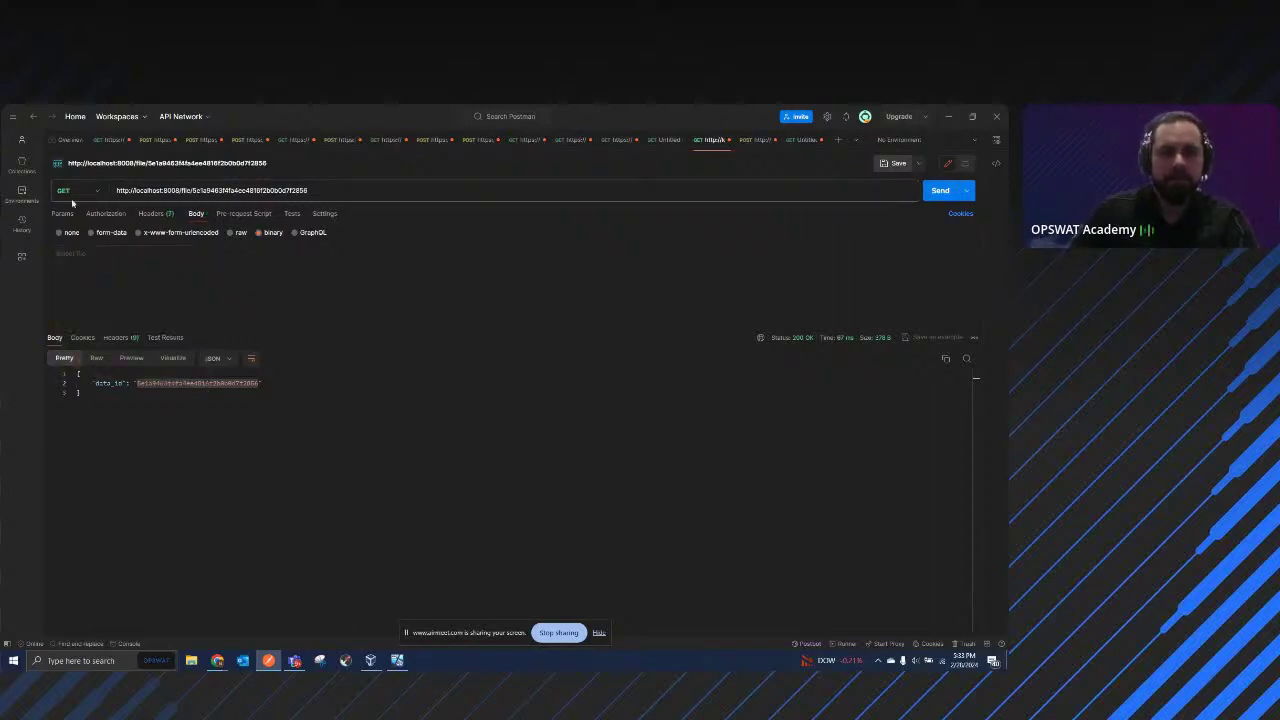
pyautogui.click(938, 191)
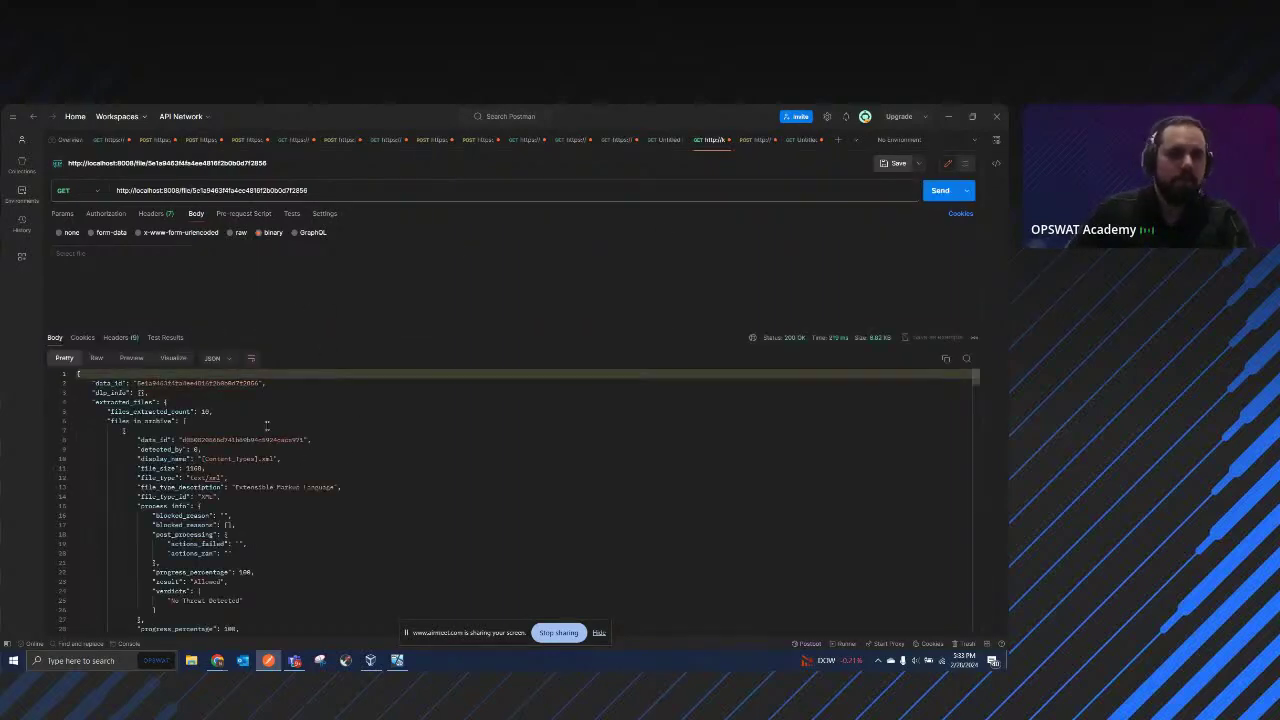
pyautogui.scroll(-2, 267, 425)
pyautogui.scroll(-1, 267, 430)
pyautogui.scroll(3, 230, 468)
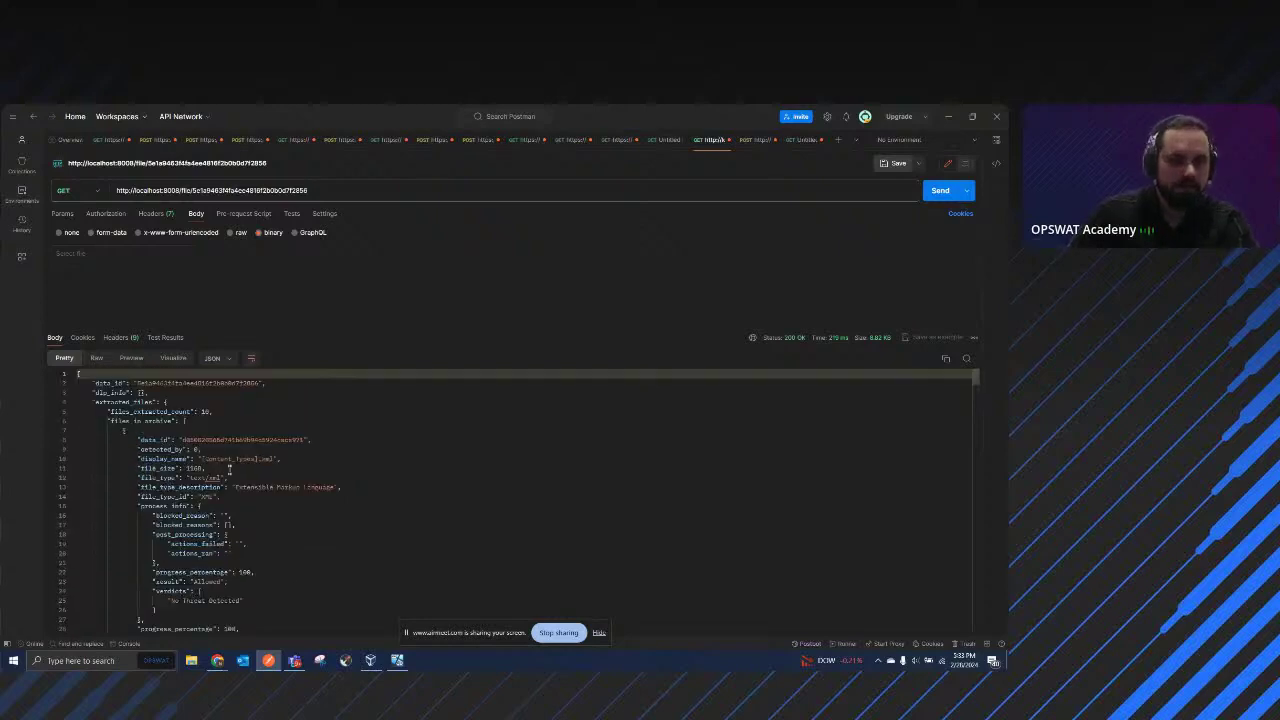
pyautogui.scroll(-1, 282, 482)
pyautogui.scroll(1, 282, 482)
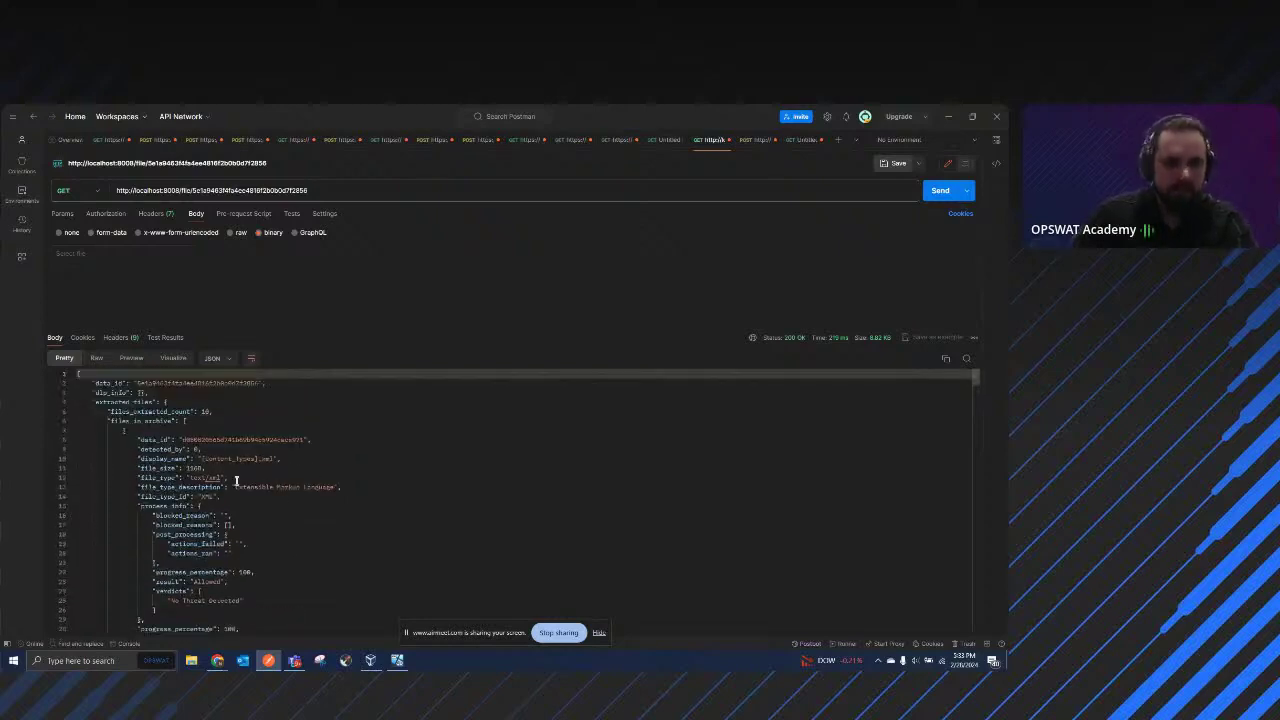
pyautogui.scroll(-3, 340, 490)
pyautogui.scroll(-1, 281, 482)
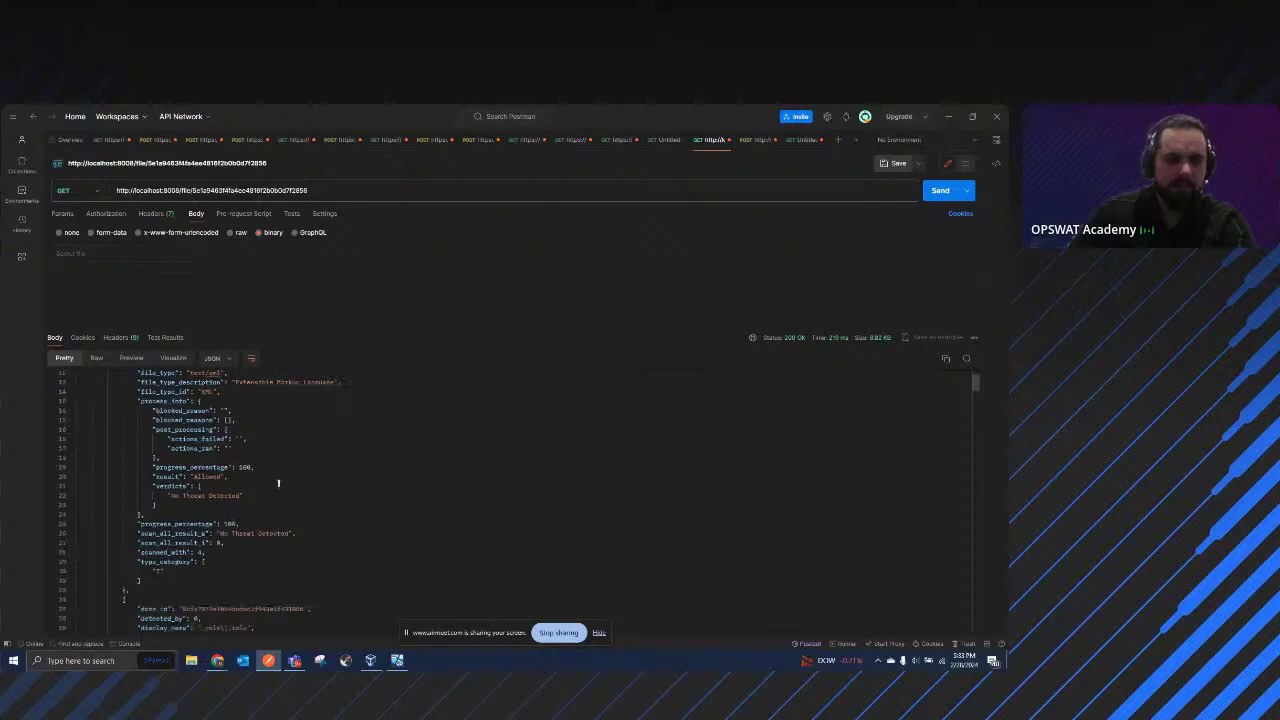
pyautogui.scroll(5, 250, 468)
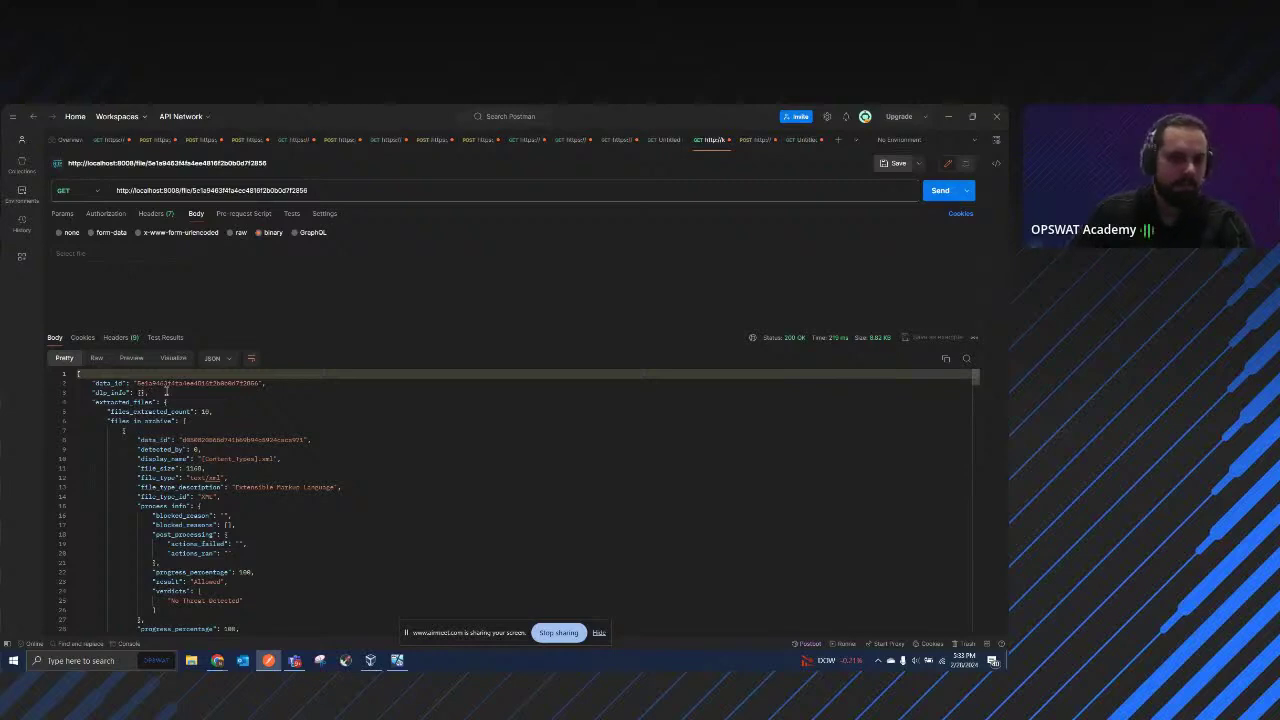
pyautogui.scroll(-3, 262, 432)
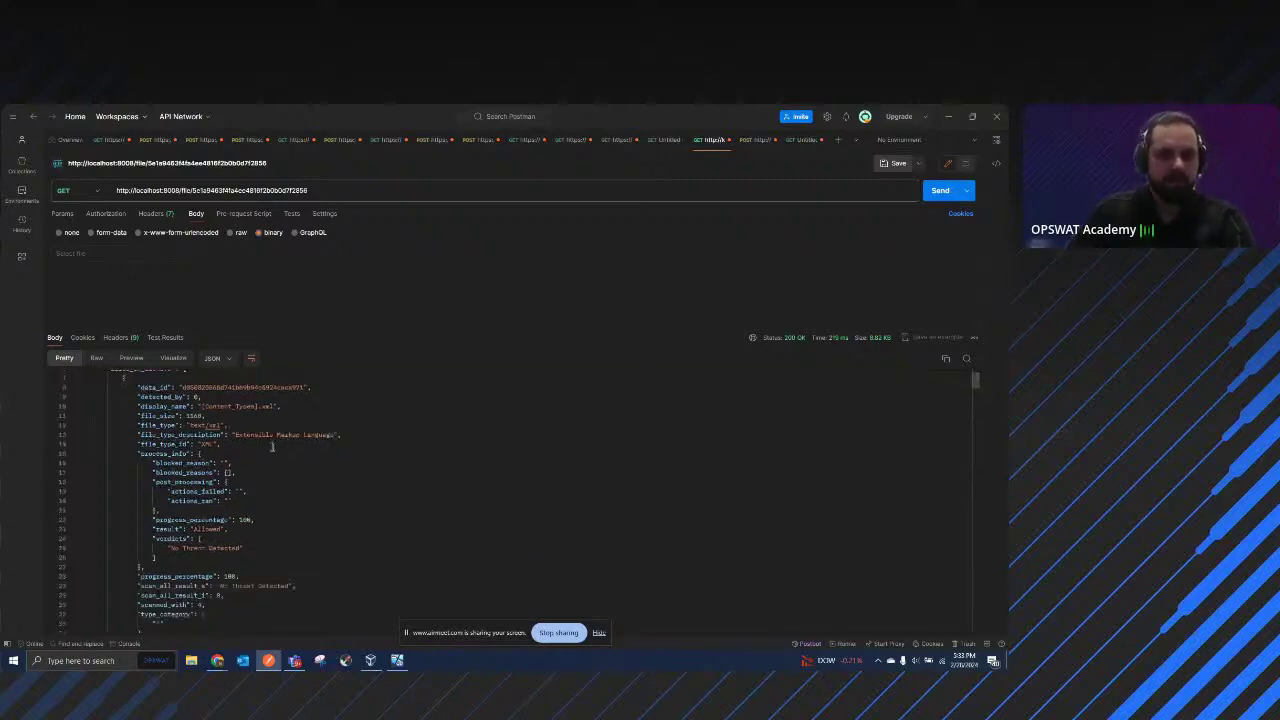
pyautogui.scroll(-1, 271, 447)
pyautogui.scroll(1, 272, 447)
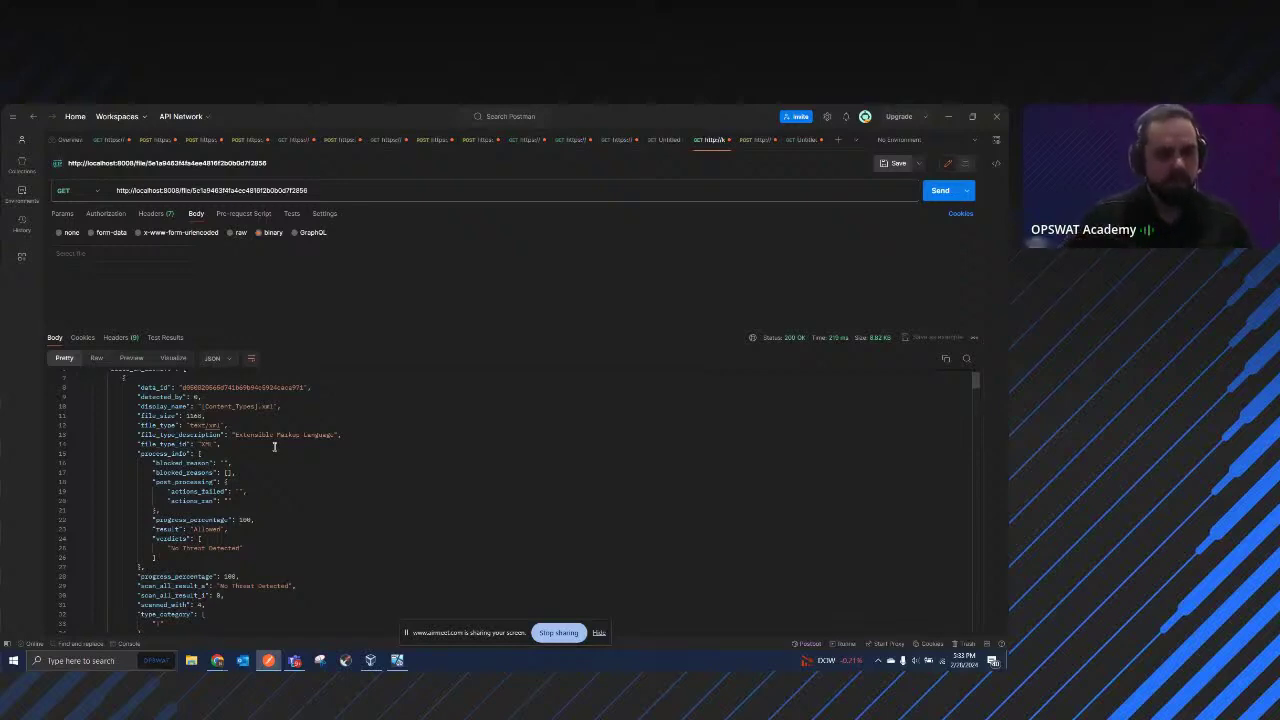
pyautogui.scroll(-2, 276, 450)
pyautogui.scroll(4, 265, 520)
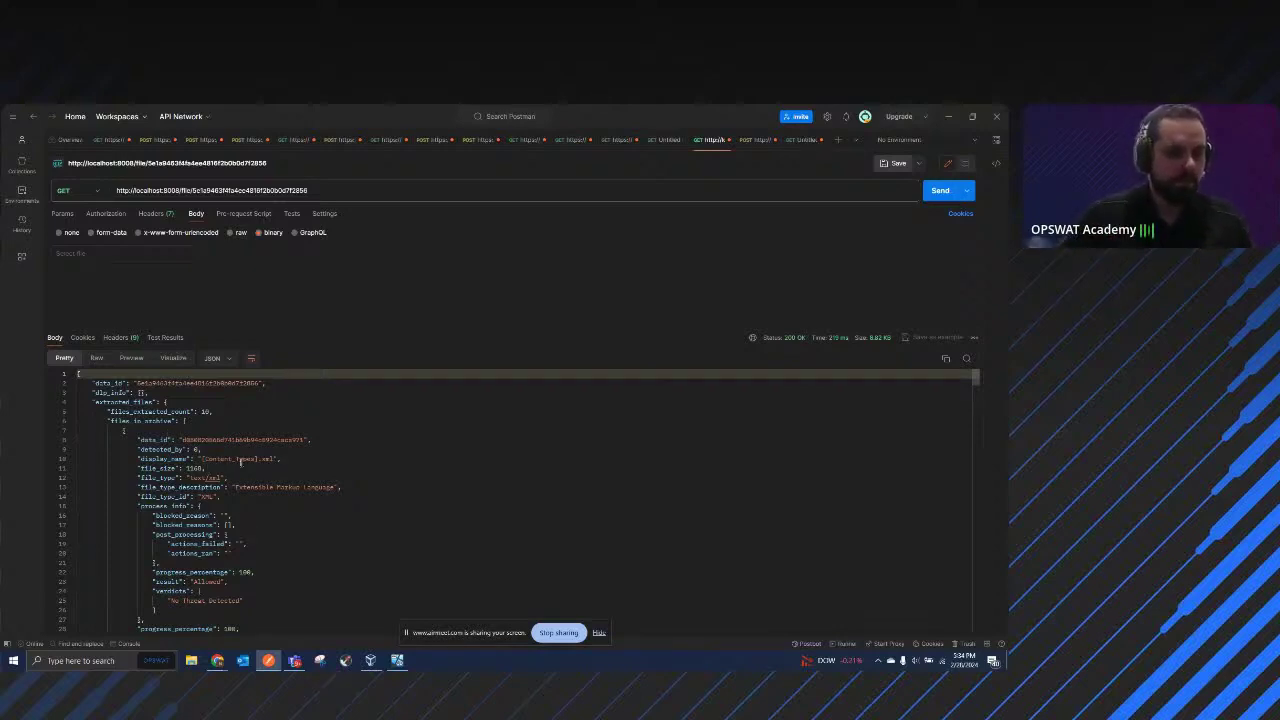
pyautogui.scroll(-1, 324, 458)
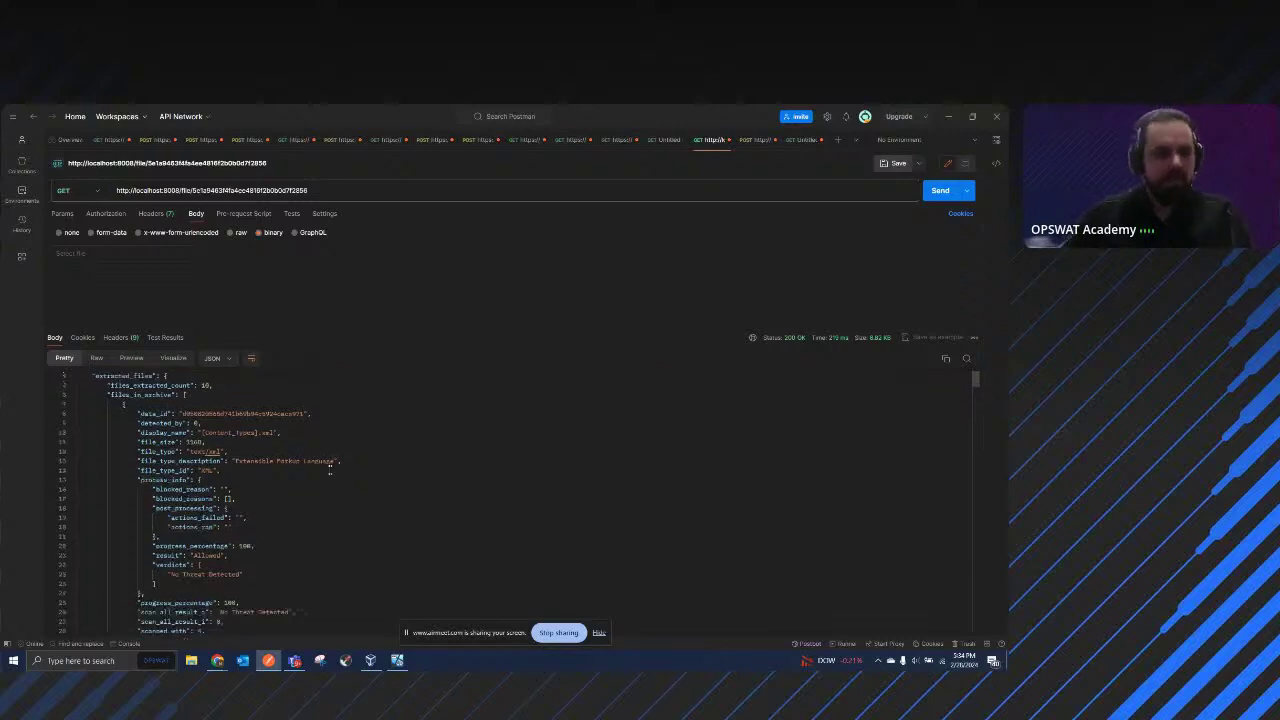
pyautogui.scroll(-1, 322, 470)
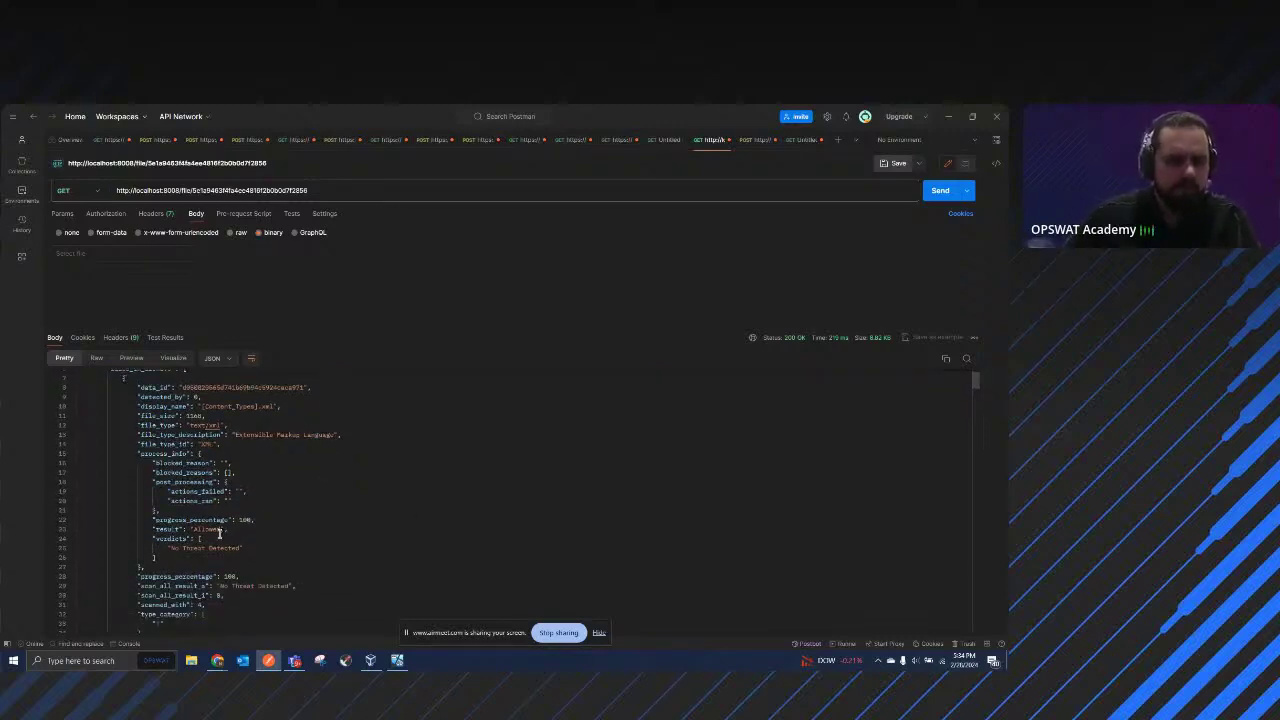
pyautogui.scroll(2, 225, 528)
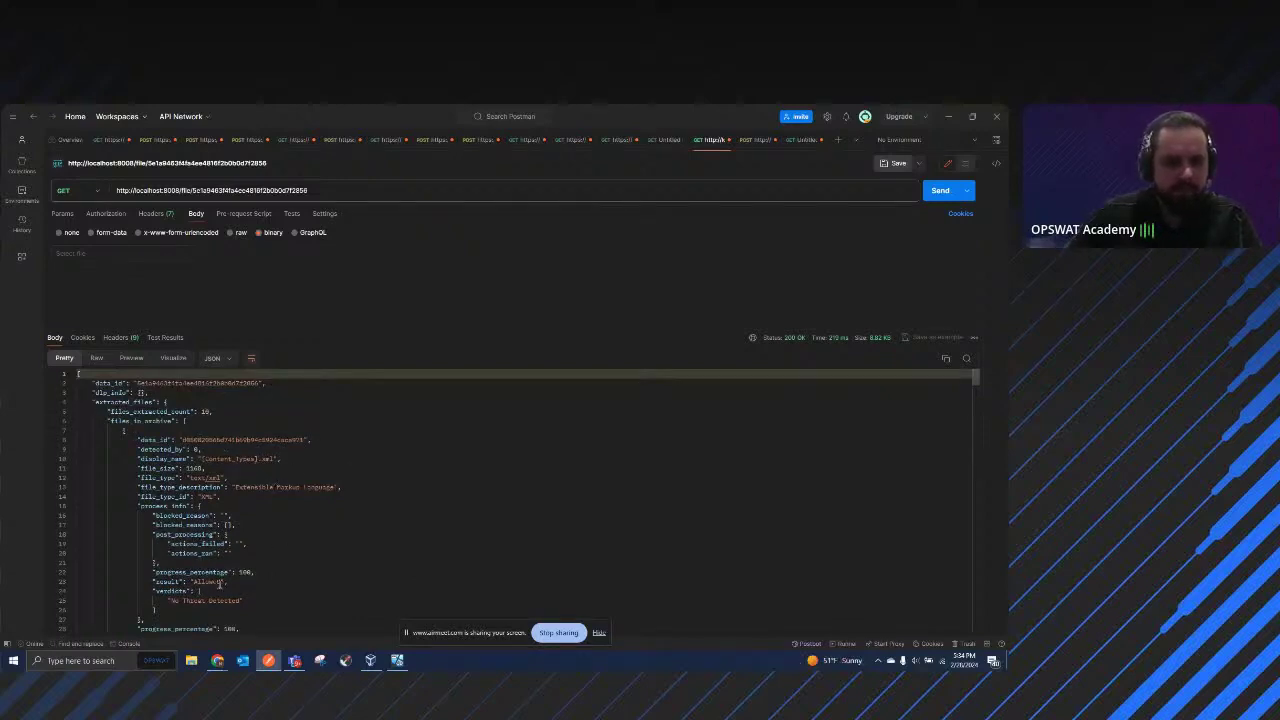
pyautogui.moveTo(220, 583); pyautogui.dragTo(205, 582)
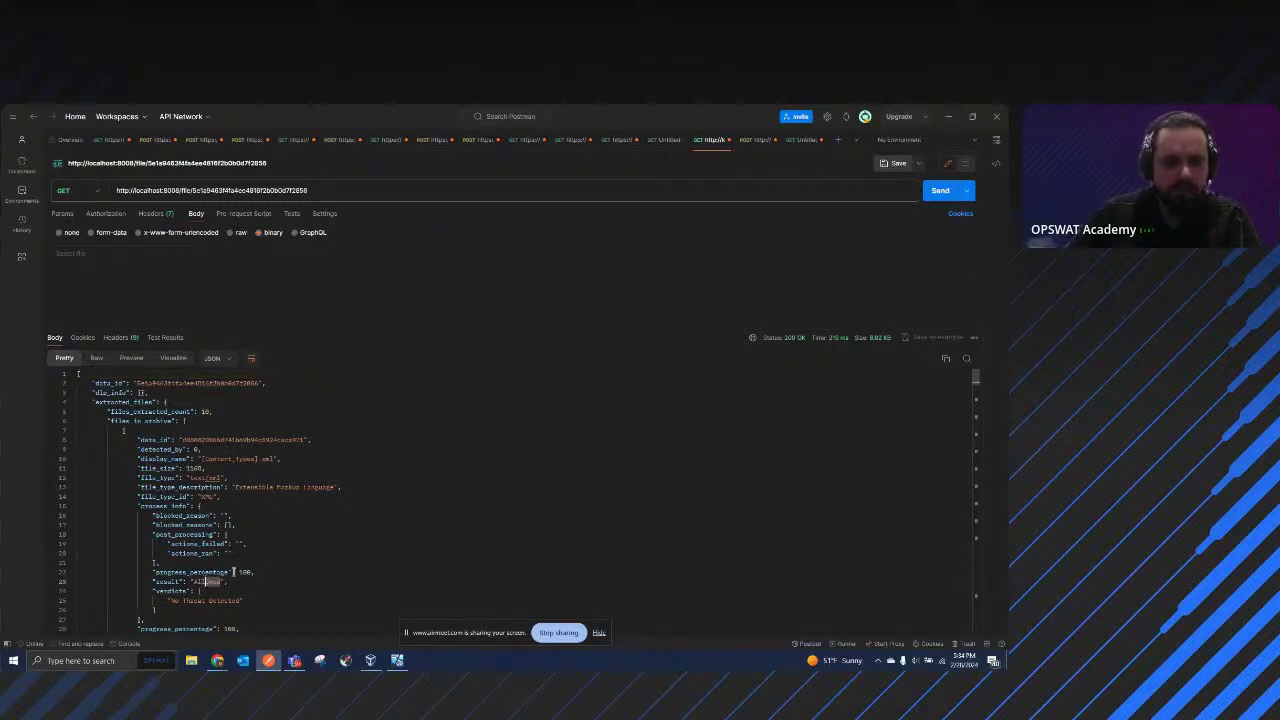
pyautogui.doubleClick(245, 572)
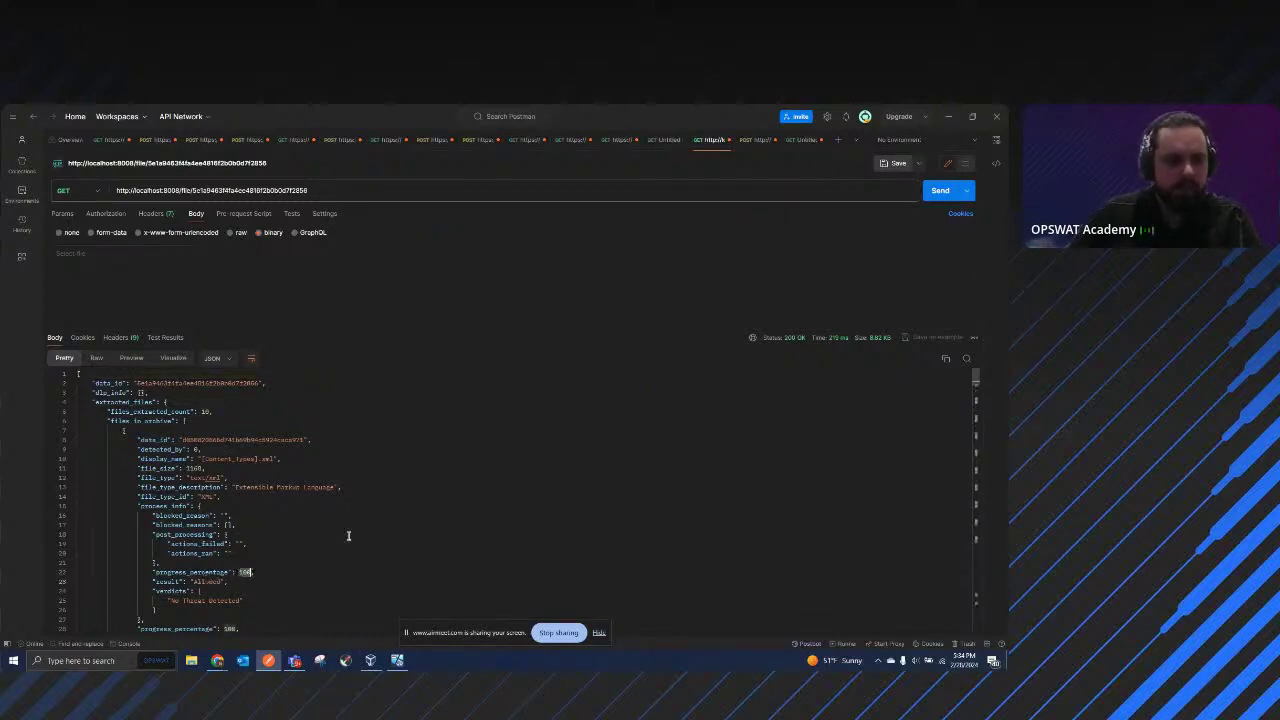
pyautogui.scroll(-2, 318, 535)
pyautogui.scroll(-3, 265, 565)
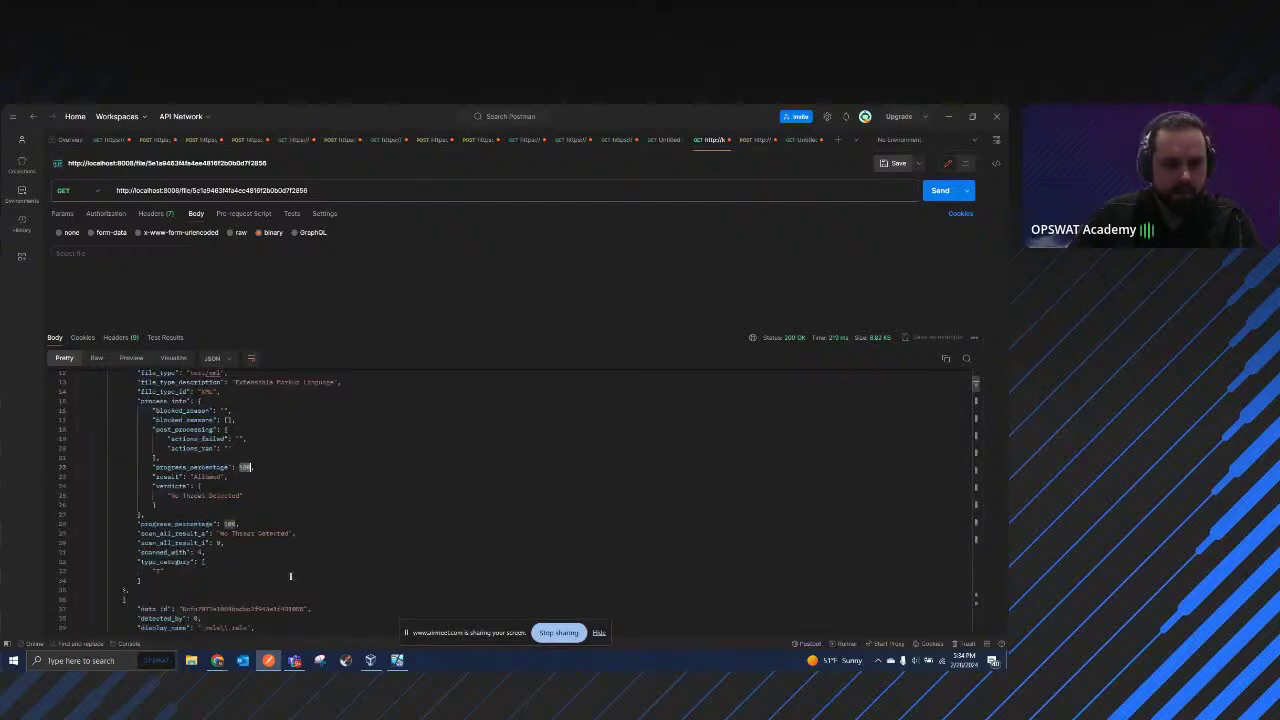
pyautogui.scroll(-4, 256, 519)
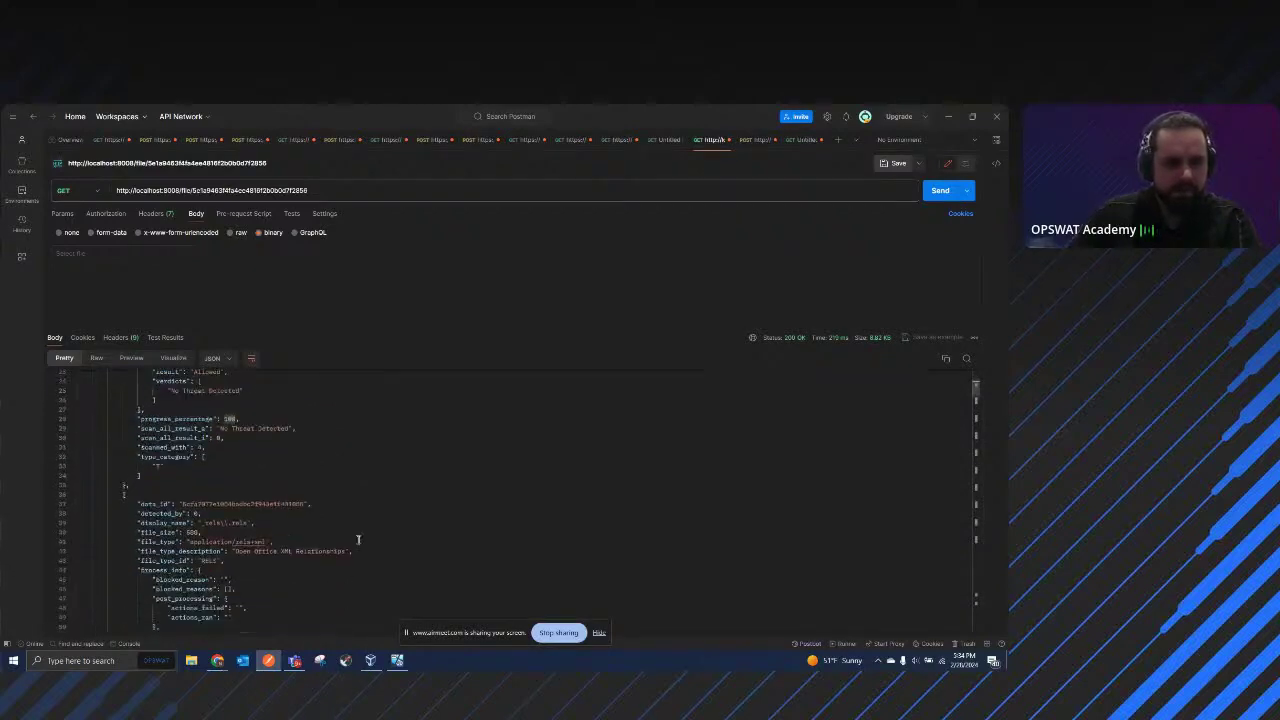
pyautogui.scroll(-5, 271, 480)
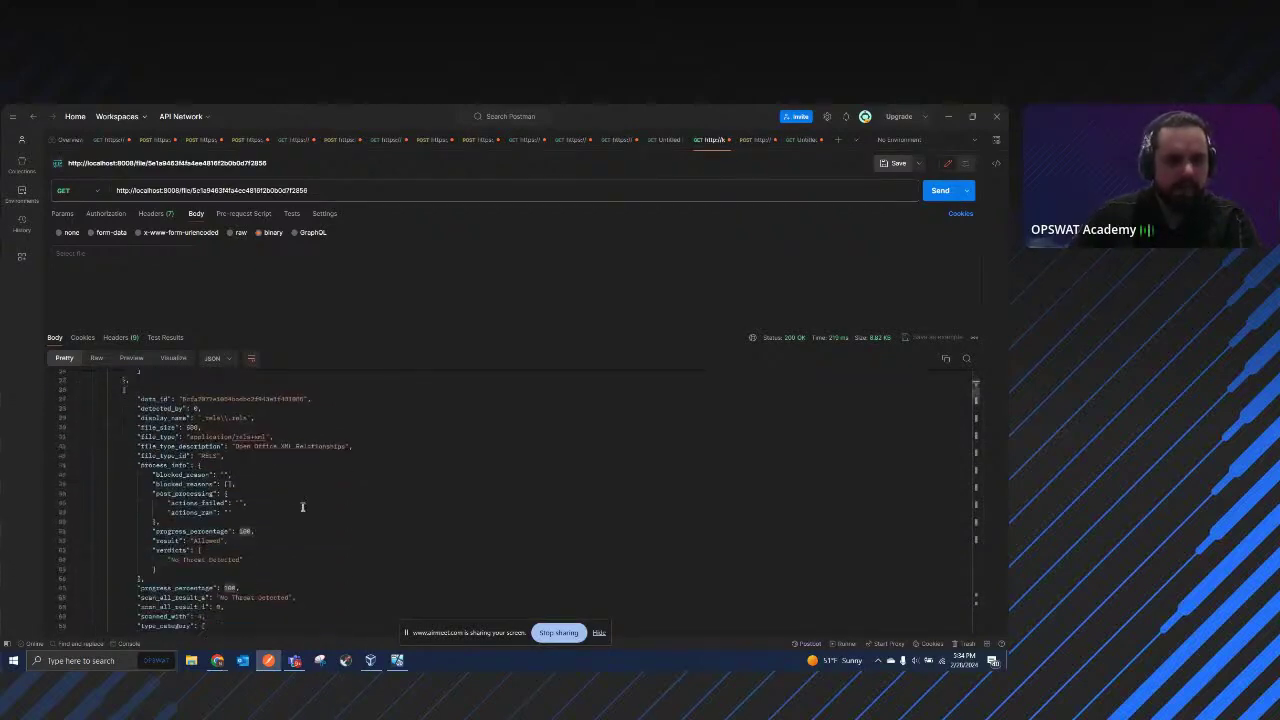
pyautogui.scroll(-7, 337, 503)
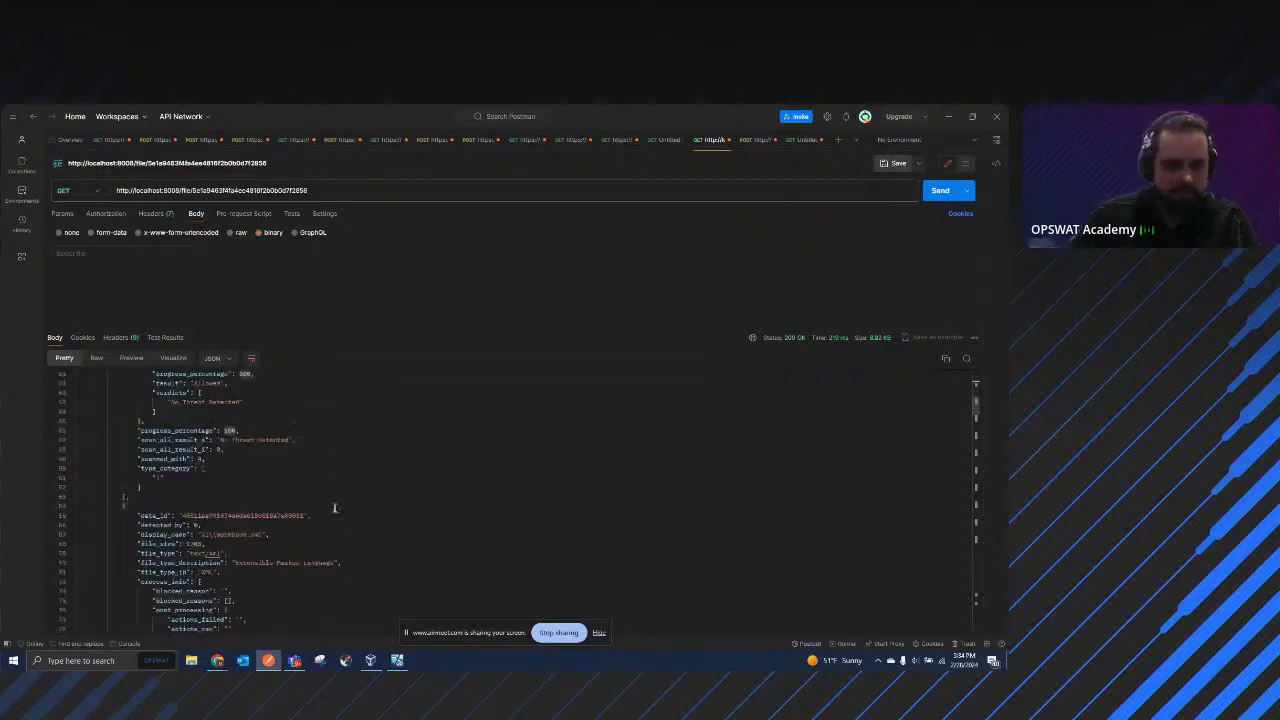
pyautogui.scroll(-7, 316, 505)
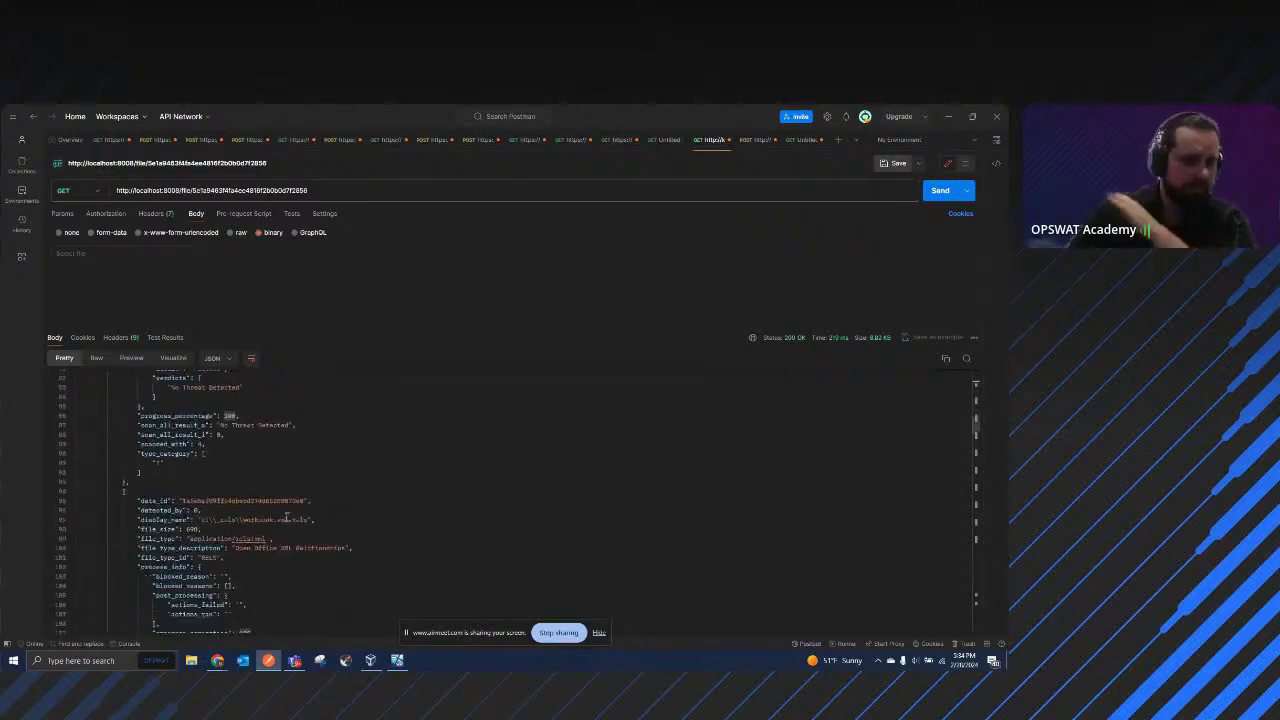
pyautogui.scroll(-8, 300, 520)
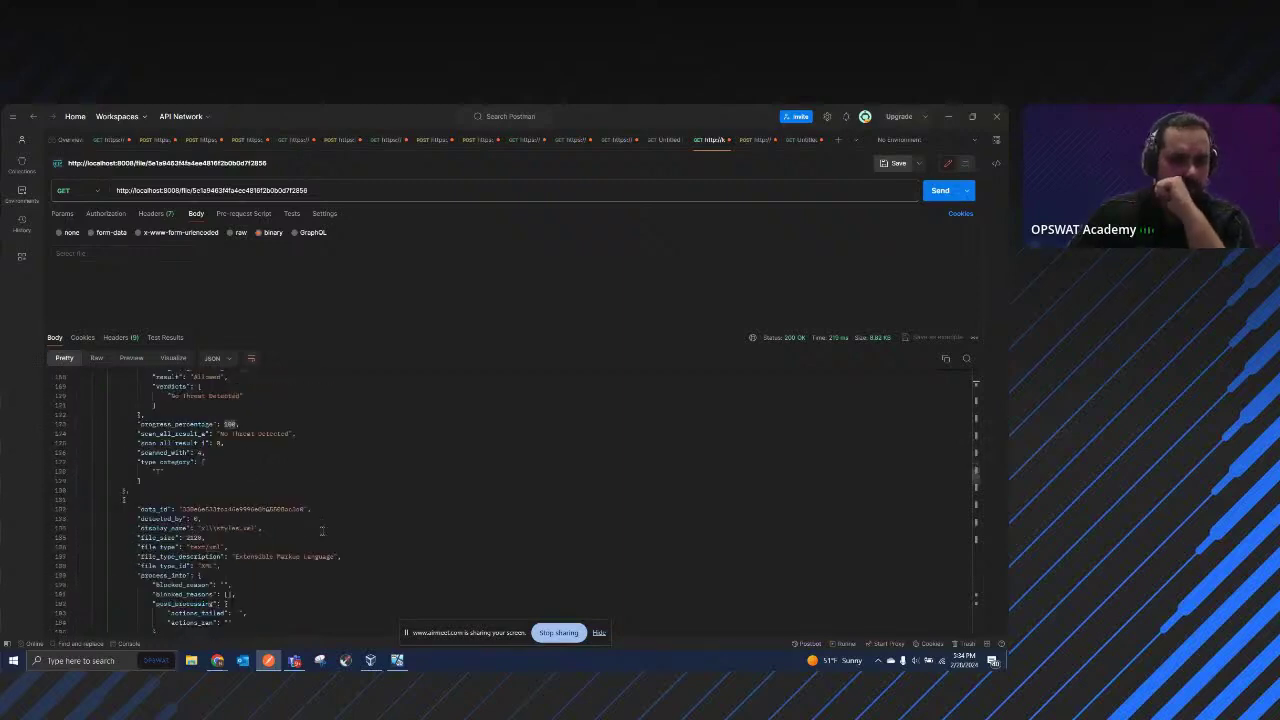
pyautogui.scroll(-5, 320, 522)
pyautogui.scroll(-7, 320, 530)
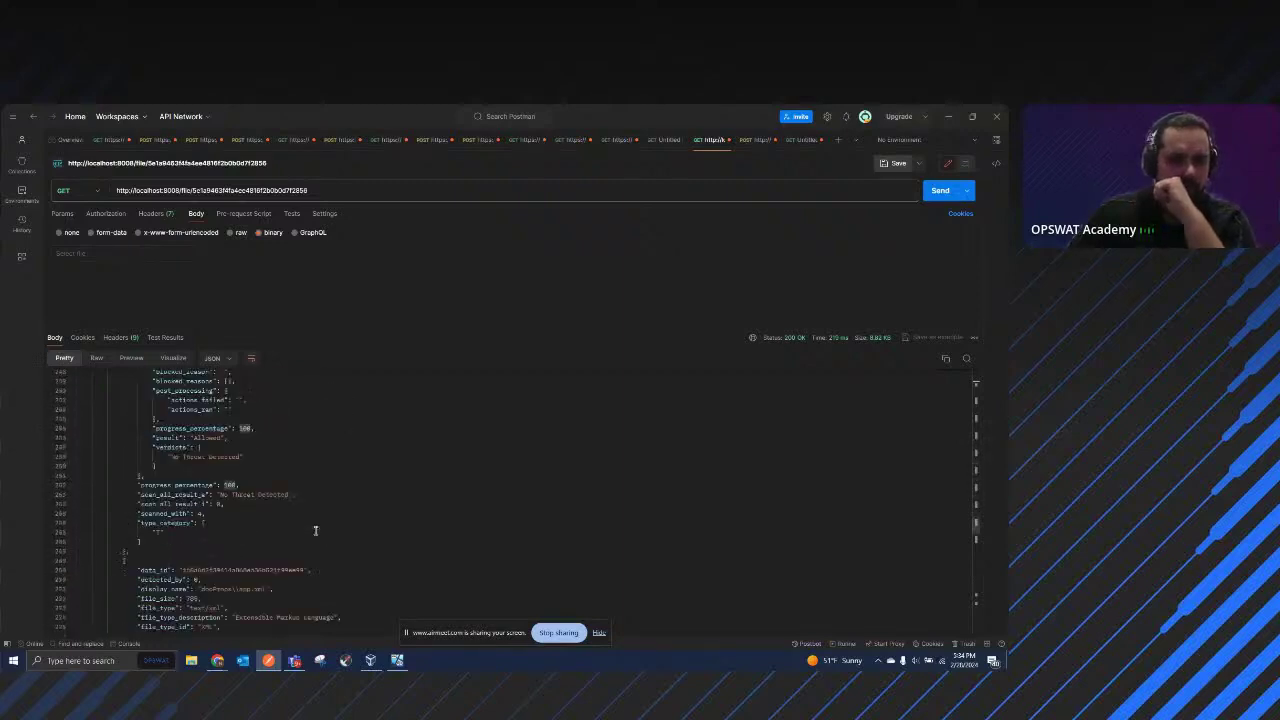
pyautogui.scroll(-7, 315, 530)
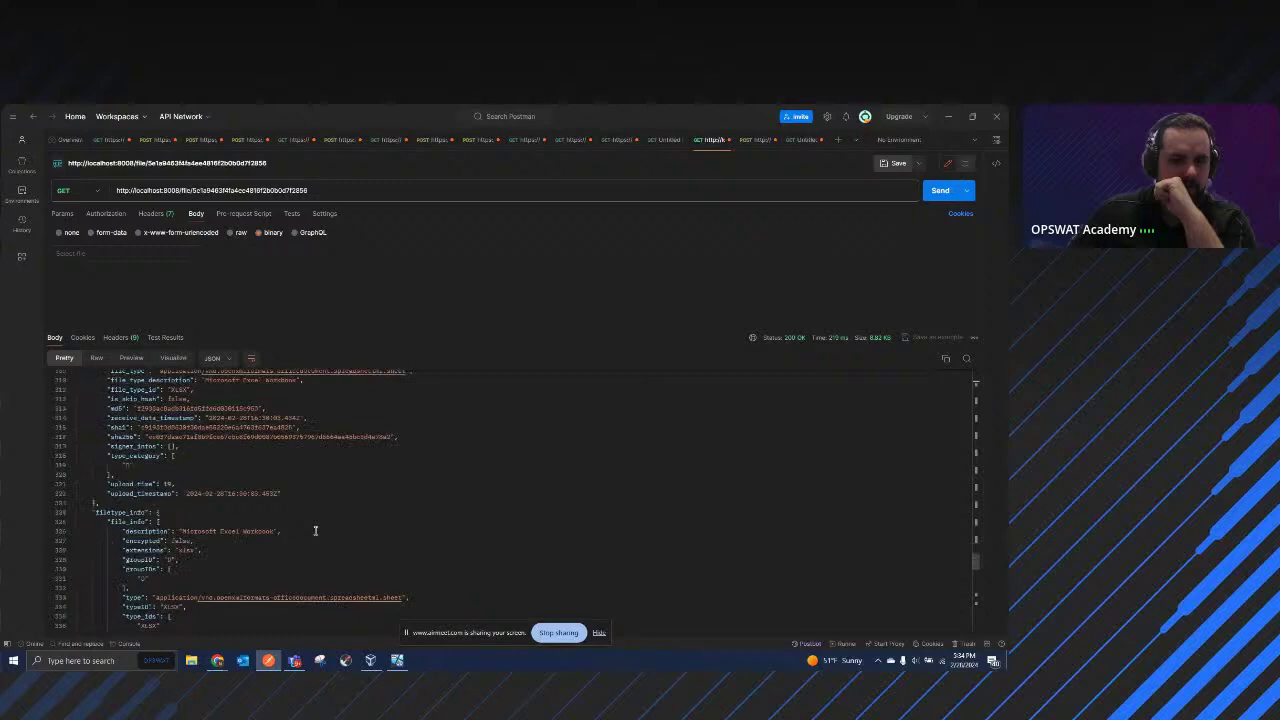
pyautogui.scroll(-3, 315, 530)
pyautogui.scroll(-15, 315, 530)
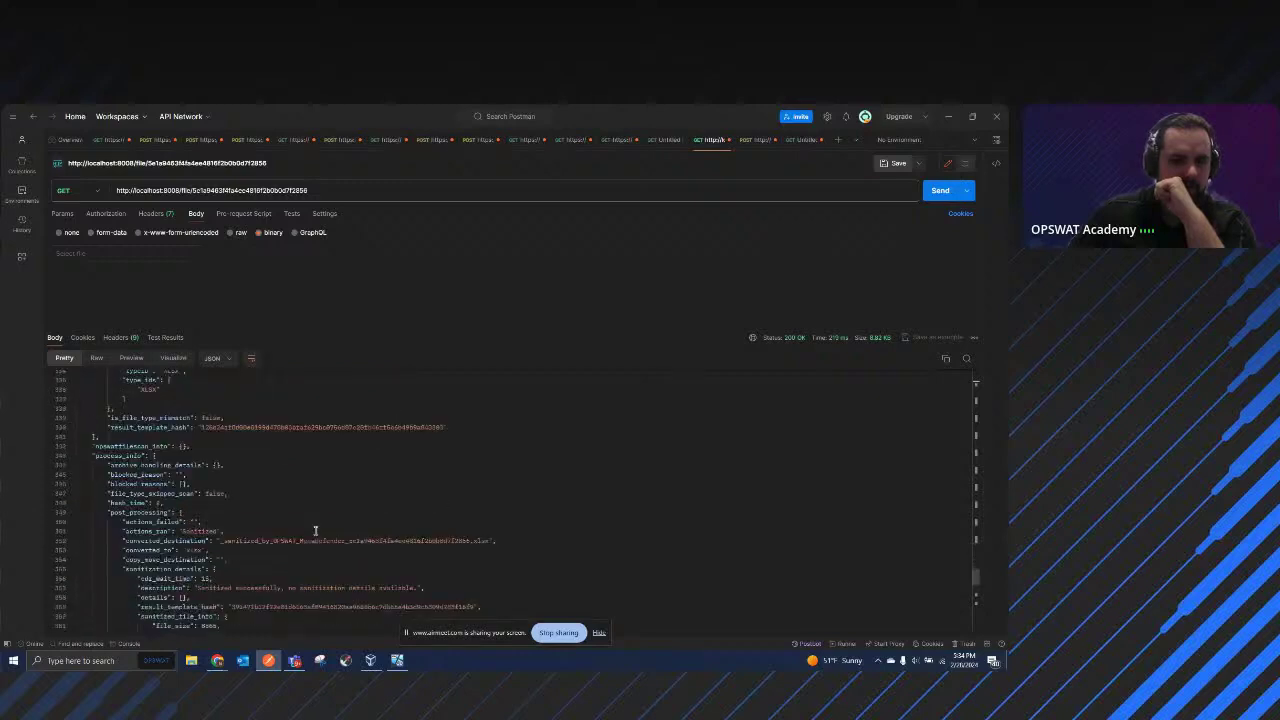
pyautogui.scroll(-7, 315, 530)
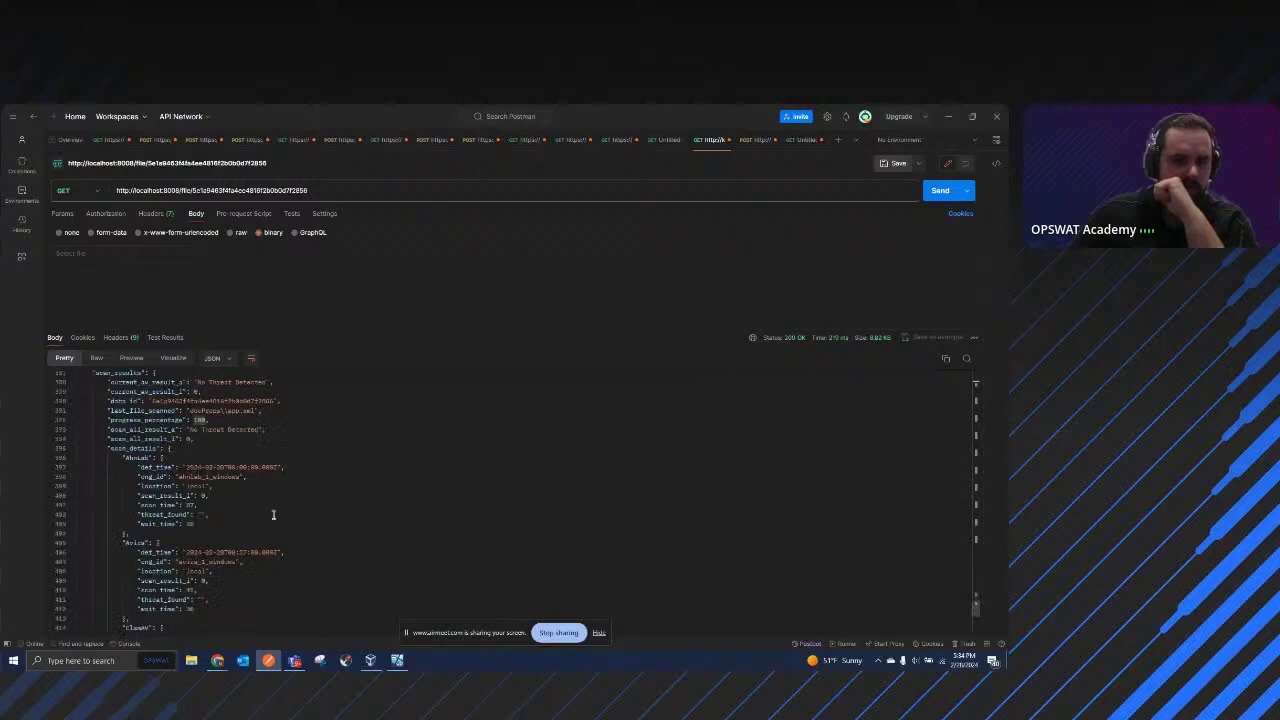
pyautogui.scroll(1, 273, 514)
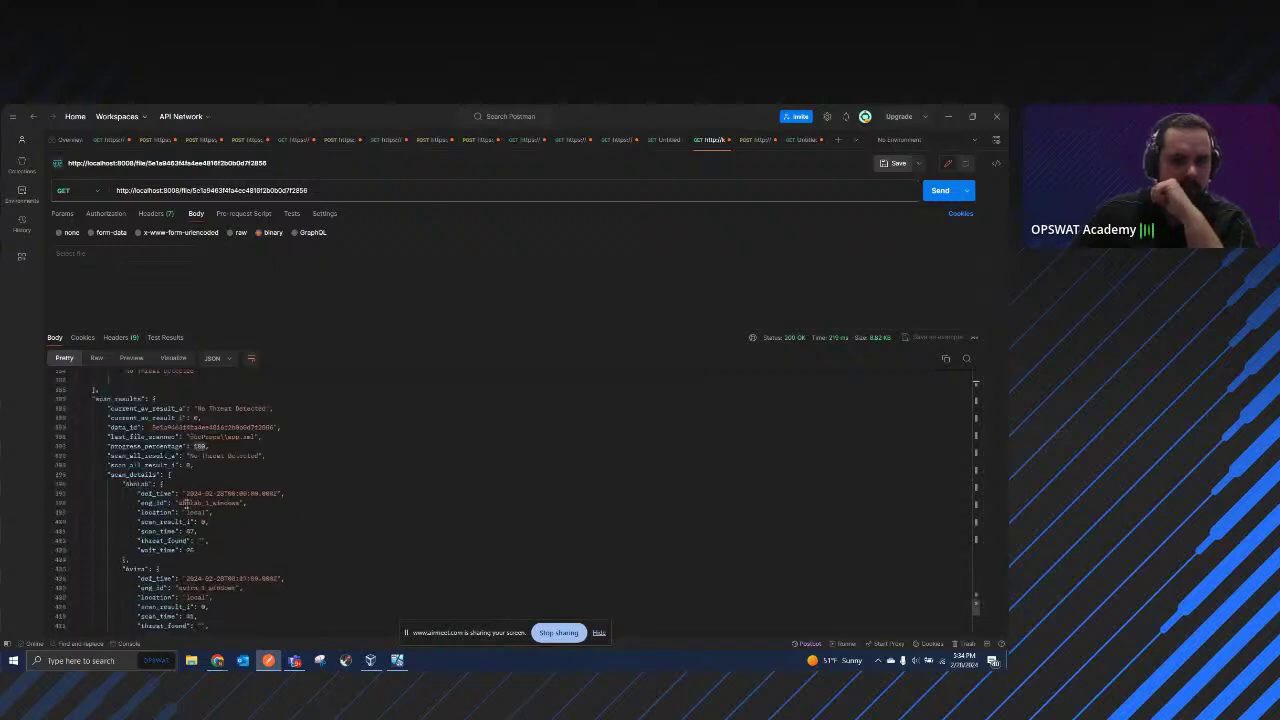
pyautogui.moveTo(179, 503); pyautogui.dragTo(205, 509)
pyautogui.scroll(-2, 314, 528)
pyautogui.scroll(-1, 308, 528)
pyautogui.scroll(-2, 207, 508)
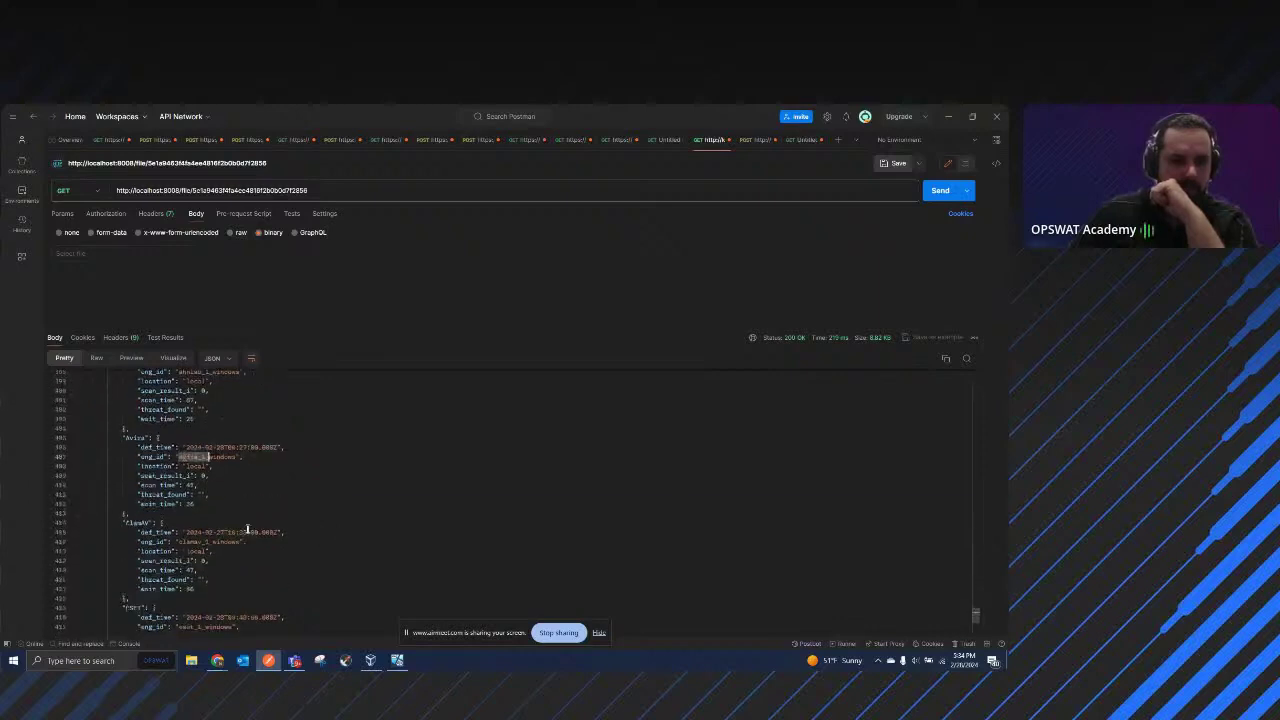
pyautogui.click(209, 508)
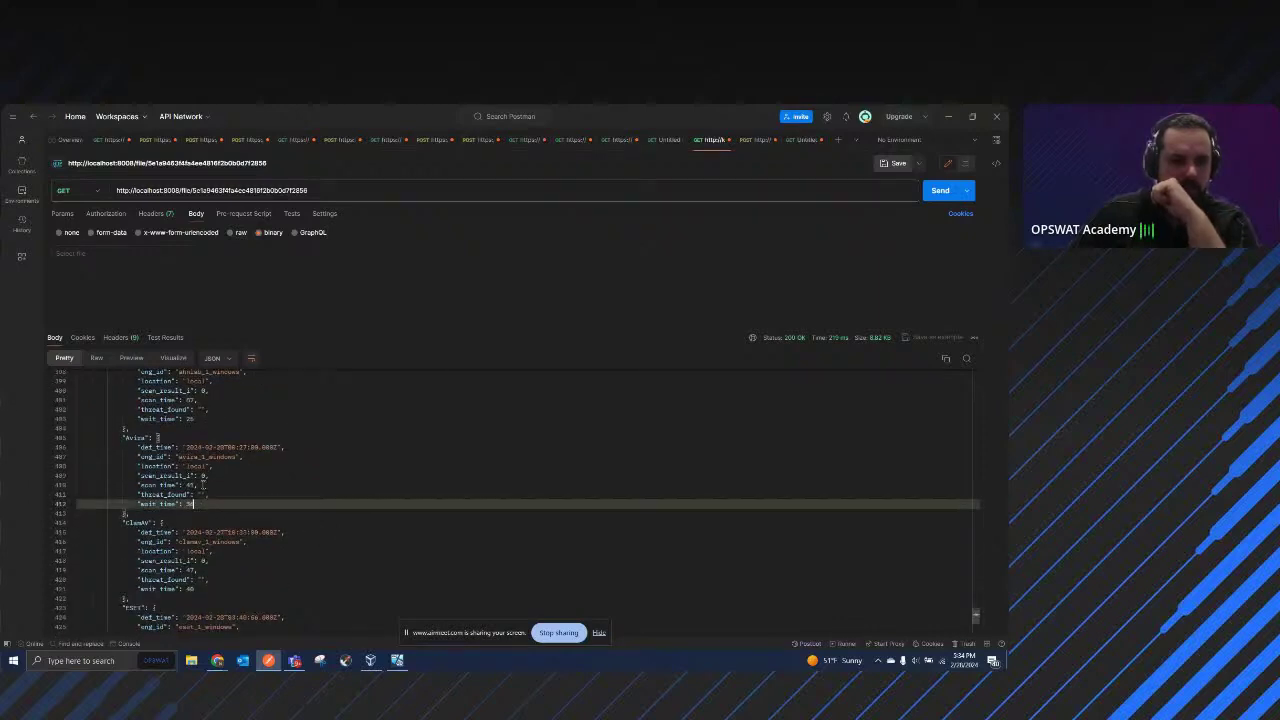
pyautogui.doubleClick(190, 485)
pyautogui.scroll(-2, 246, 503)
pyautogui.scroll(-4, 246, 503)
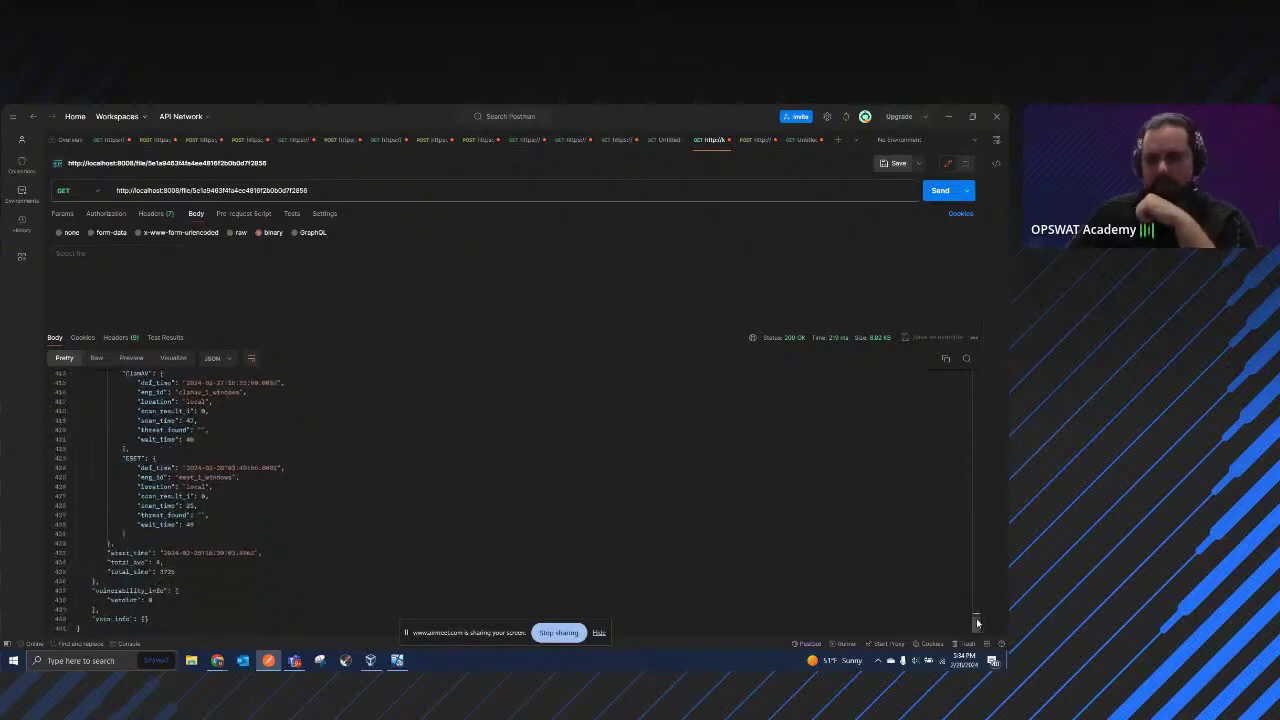
pyautogui.moveTo(975, 619); pyautogui.dragTo(958, 378)
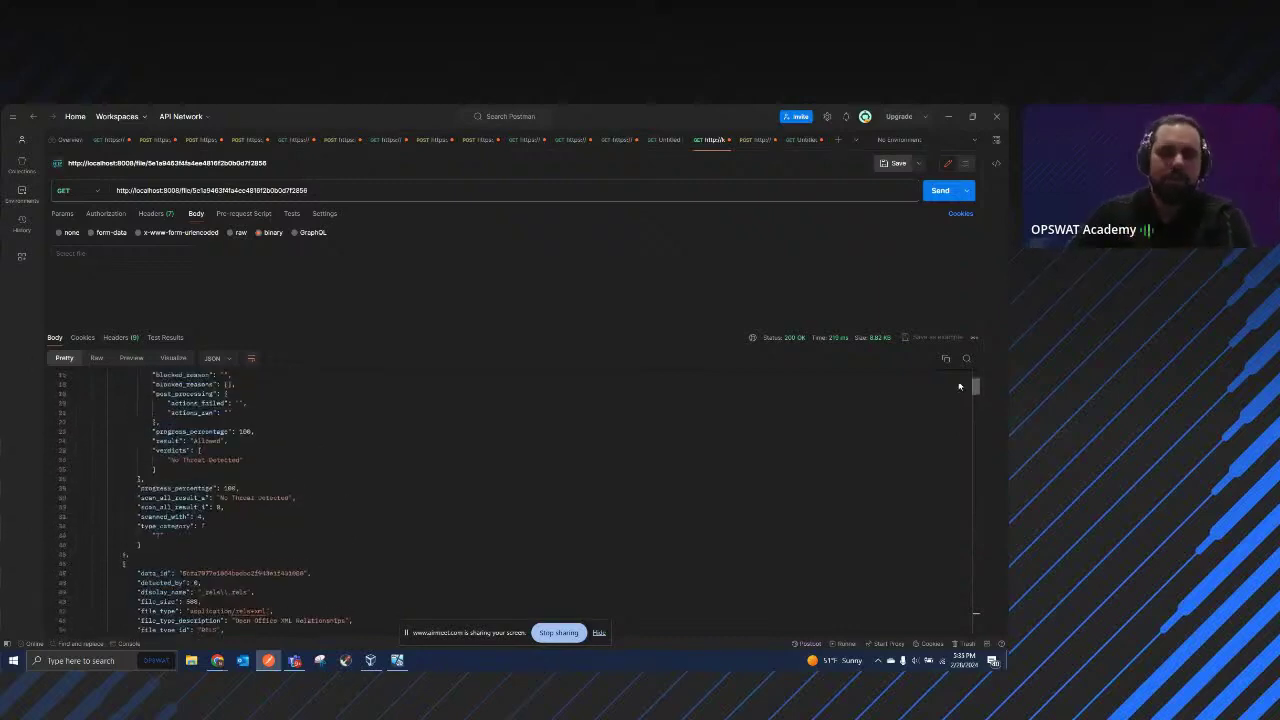
pyautogui.scroll(2, 623, 531)
pyautogui.scroll(2, 396, 485)
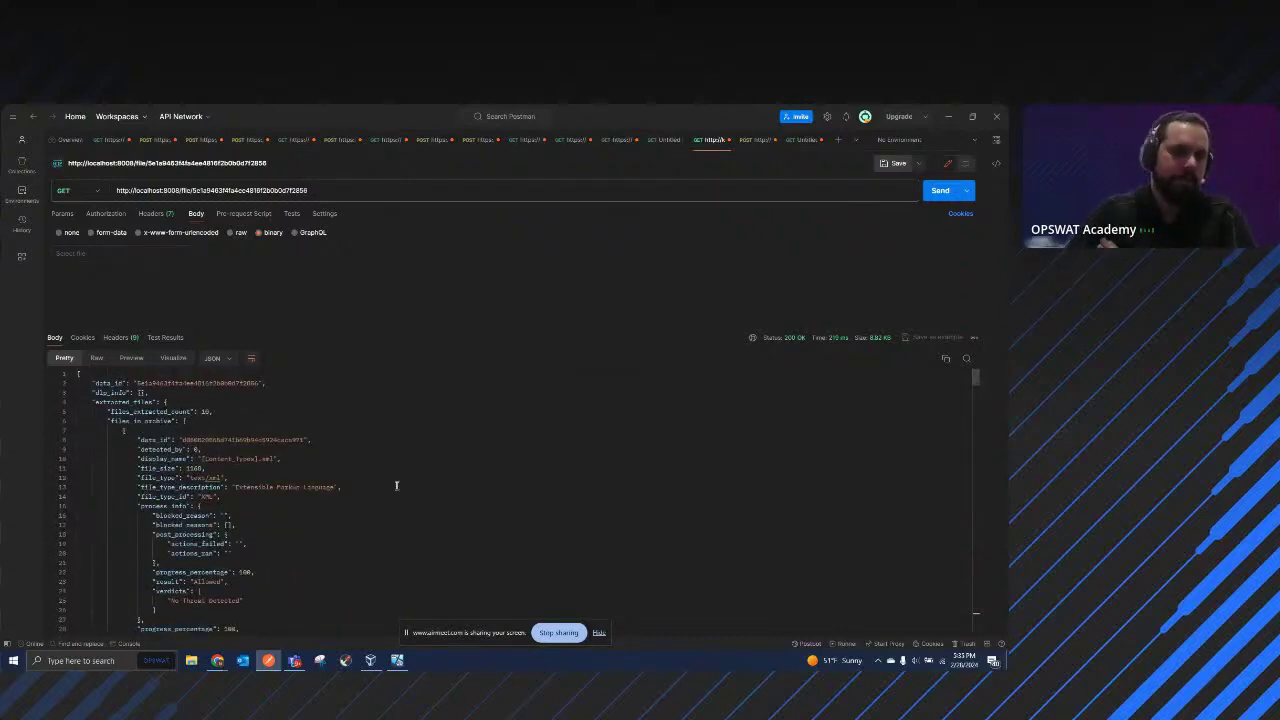
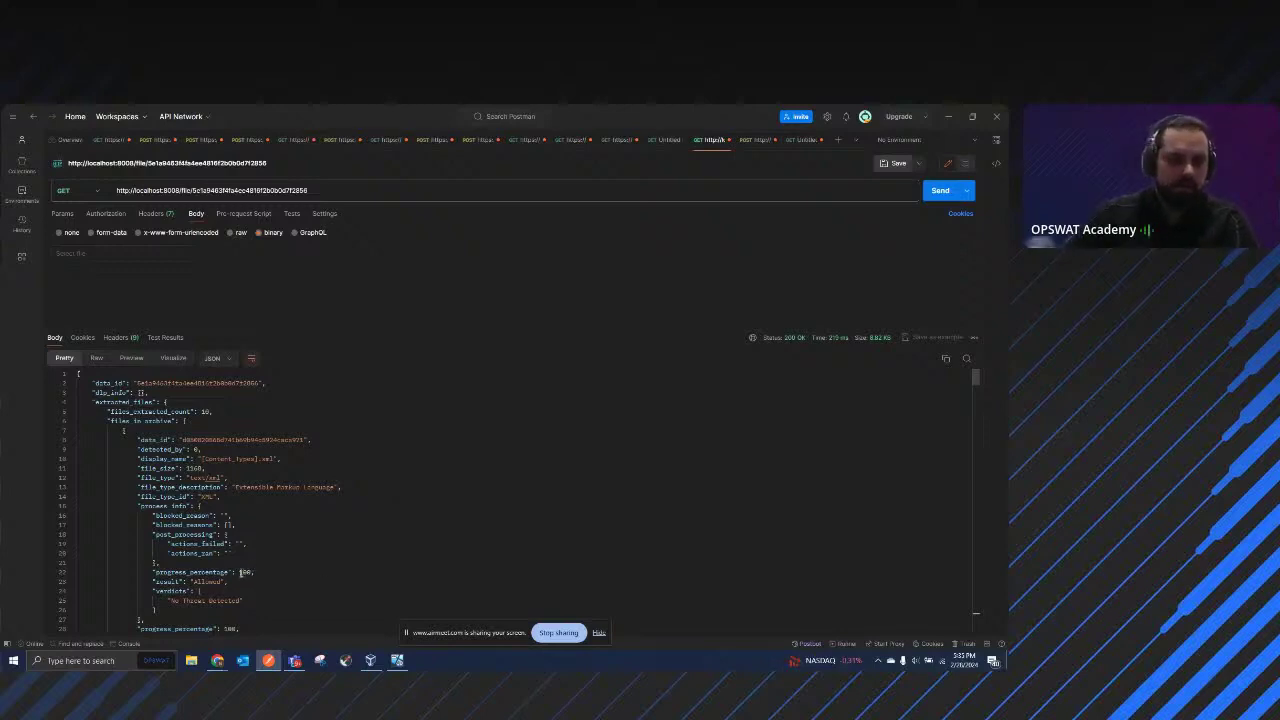
# Step: In Postman, inspect the request URL and the response's progress_percentage value of 100
pyautogui.doubleClick(243, 572)
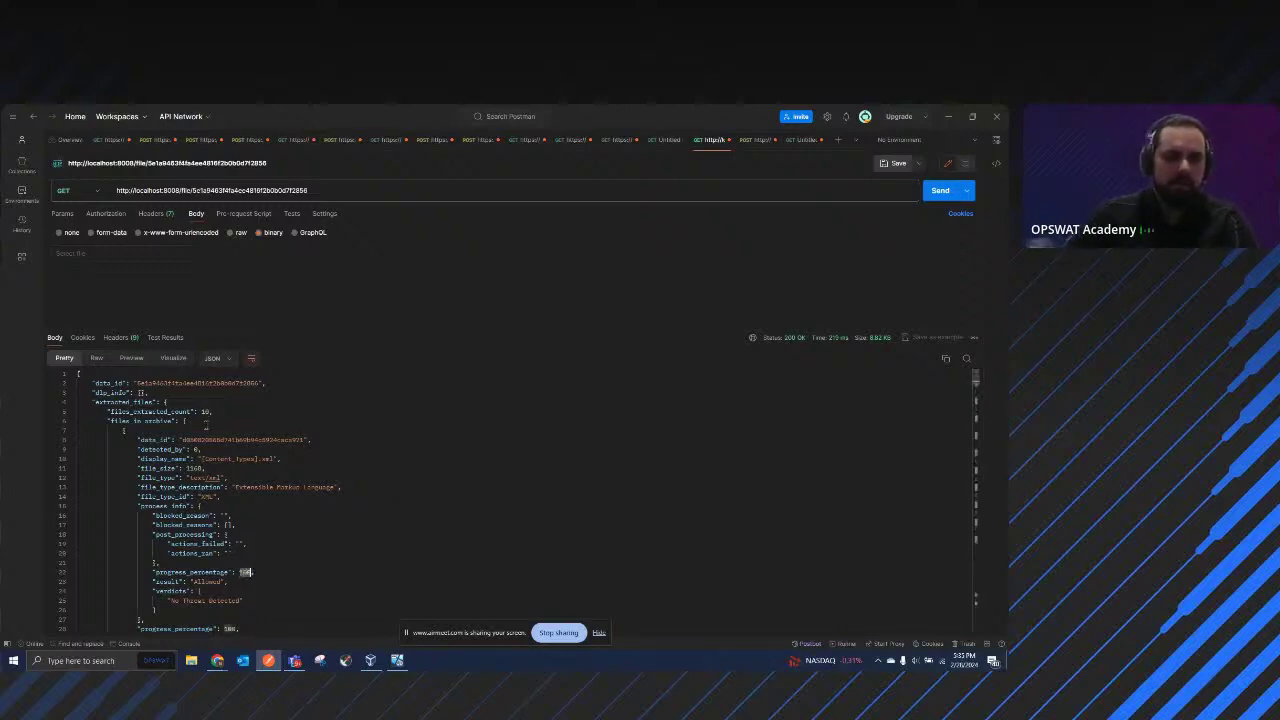
pyautogui.click(320, 186)
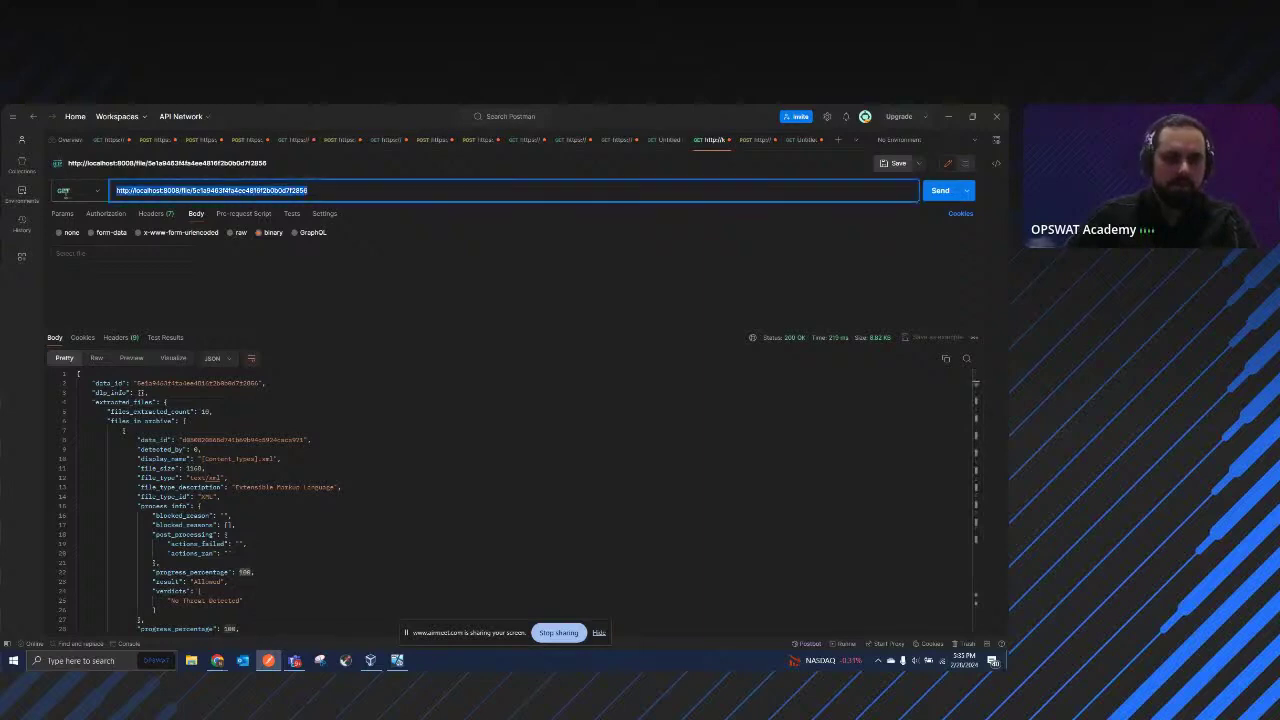
pyautogui.click(337, 186)
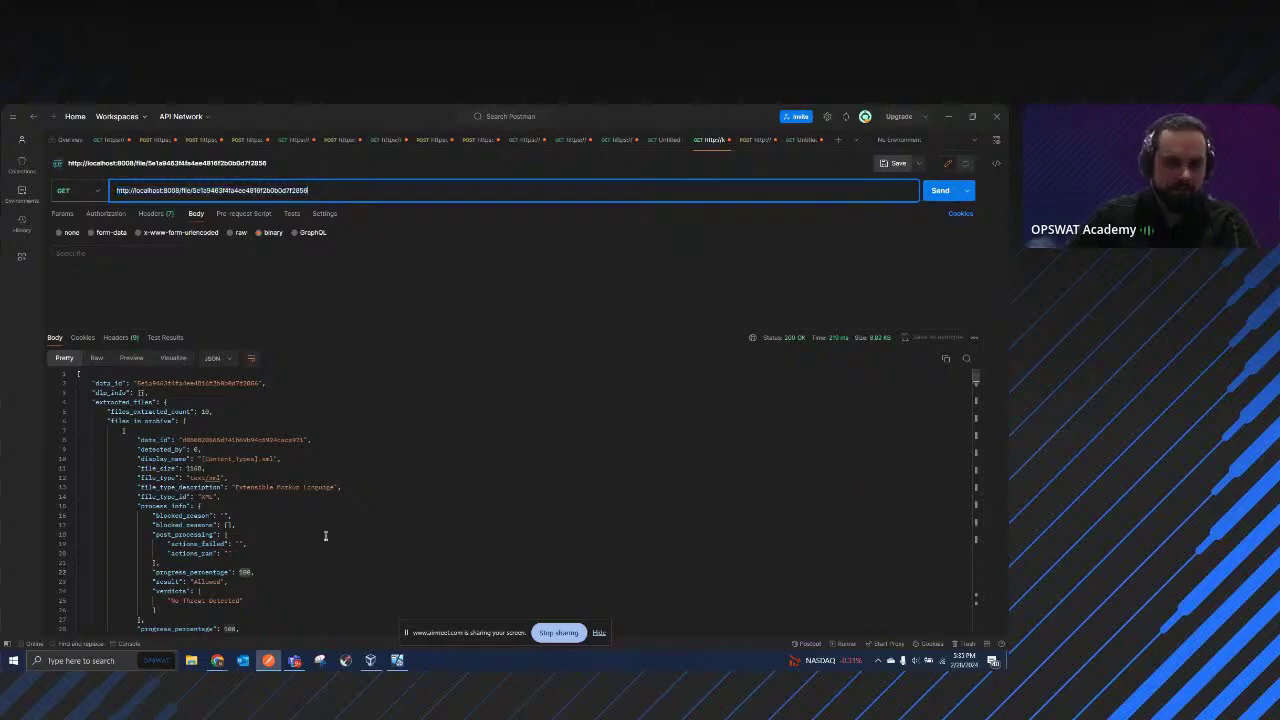
pyautogui.click(253, 571)
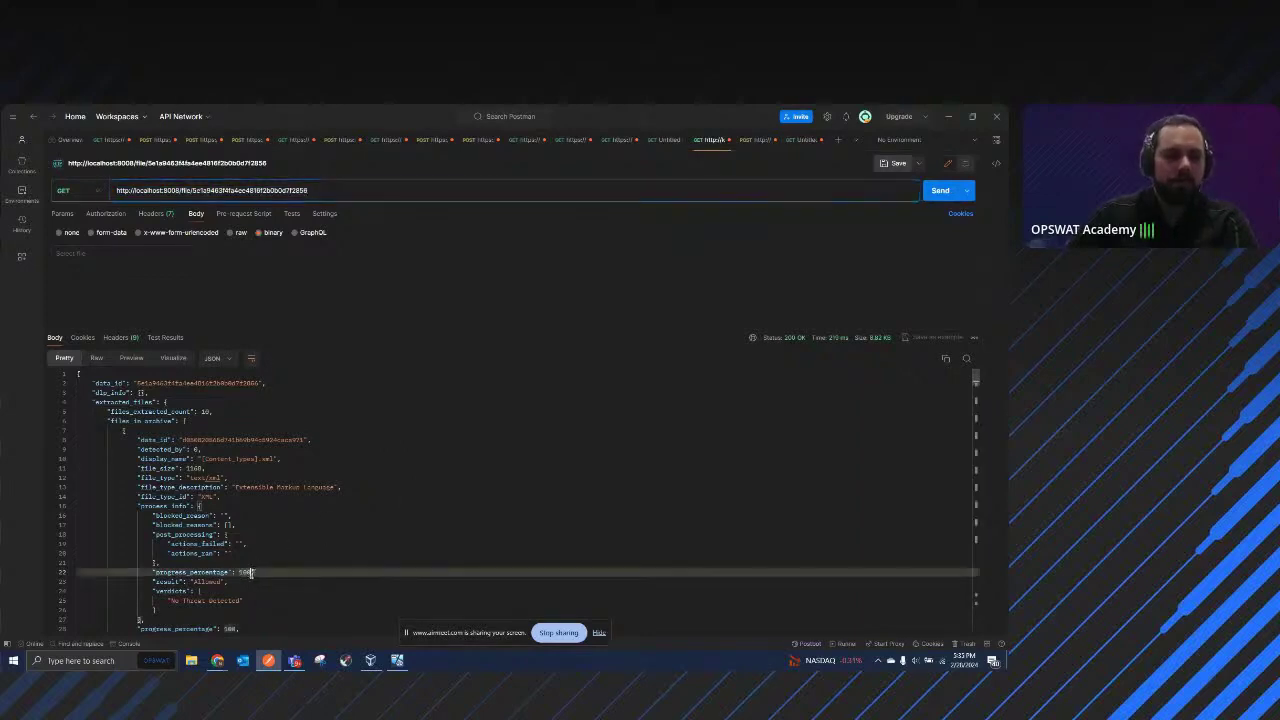
pyautogui.doubleClick(244, 571)
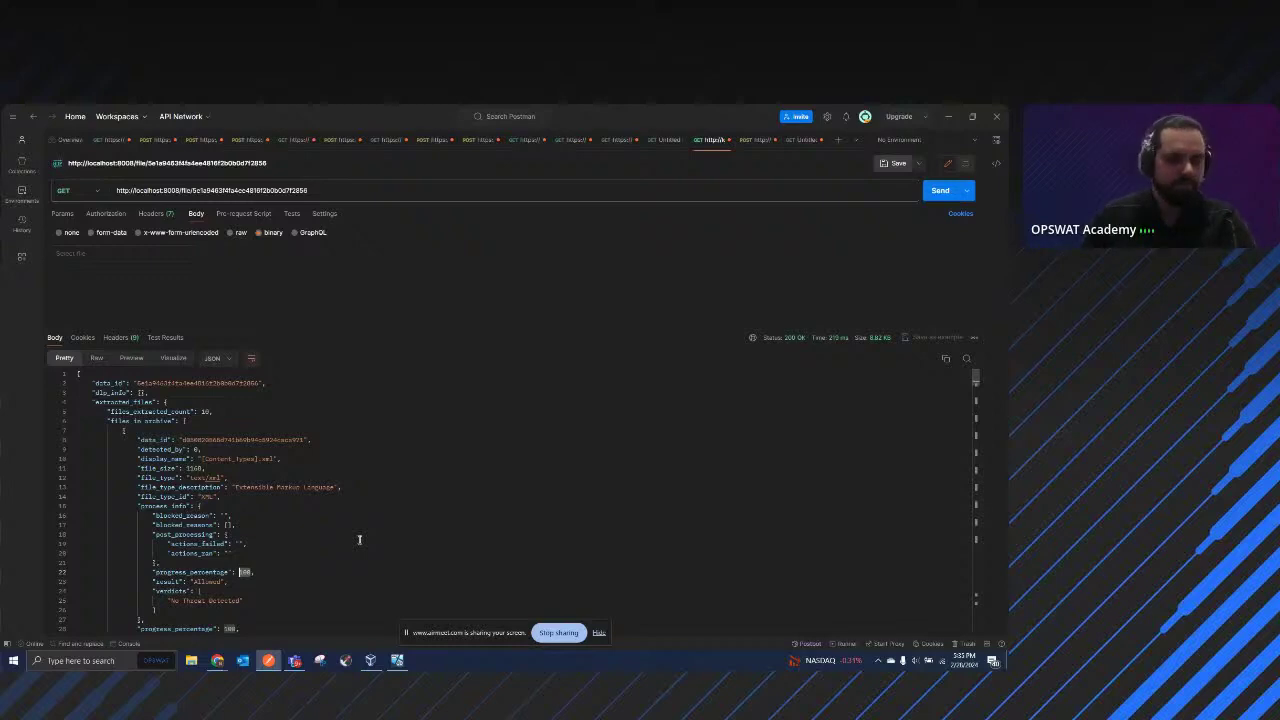
pyautogui.scroll(-2, 359, 540)
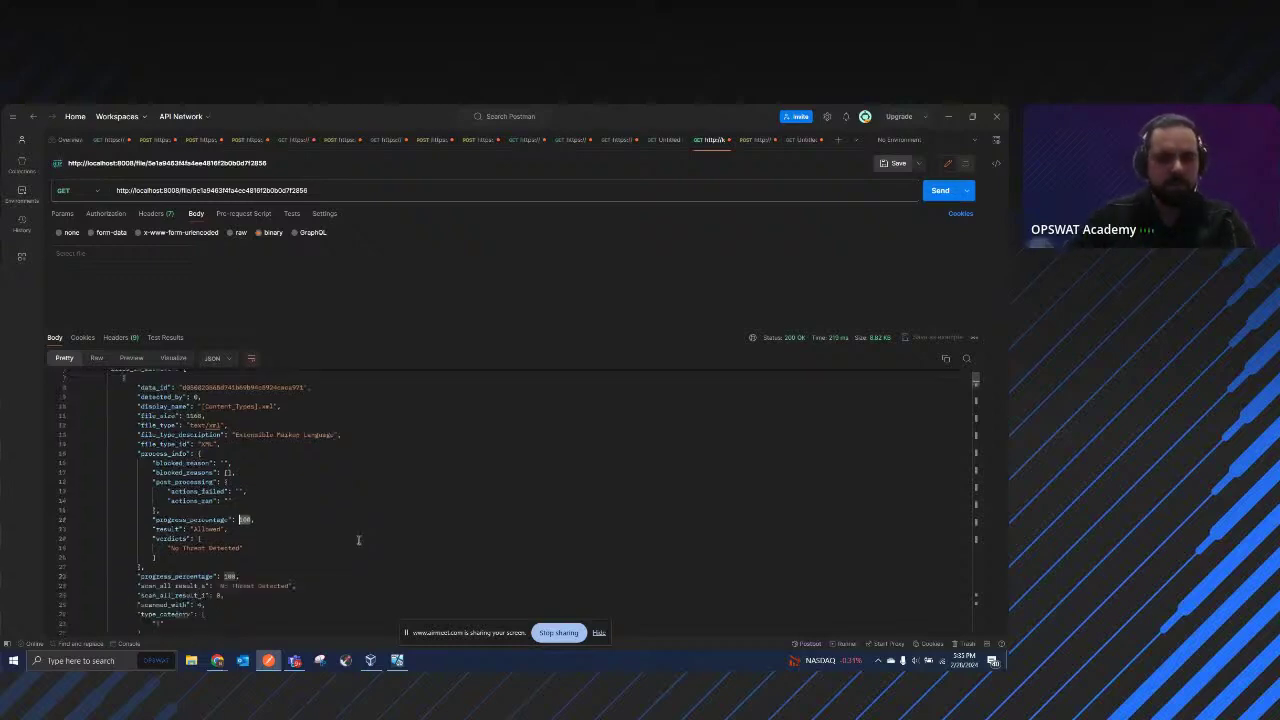
pyautogui.click(236, 576)
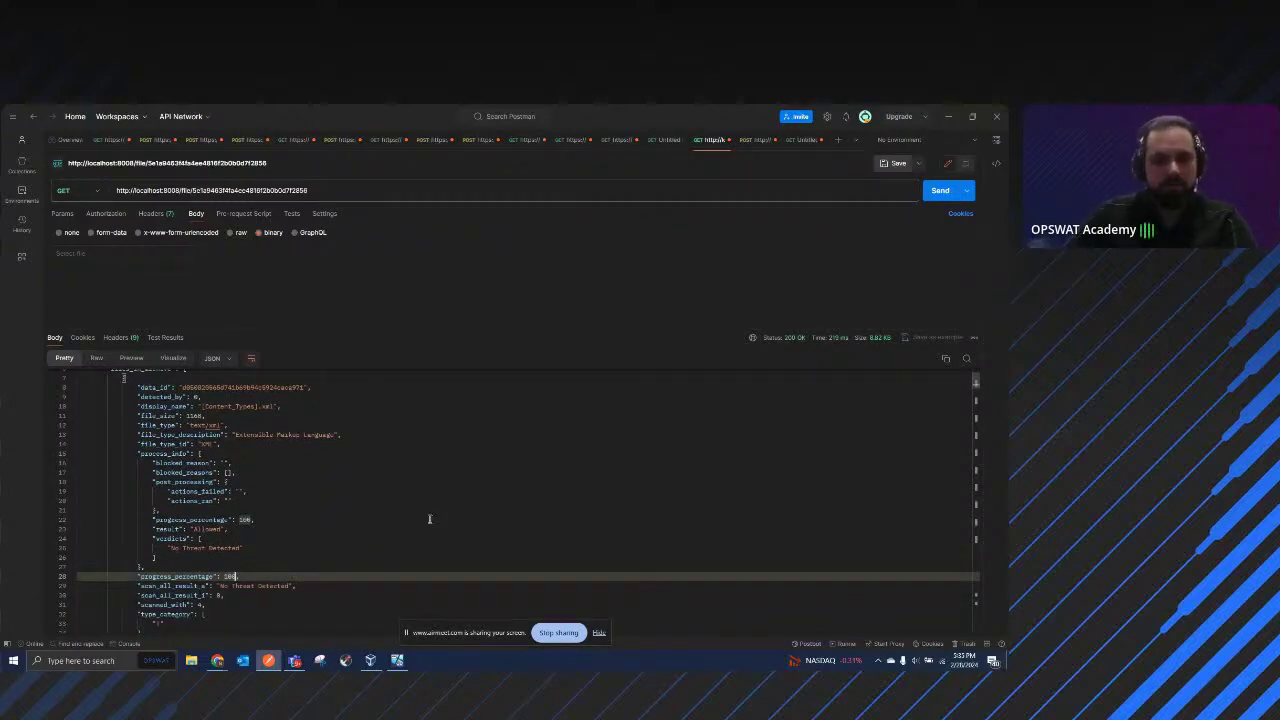
pyautogui.scroll(2, 394, 500)
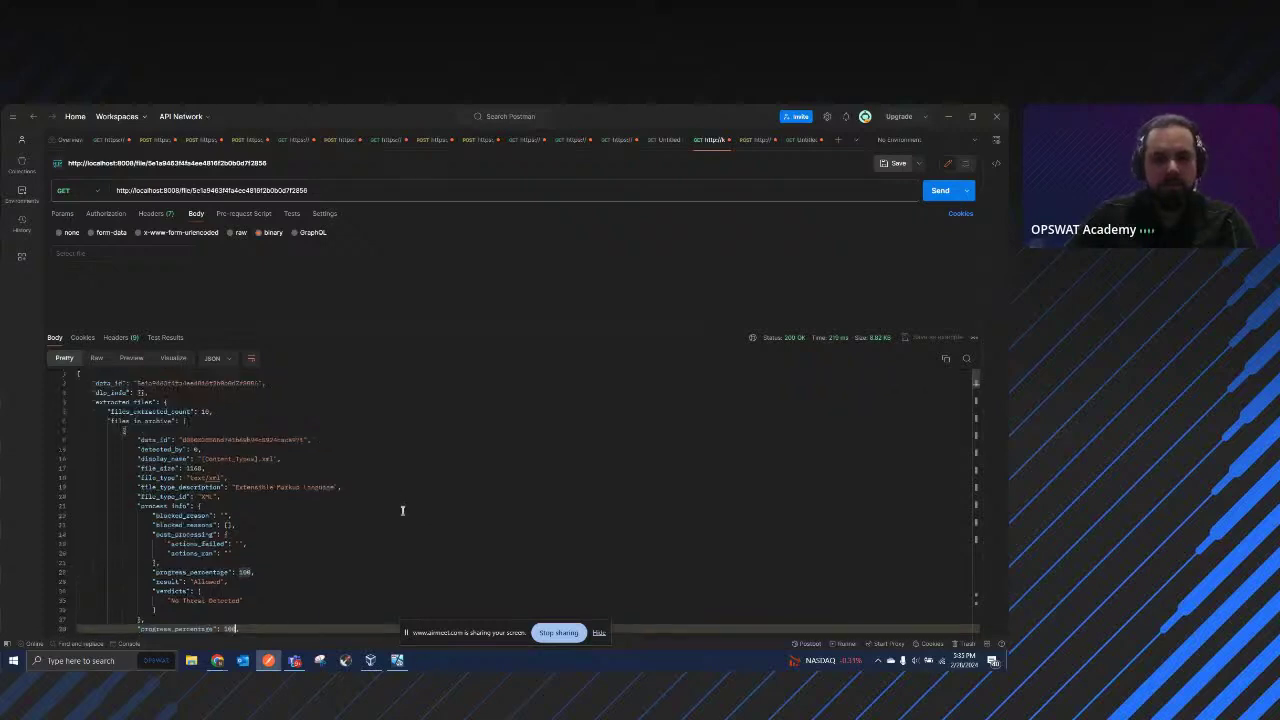
# Step: In the VM, close the expired MetaDefender sign-in page and minimize Edge
pyautogui.click(397, 660)
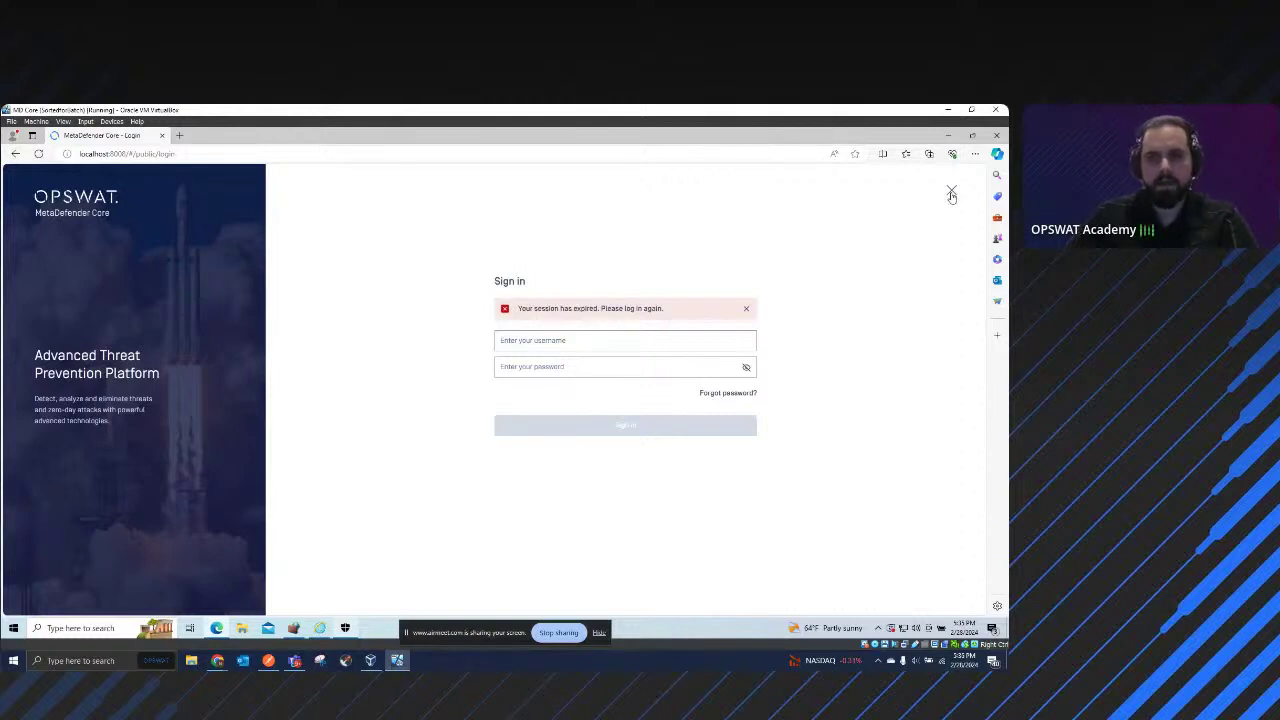
pyautogui.click(951, 193)
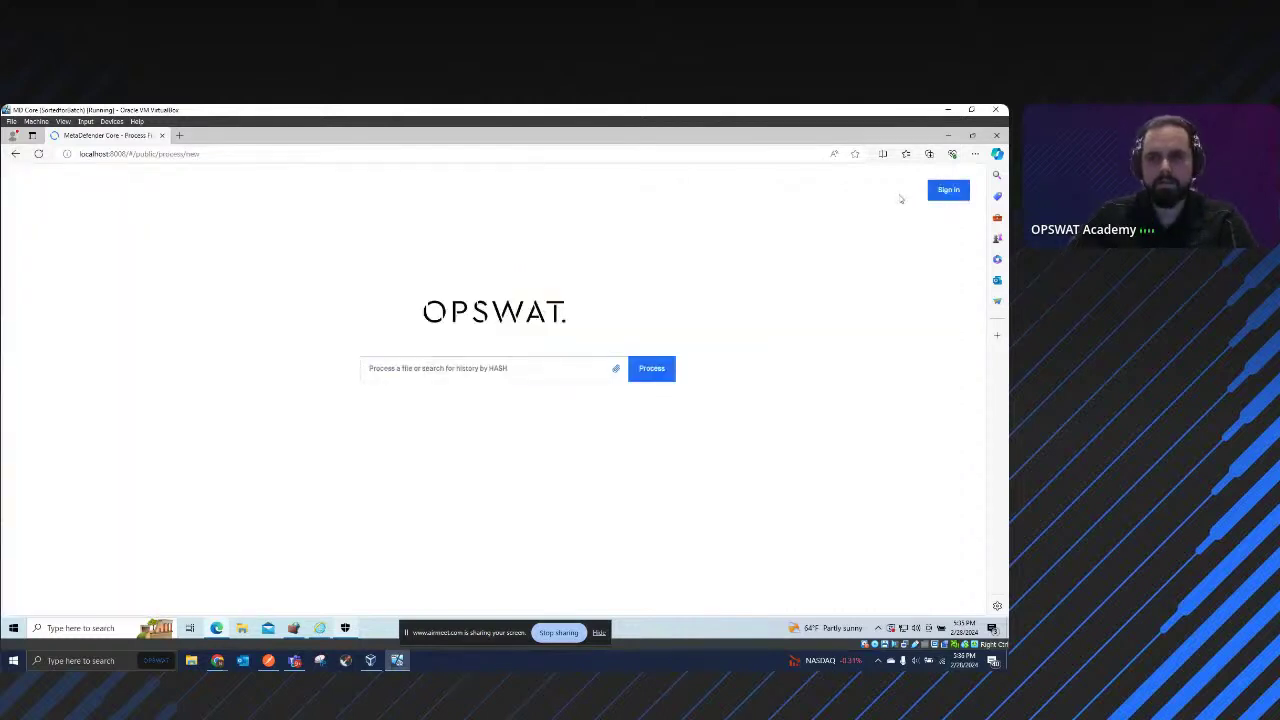
pyautogui.click(948, 138)
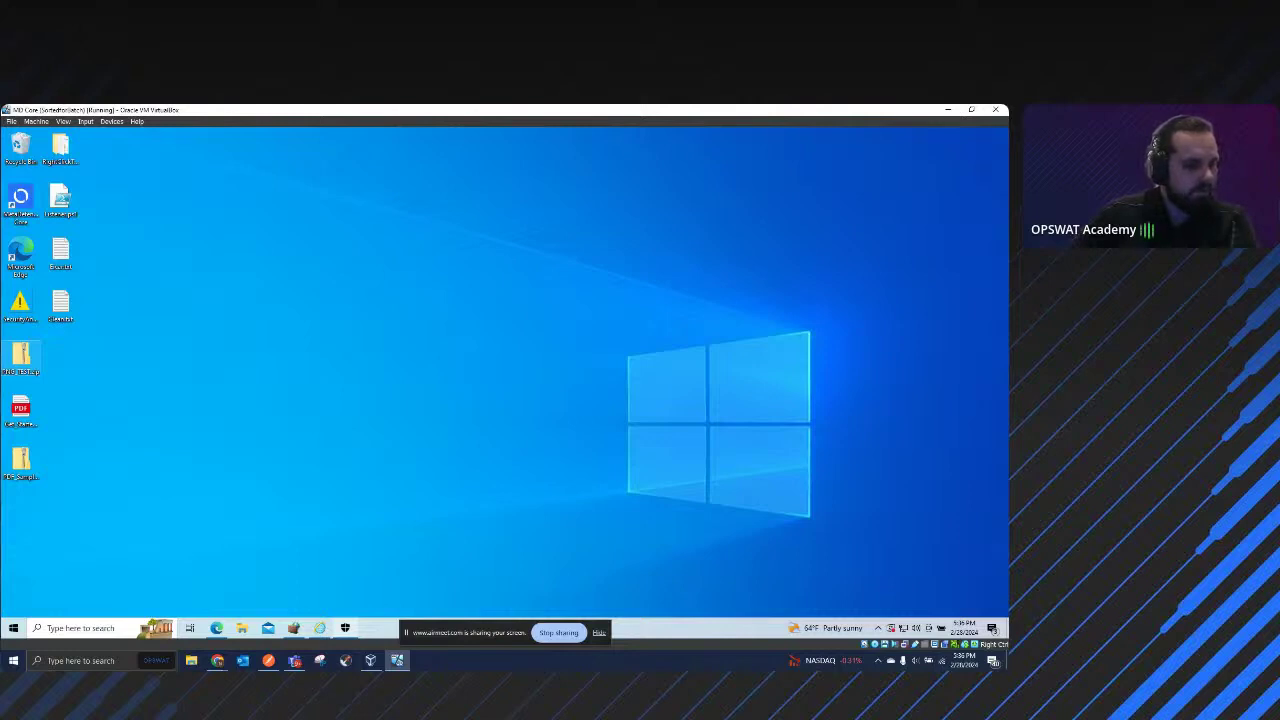
pyautogui.hotkey('alt', 'Tab')
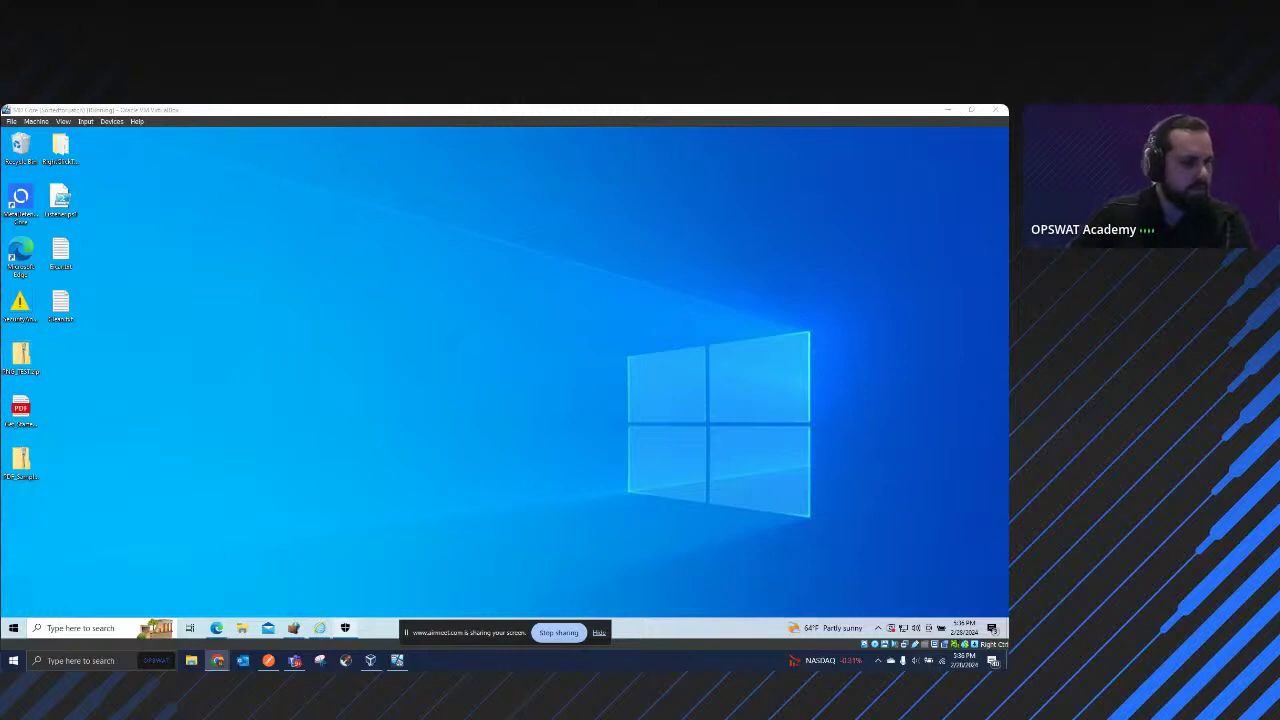
pyautogui.click(529, 389)
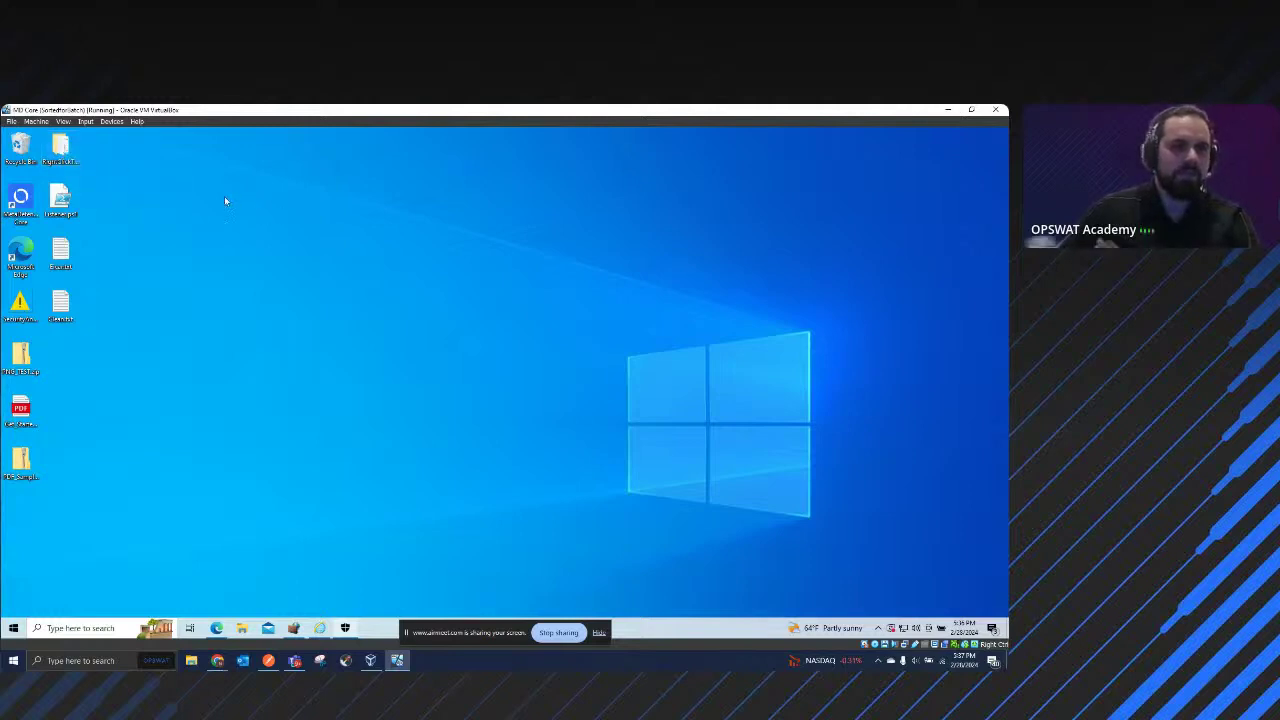
# Step: Open the RightClickToScan folder, check Eicar.txt's scan options, then bring up RightClickToScan.bat's context menu
pyautogui.doubleClick(60, 148)
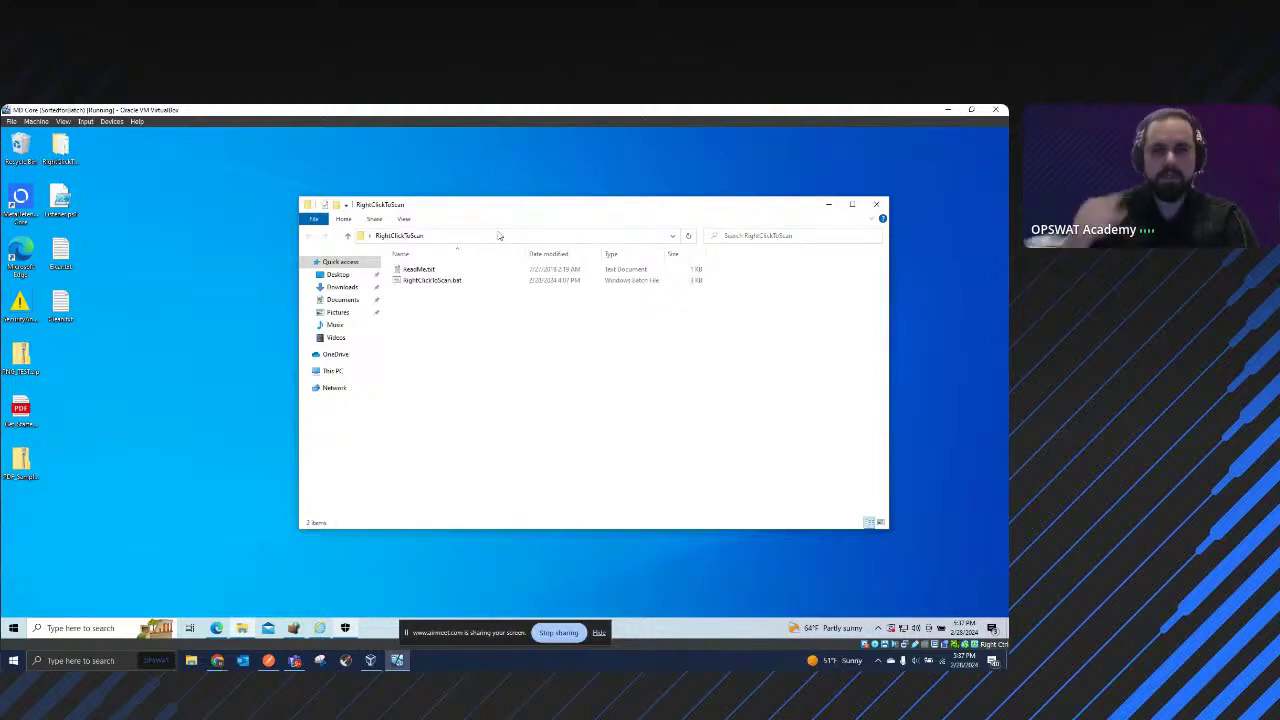
pyautogui.rightClick(128, 309)
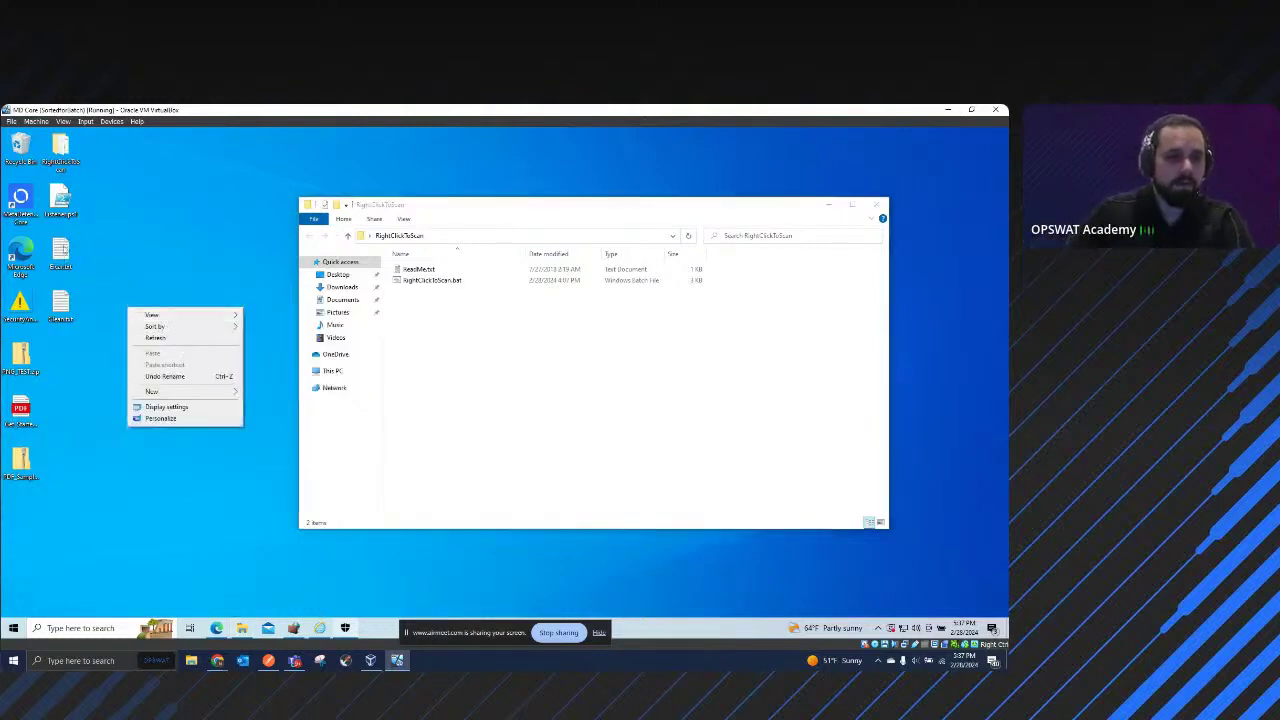
pyautogui.rightClick(65, 256)
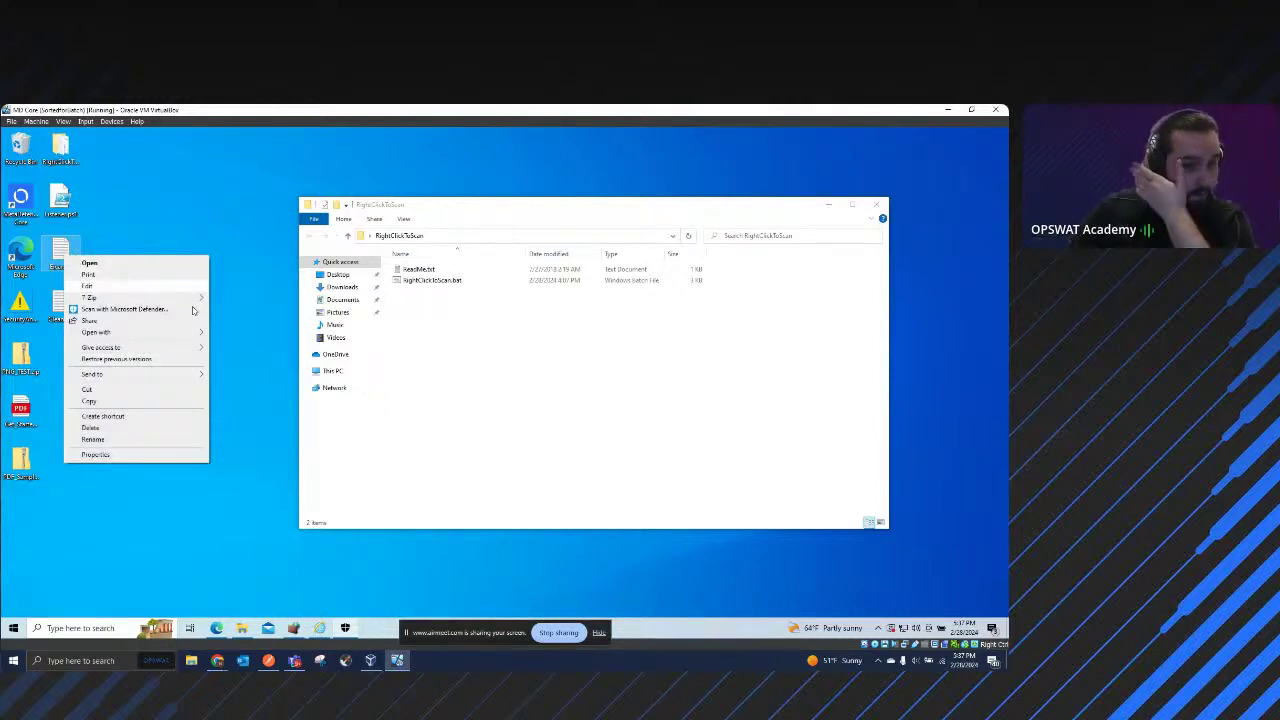
pyautogui.moveTo(134, 300)
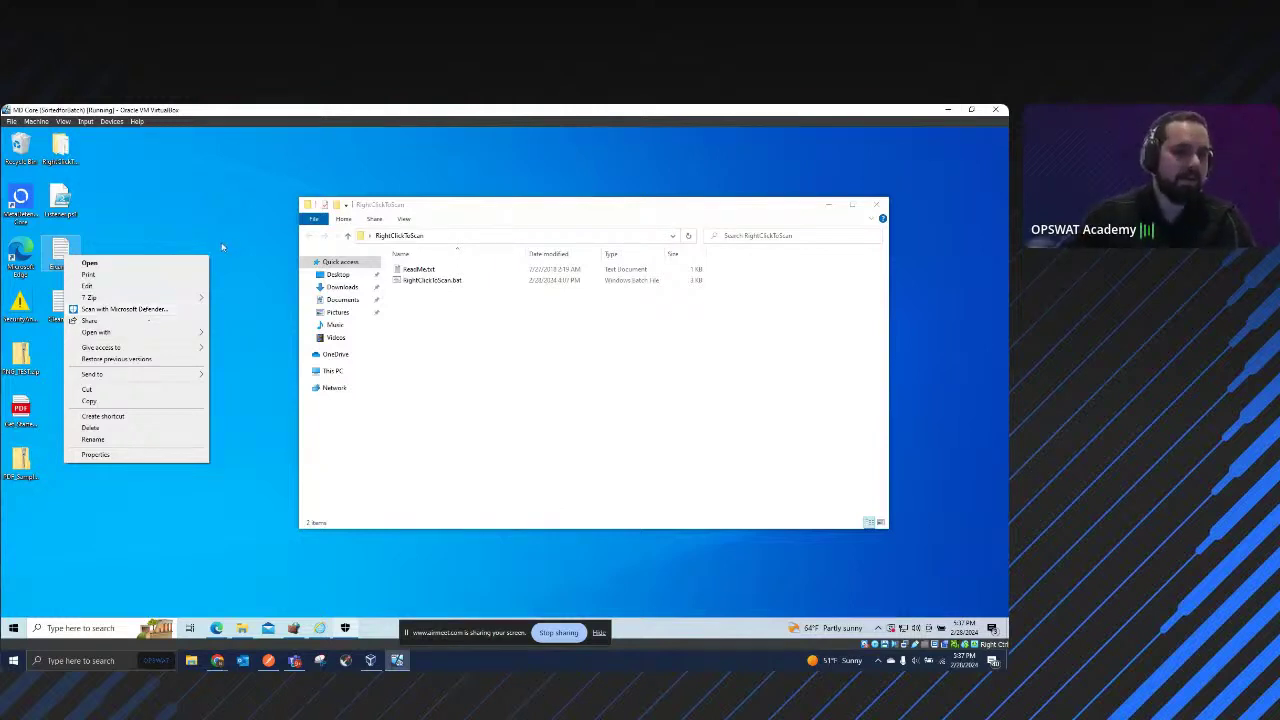
pyautogui.click(170, 213)
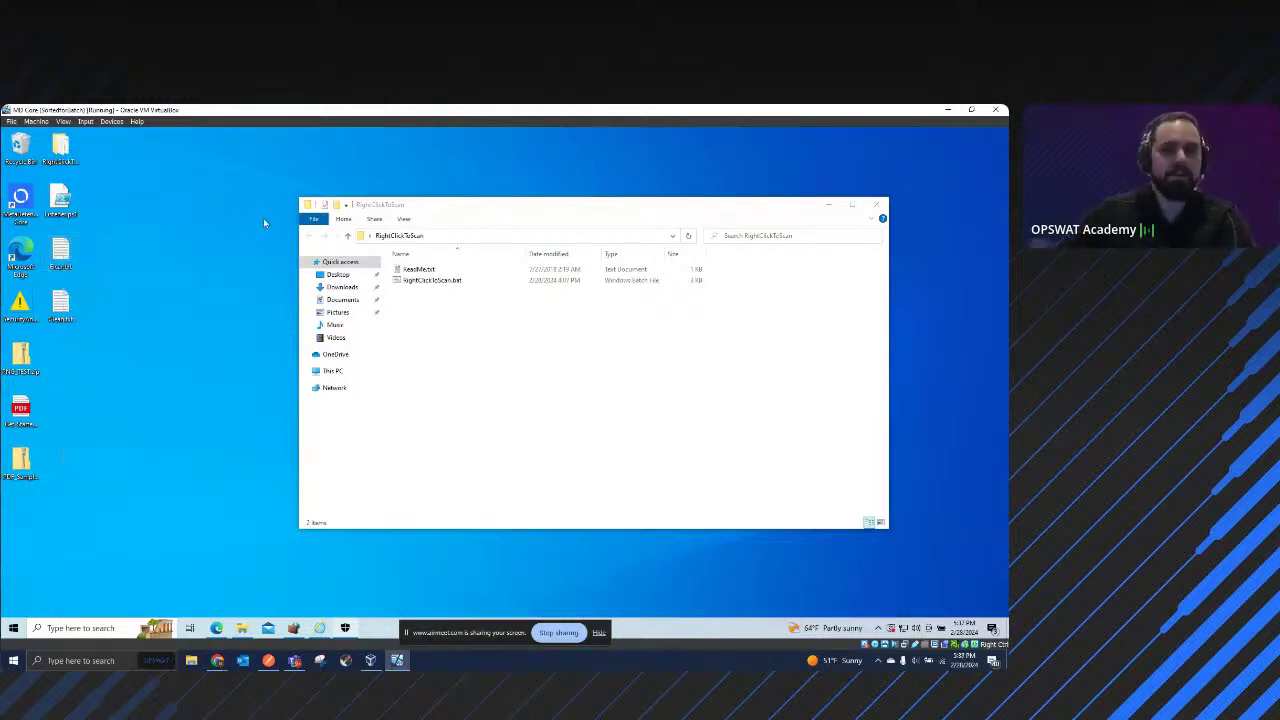
pyautogui.rightClick(439, 281)
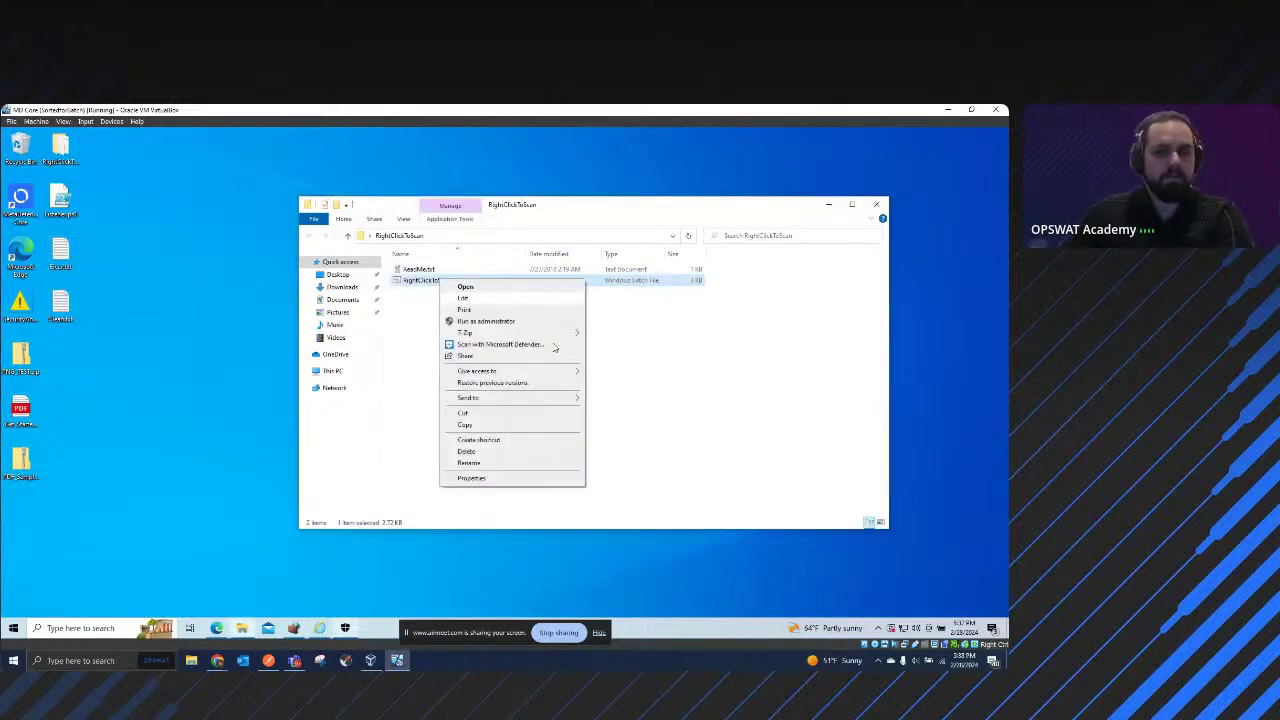
# Step: Open RightClickToScan.bat in Notepad, read through its ScanToCore.ps1 lines, and close it unchanged
pyautogui.click(484, 300)
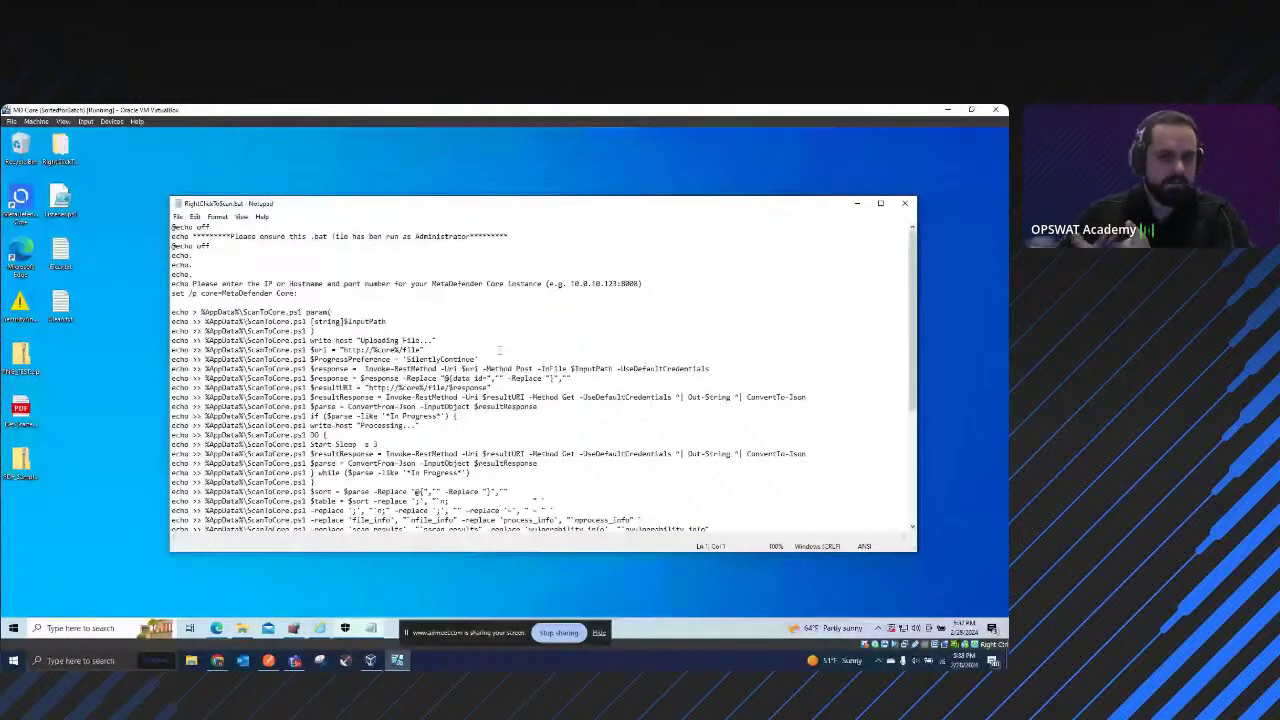
pyautogui.scroll(-3, 499, 350)
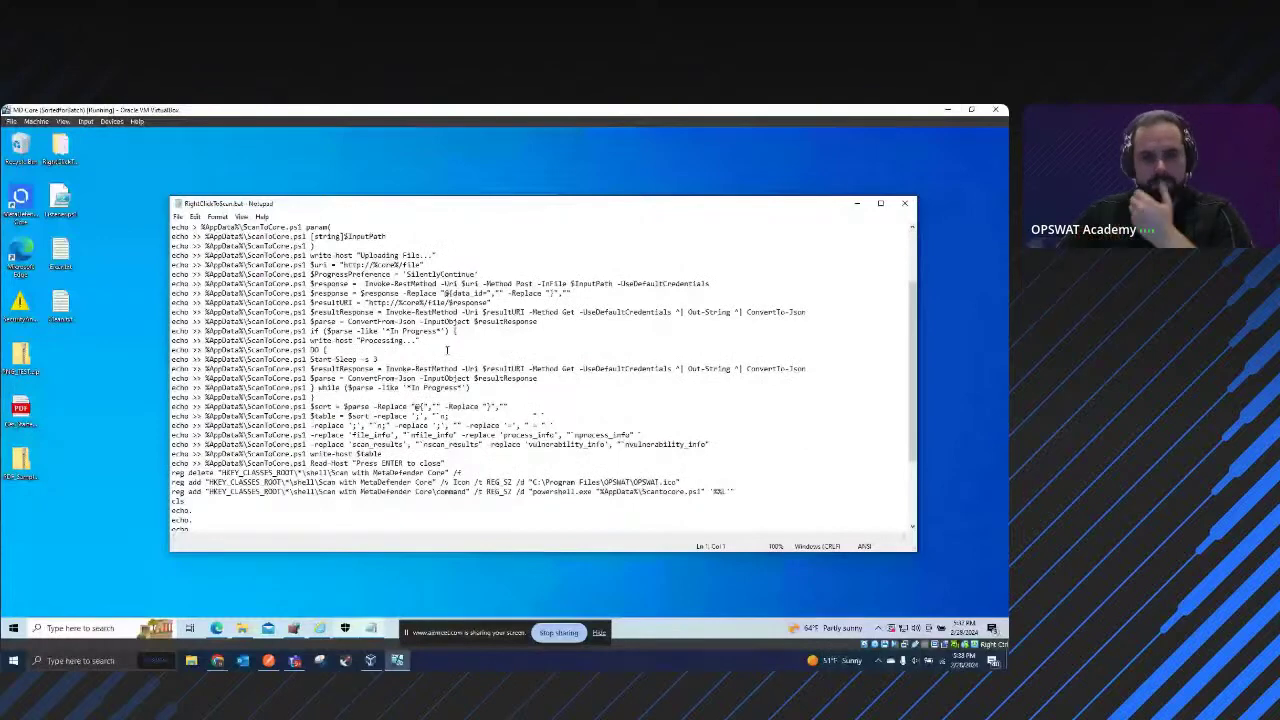
pyautogui.scroll(2, 447, 349)
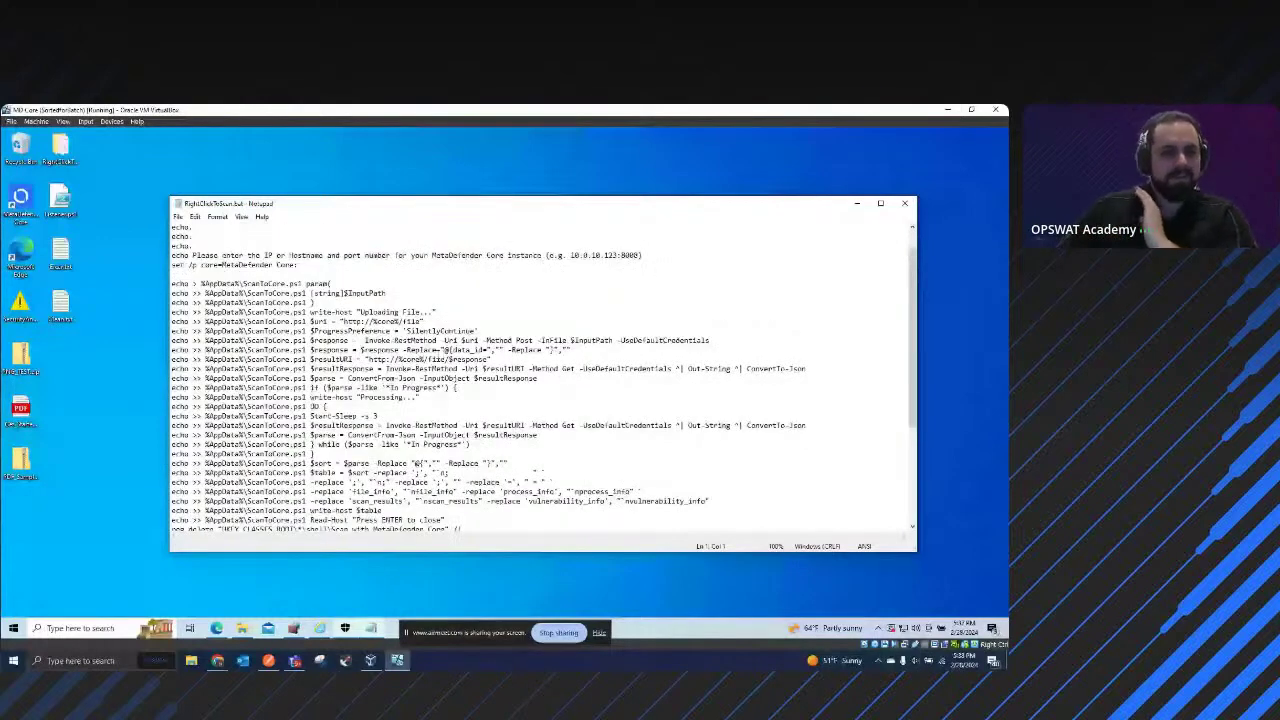
pyautogui.scroll(-1, 545, 380)
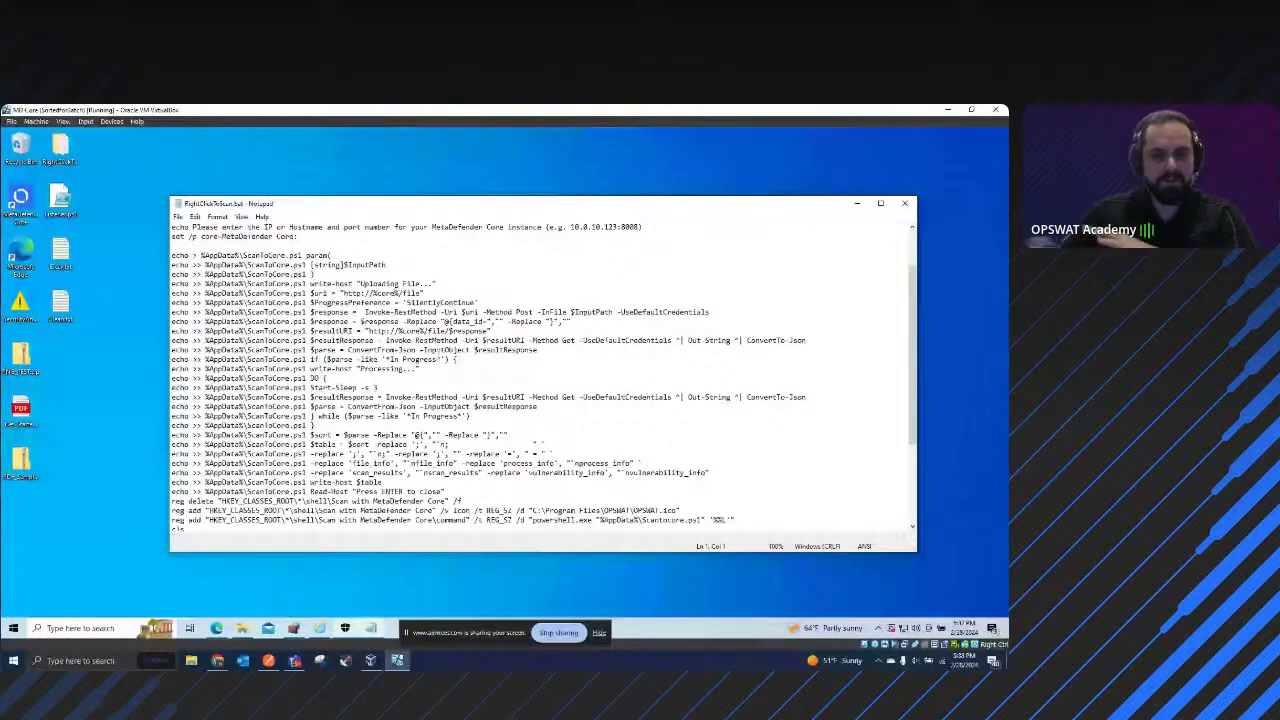
pyautogui.scroll(-1, 438, 355)
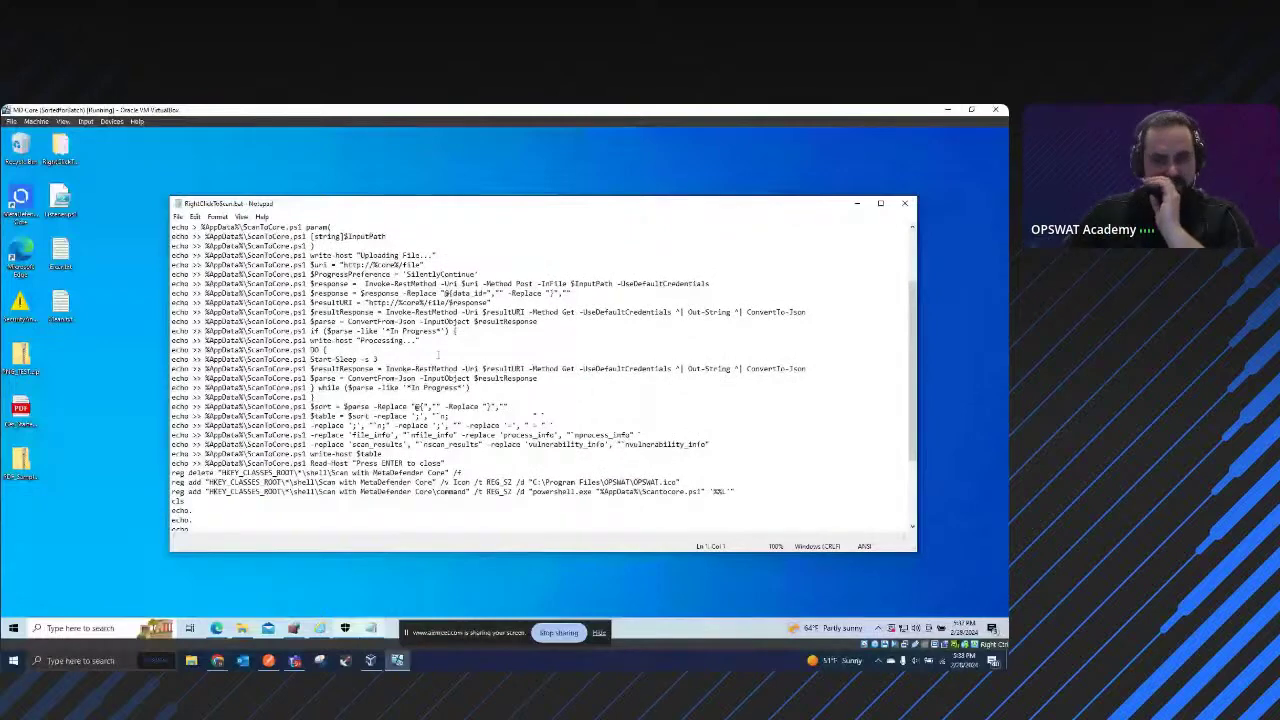
pyautogui.scroll(1, 466, 359)
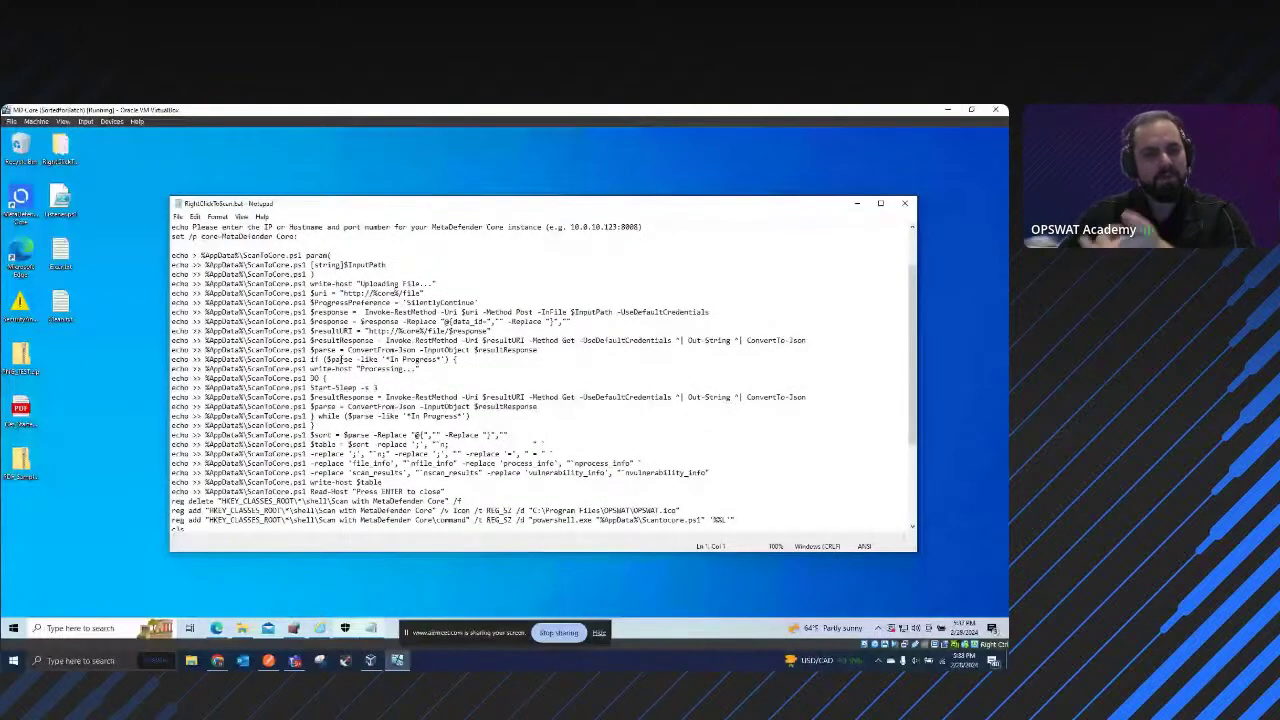
pyautogui.scroll(-1, 378, 368)
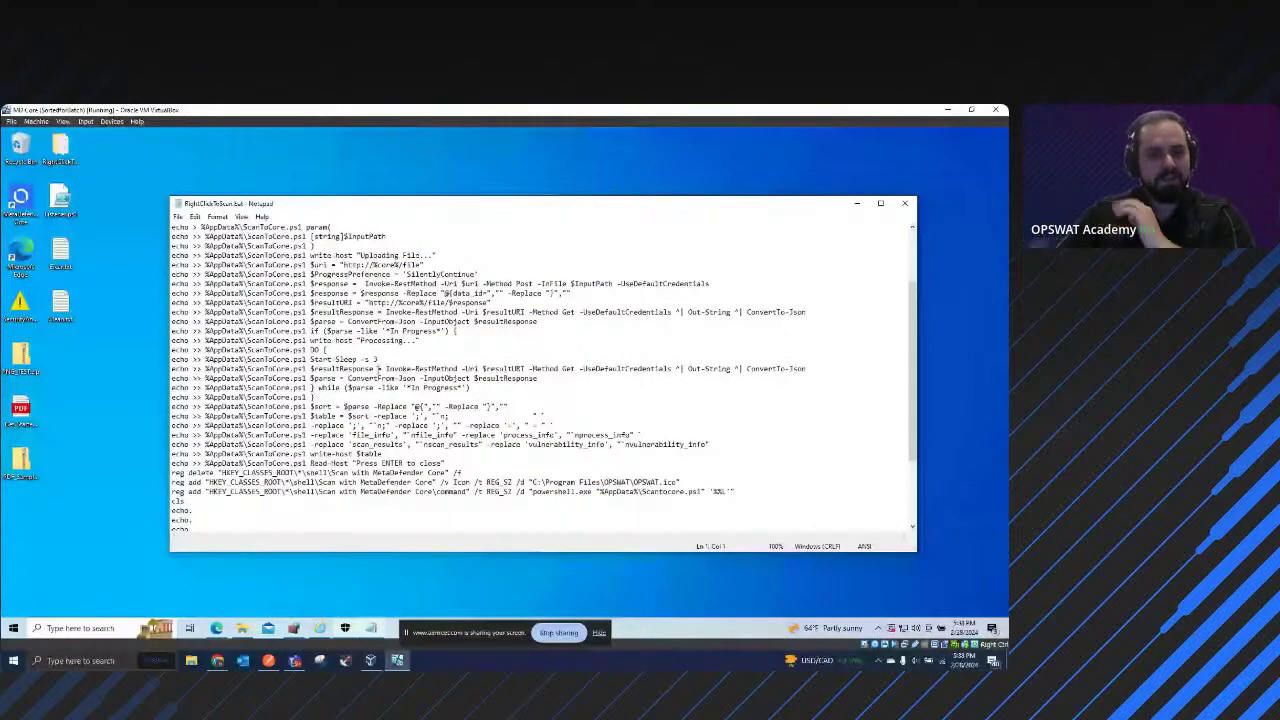
pyautogui.scroll(2, 280, 335)
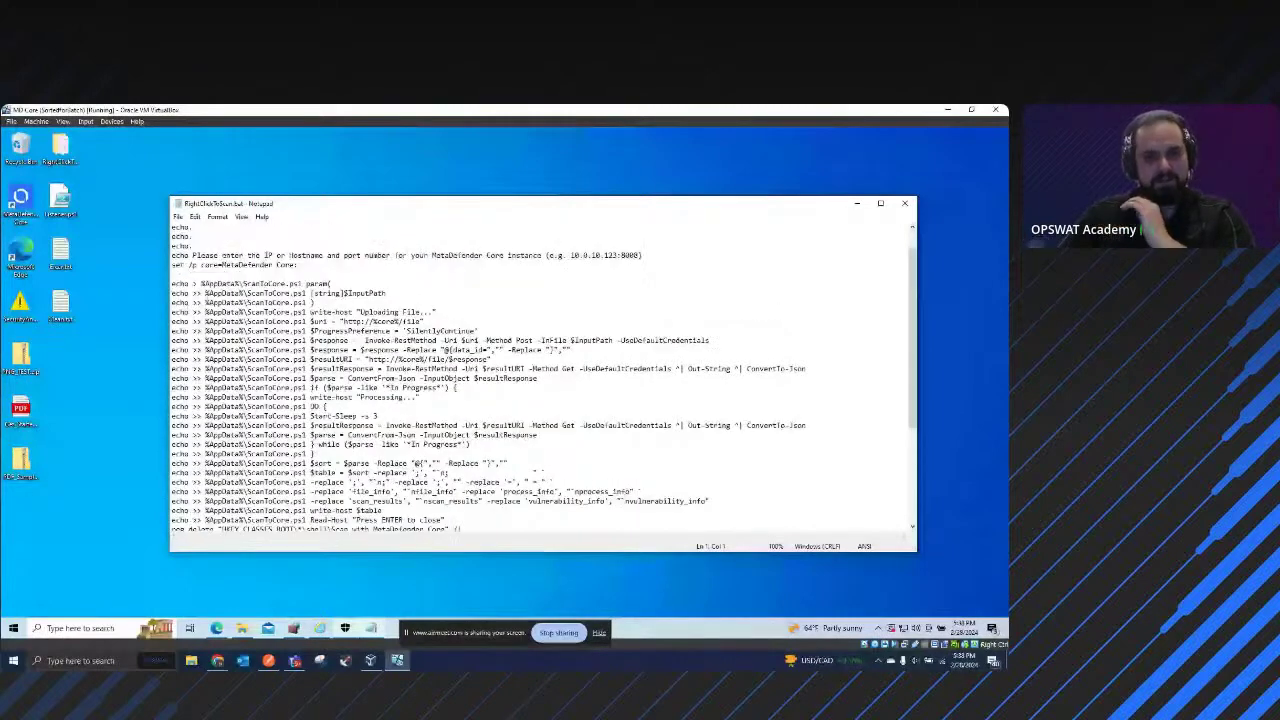
pyautogui.moveTo(171, 283); pyautogui.dragTo(405, 425)
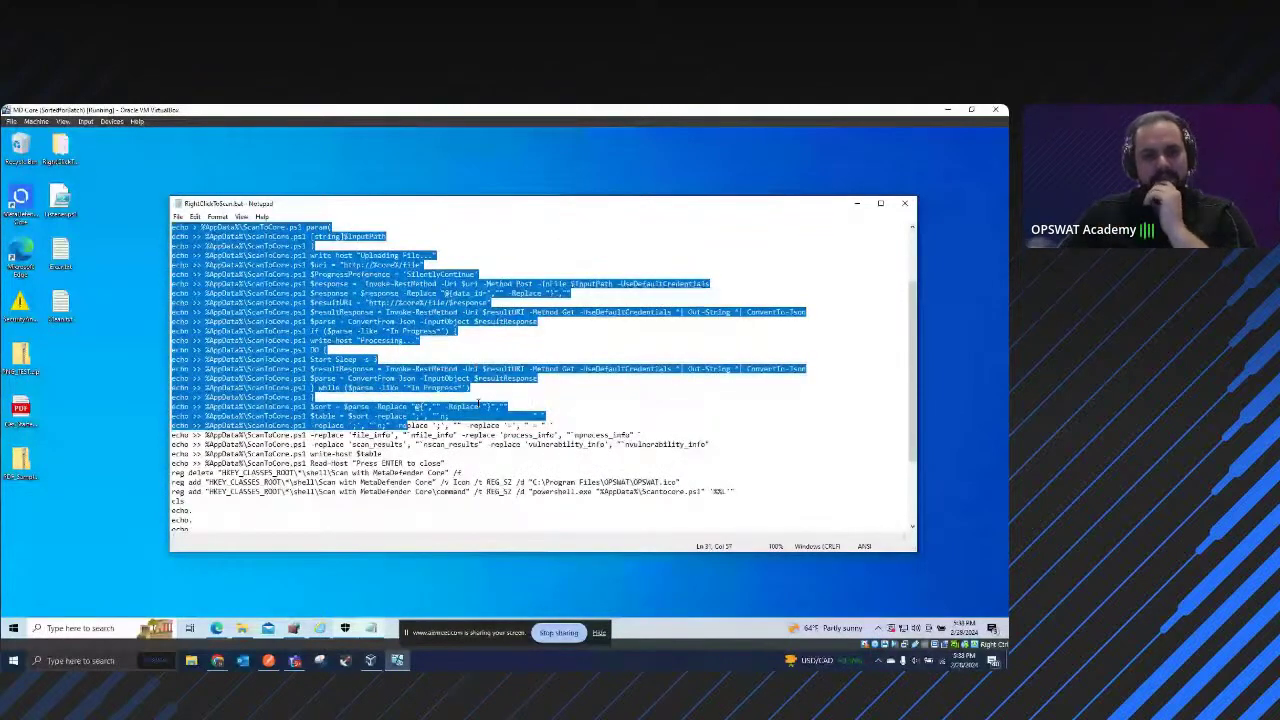
pyautogui.scroll(-2, 478, 402)
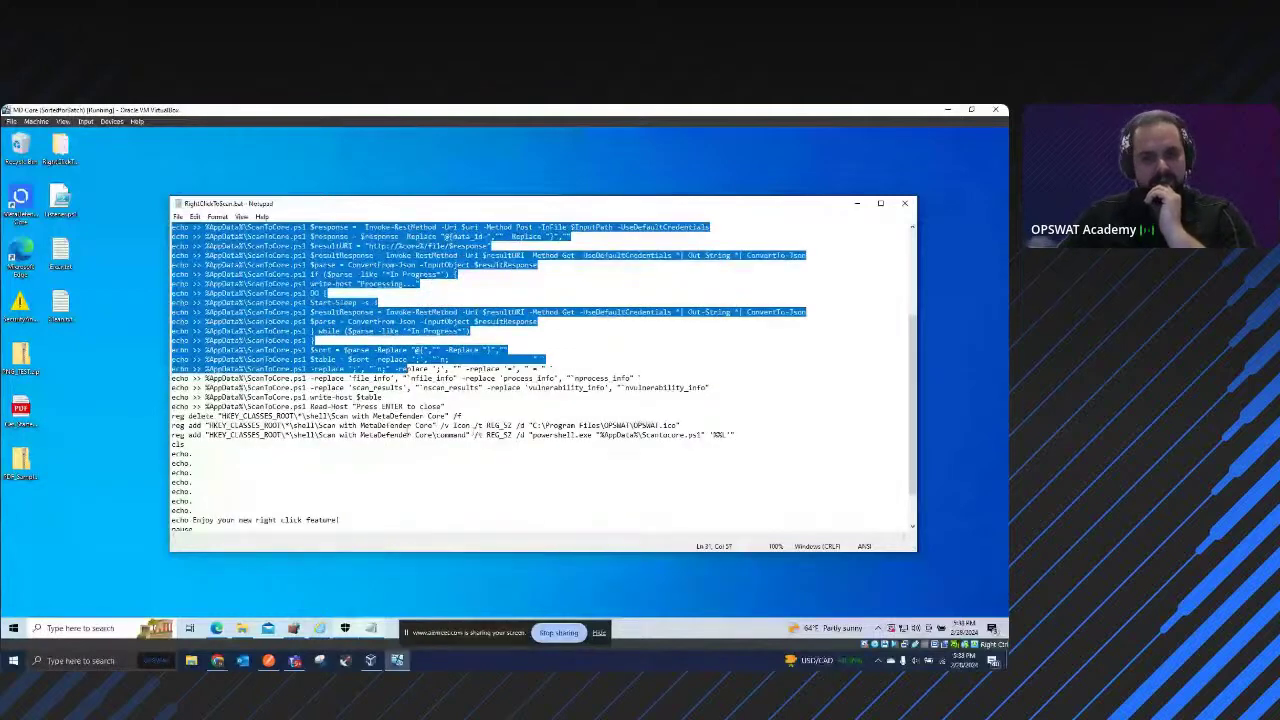
pyautogui.scroll(-2, 400, 434)
pyautogui.scroll(4, 391, 444)
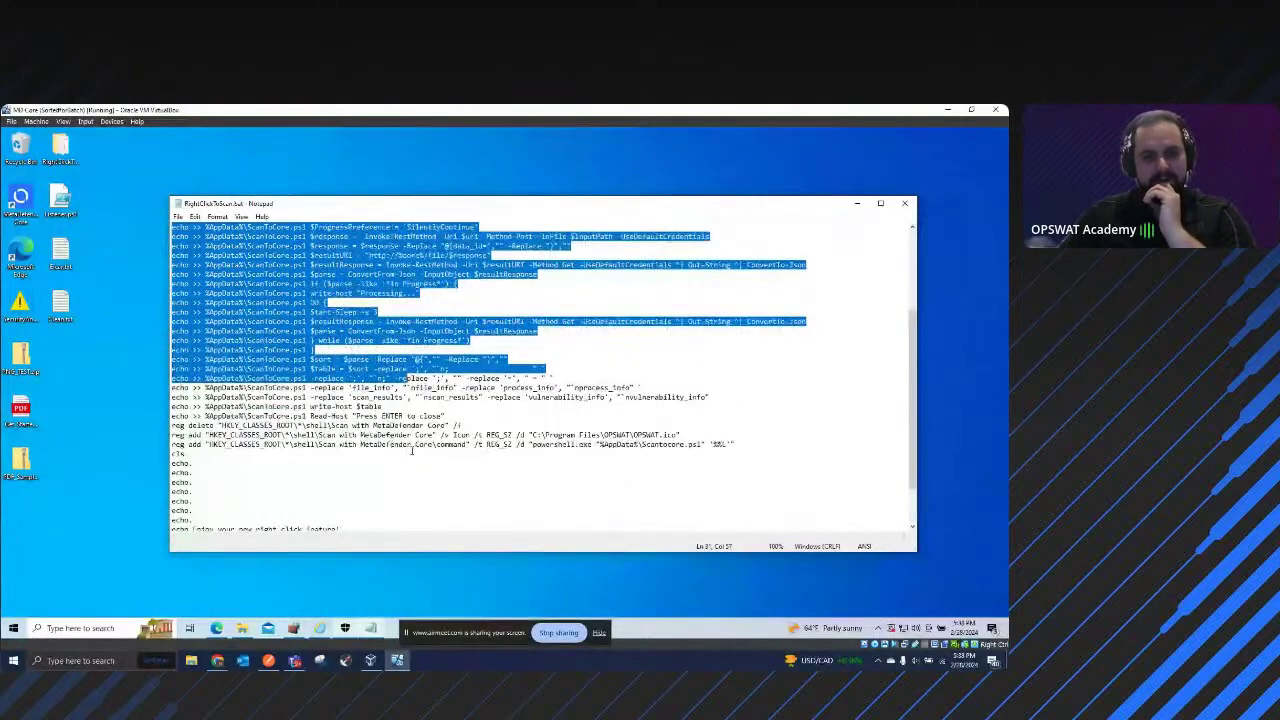
pyautogui.click(479, 444)
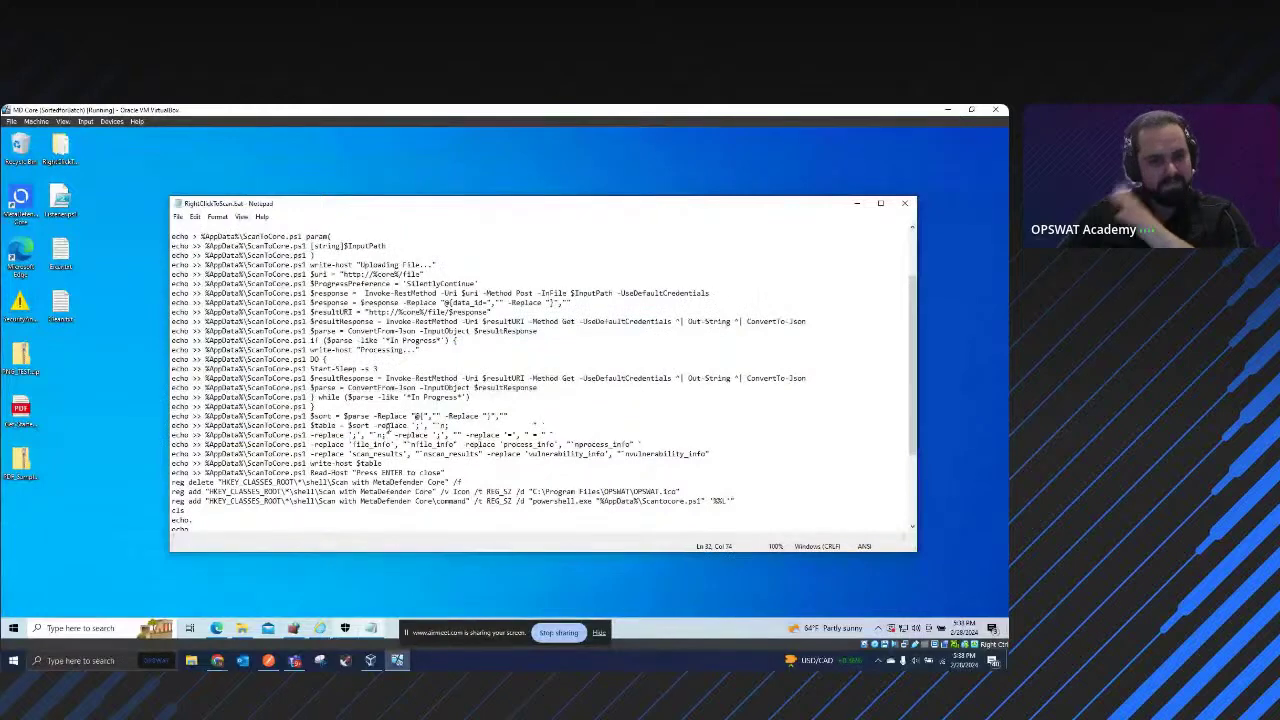
pyautogui.scroll(2, 388, 426)
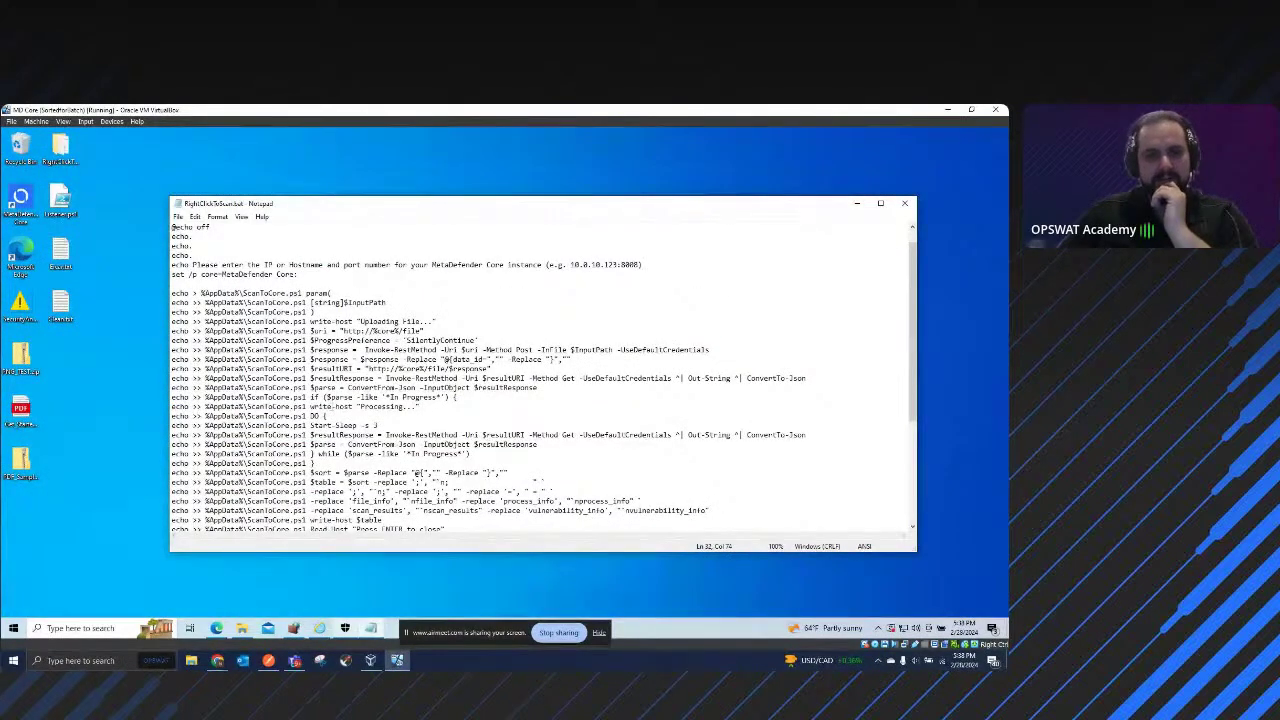
pyautogui.scroll(-1, 543, 379)
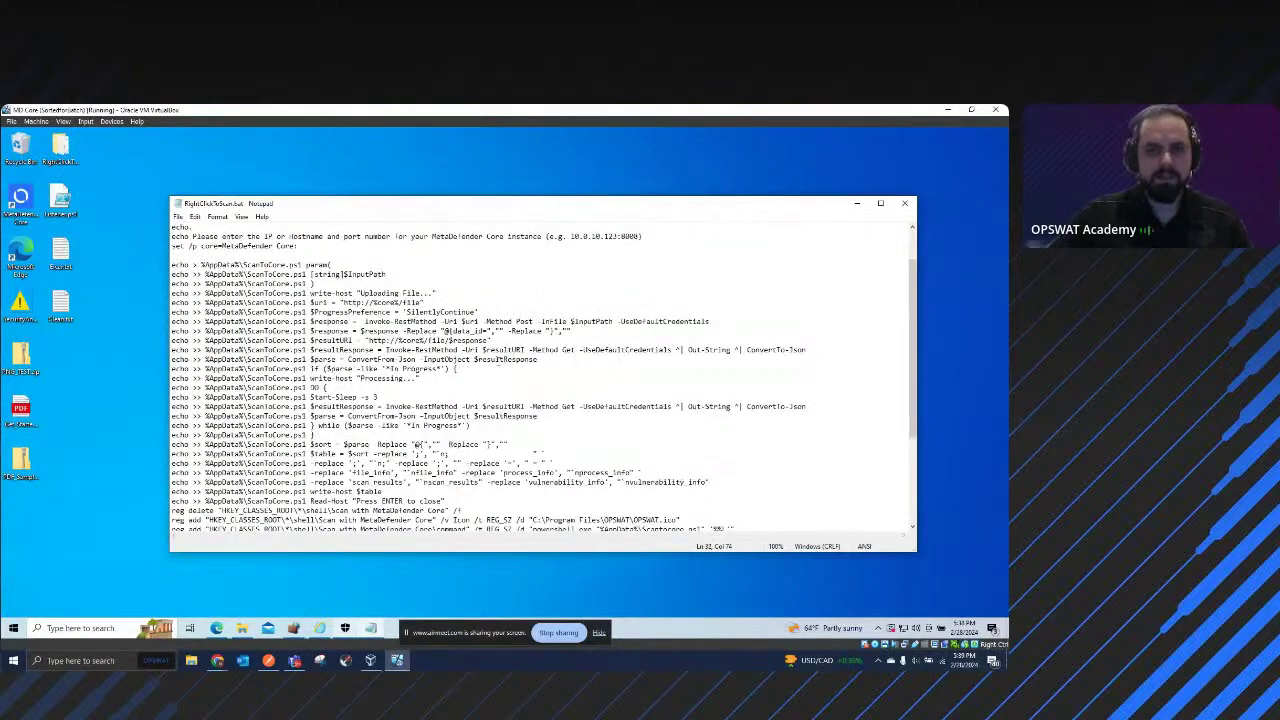
pyautogui.scroll(-2, 503, 360)
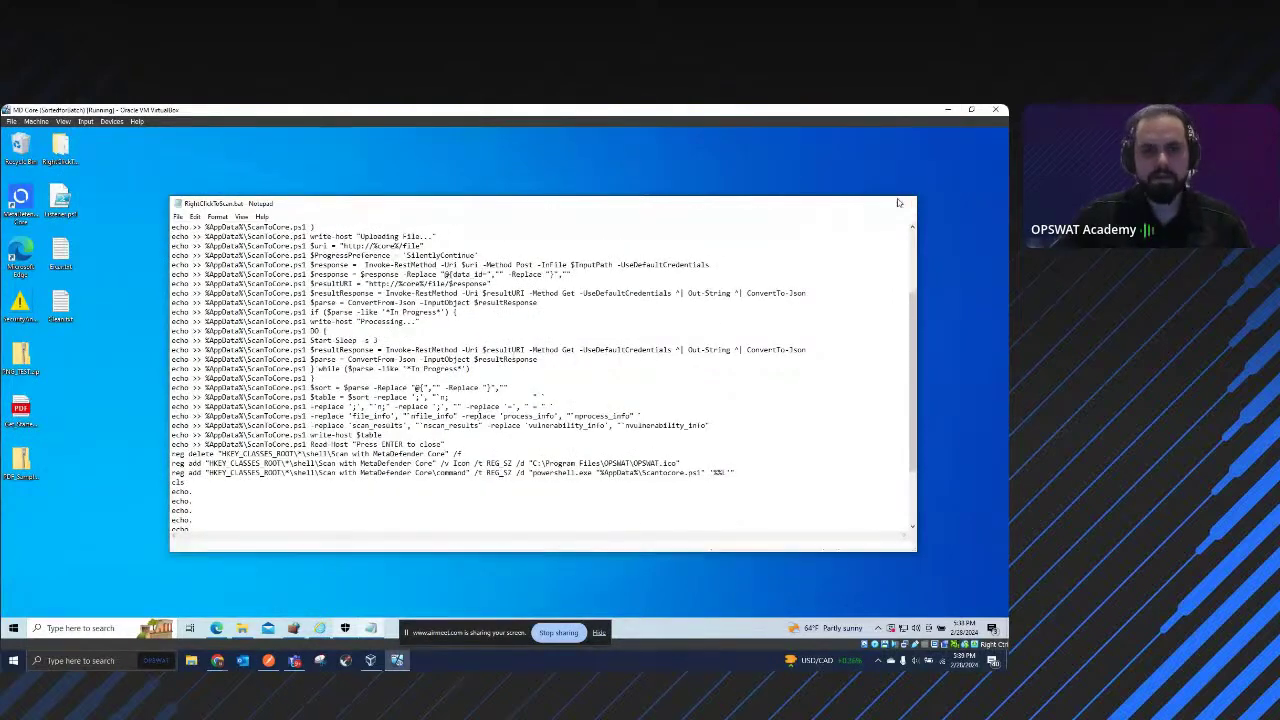
pyautogui.click(902, 203)
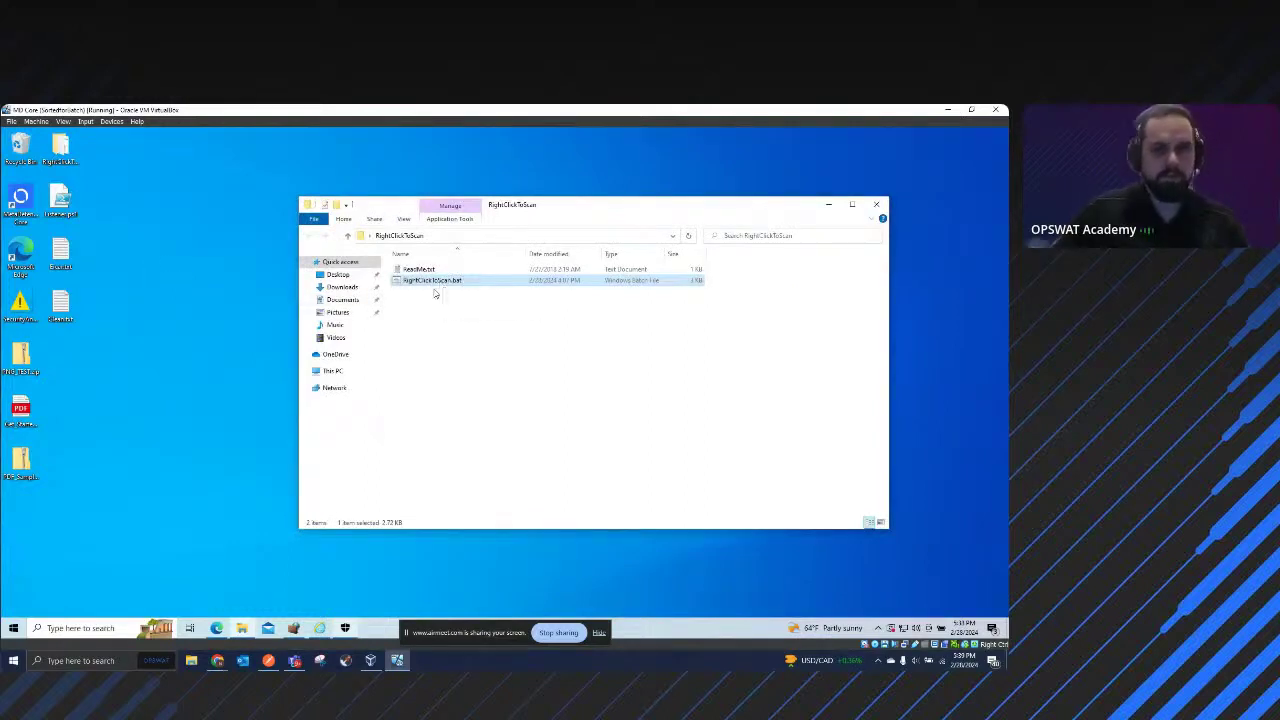
# Step: Reopen RightClickToScan.bat for editing, review the Invoke-RestMethod call on line 24, then close Notepad
pyautogui.rightClick(435, 287)
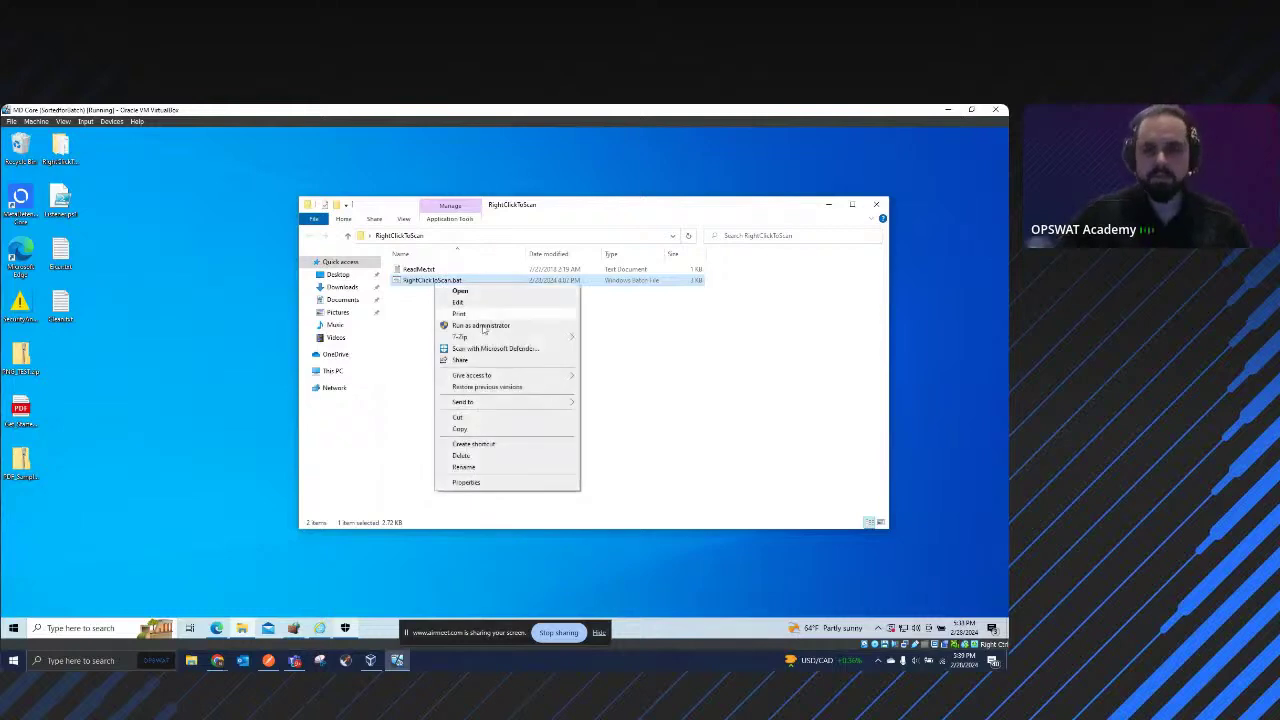
pyautogui.click(487, 304)
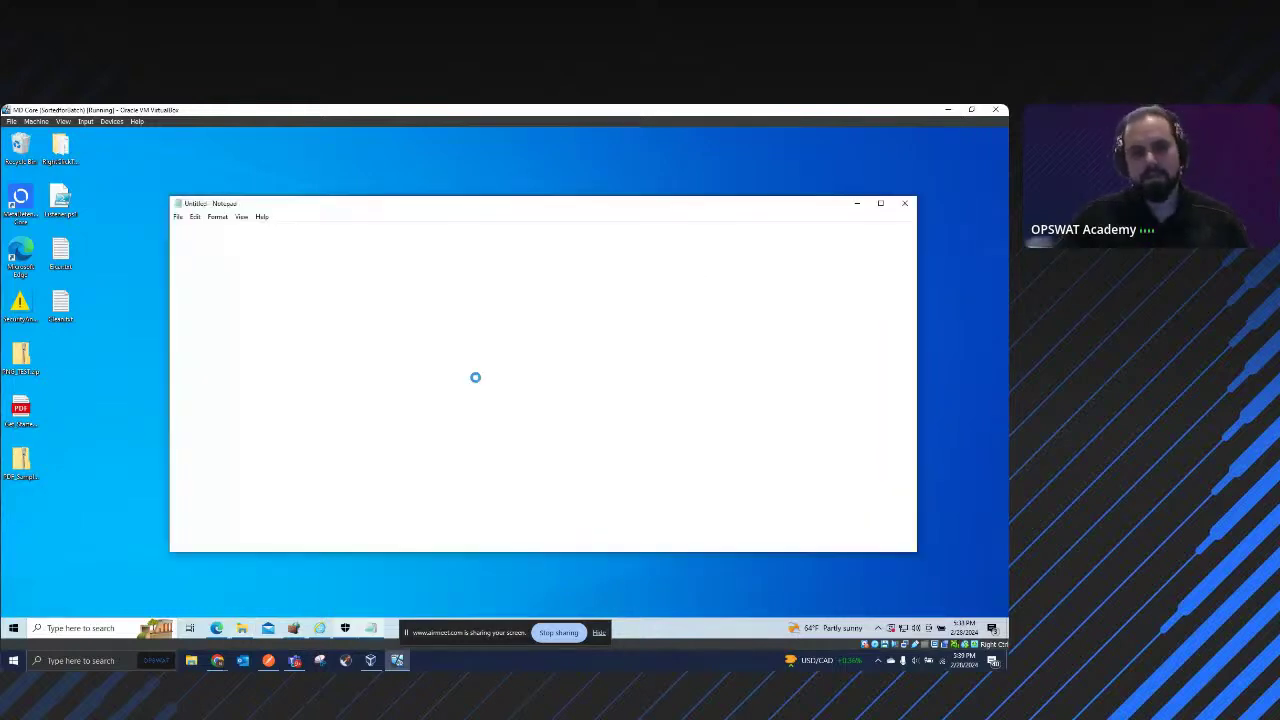
pyautogui.scroll(-5, 457, 387)
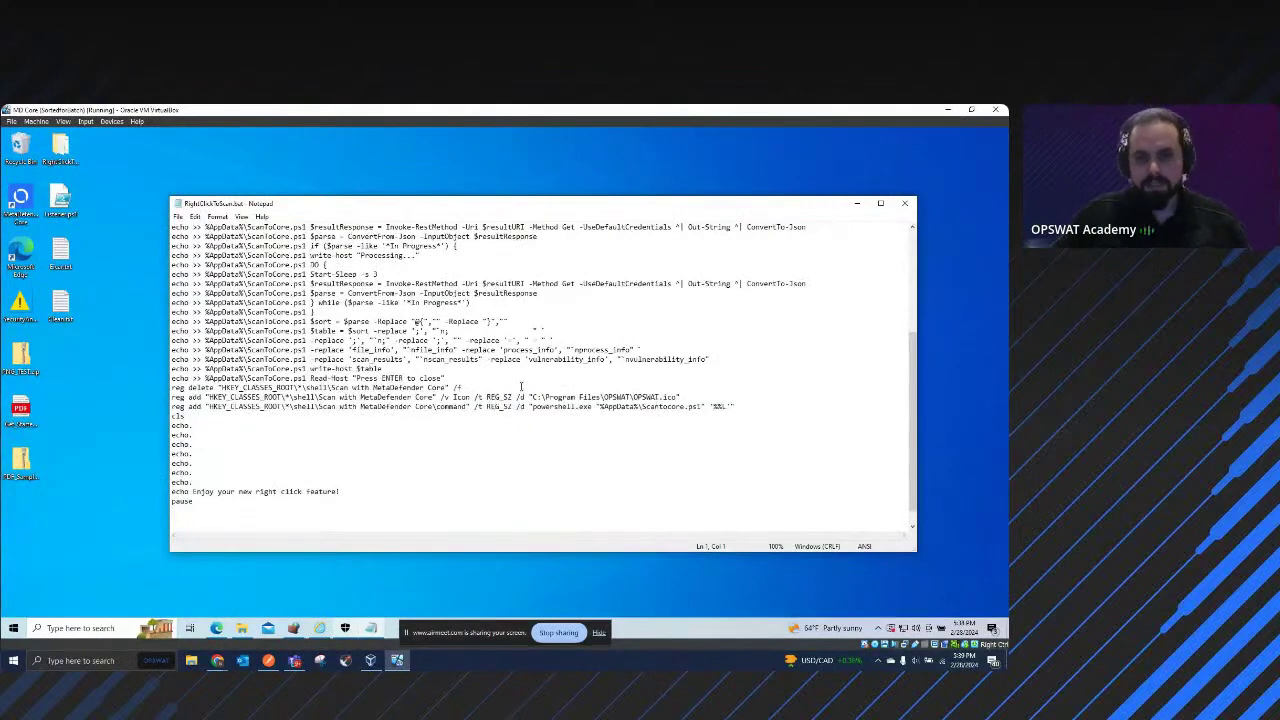
pyautogui.scroll(3, 440, 404)
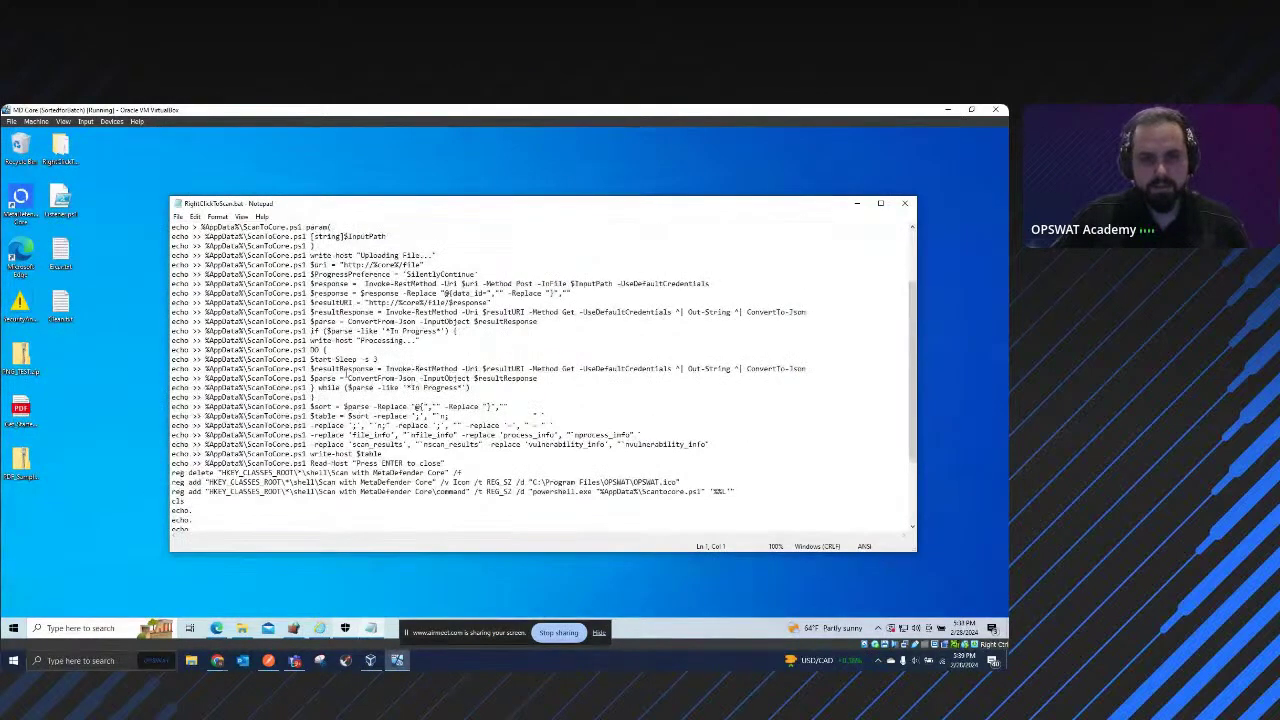
pyautogui.moveTo(385, 368); pyautogui.dragTo(600, 369)
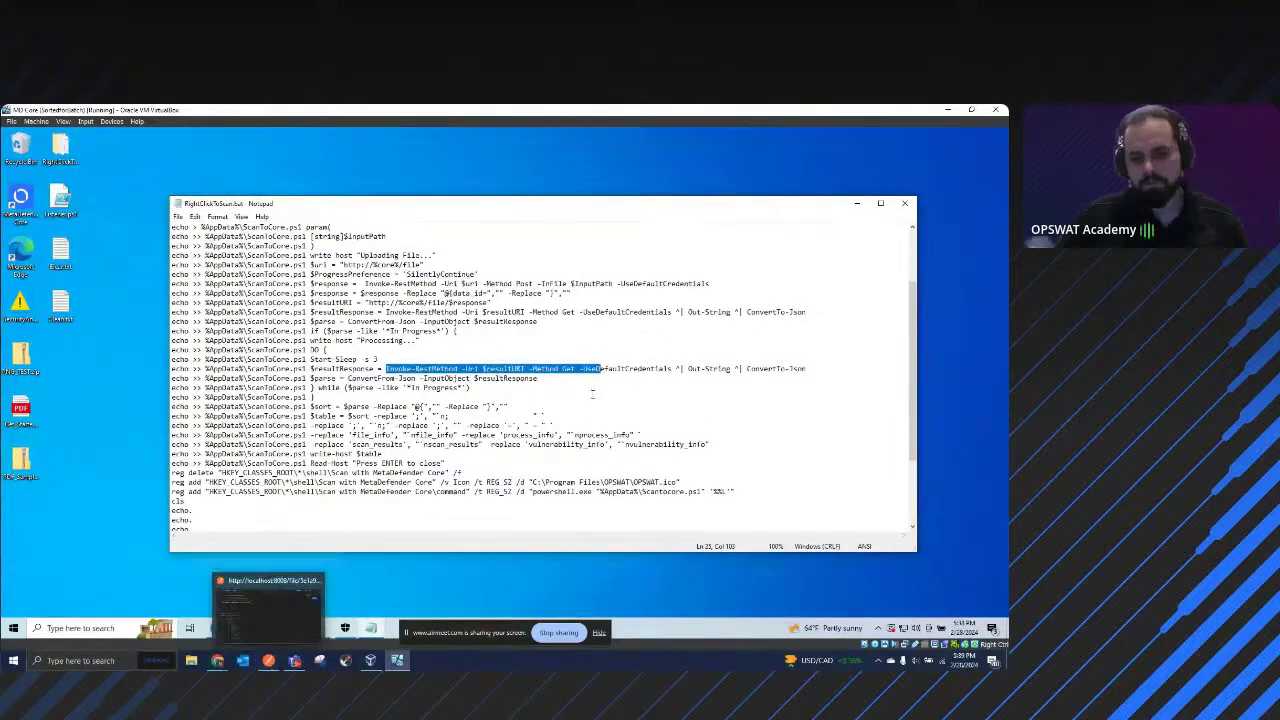
pyautogui.click(634, 369)
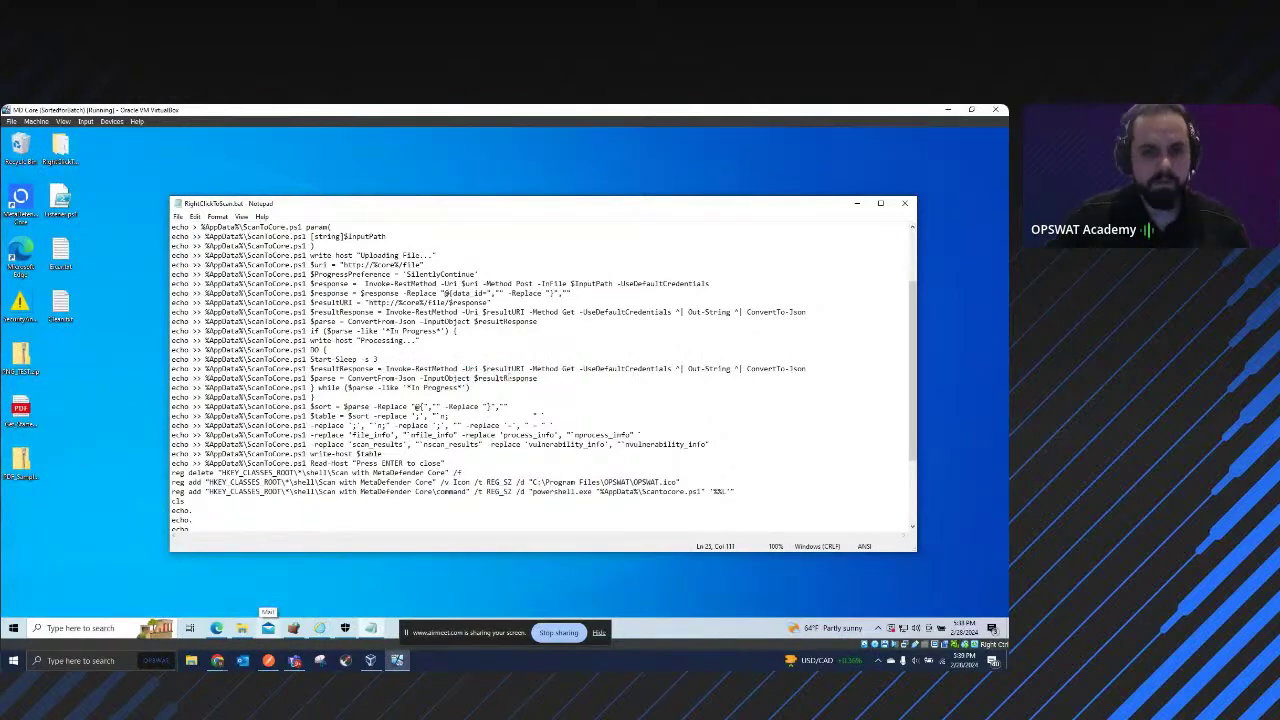
pyautogui.scroll(-1, 486, 378)
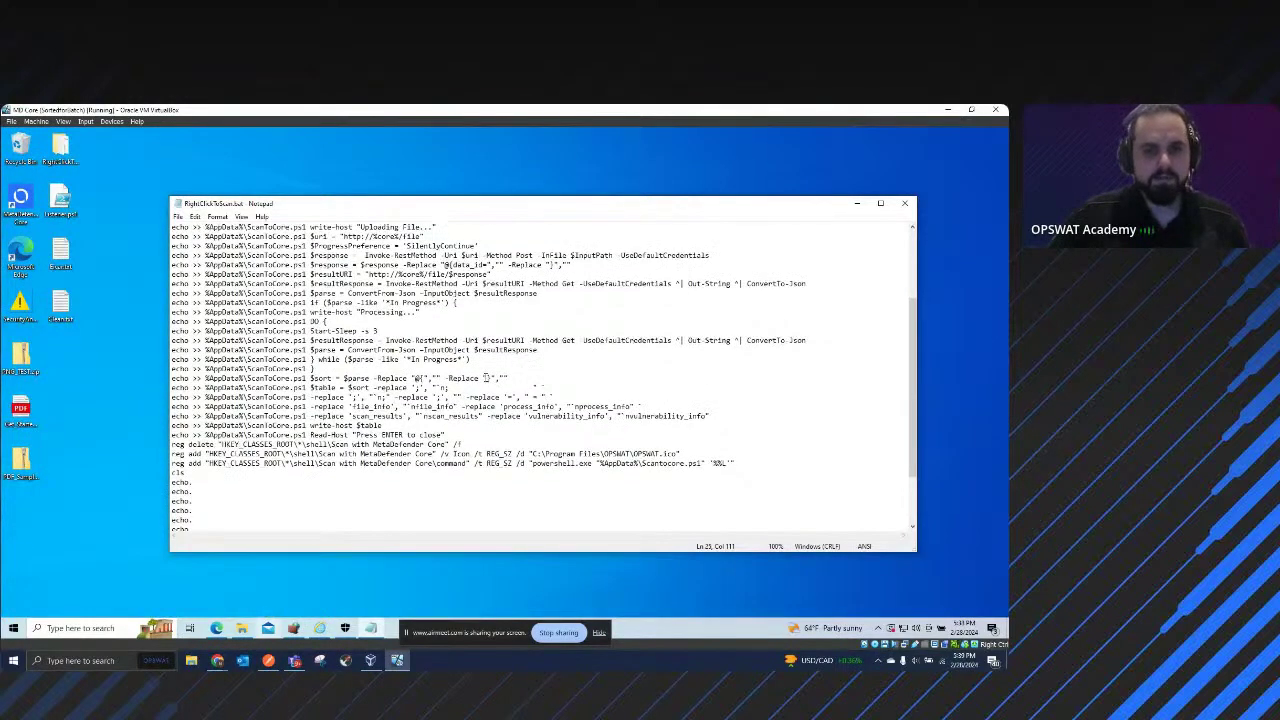
pyautogui.scroll(1, 569, 425)
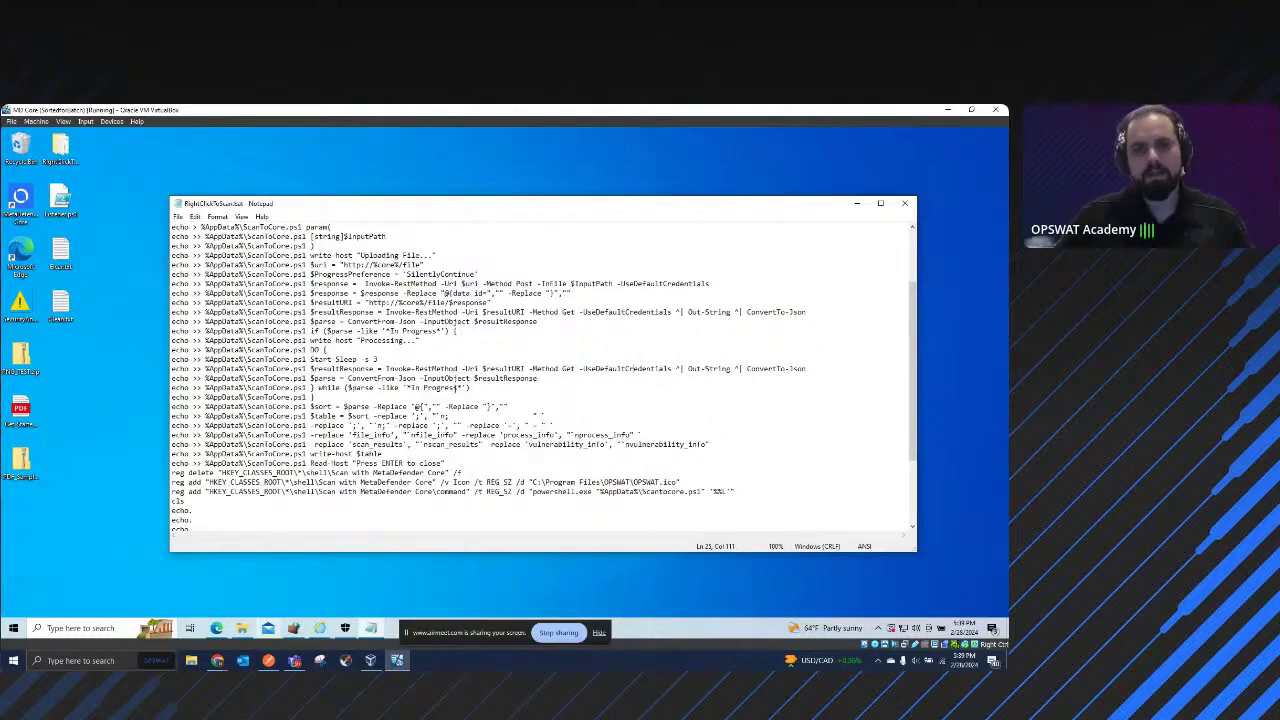
pyautogui.scroll(1, 504, 413)
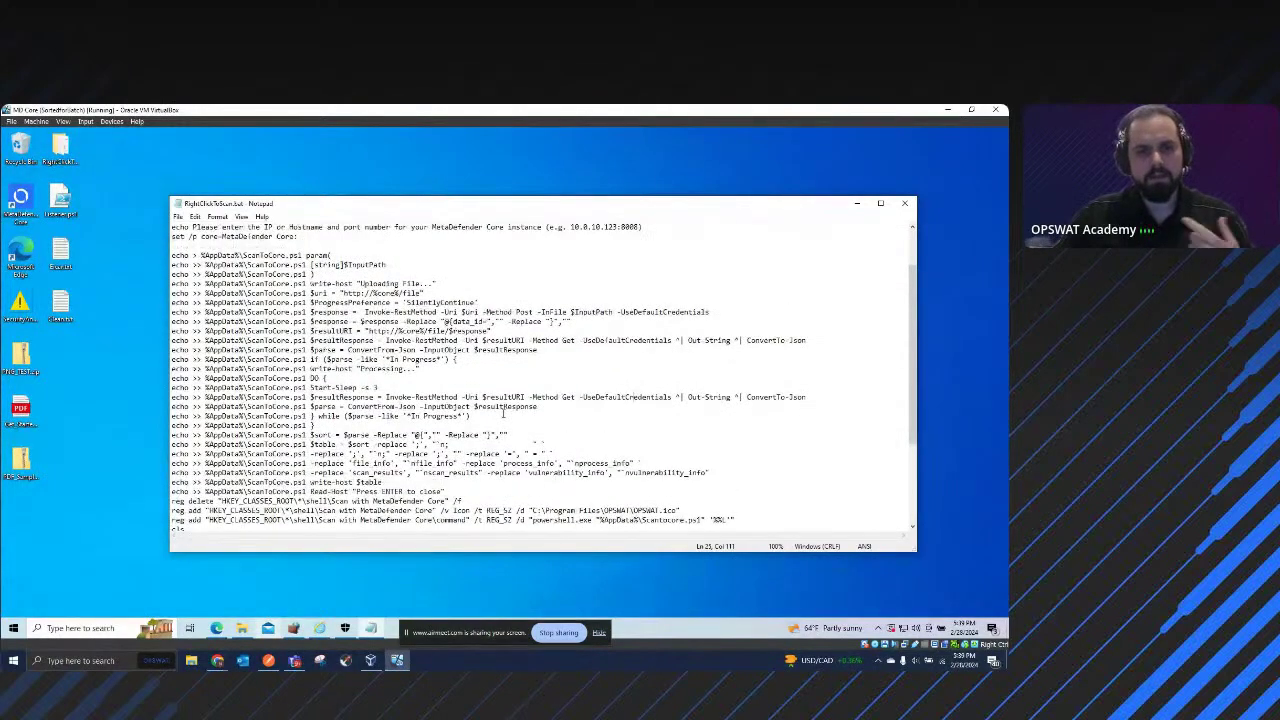
pyautogui.scroll(-1, 504, 413)
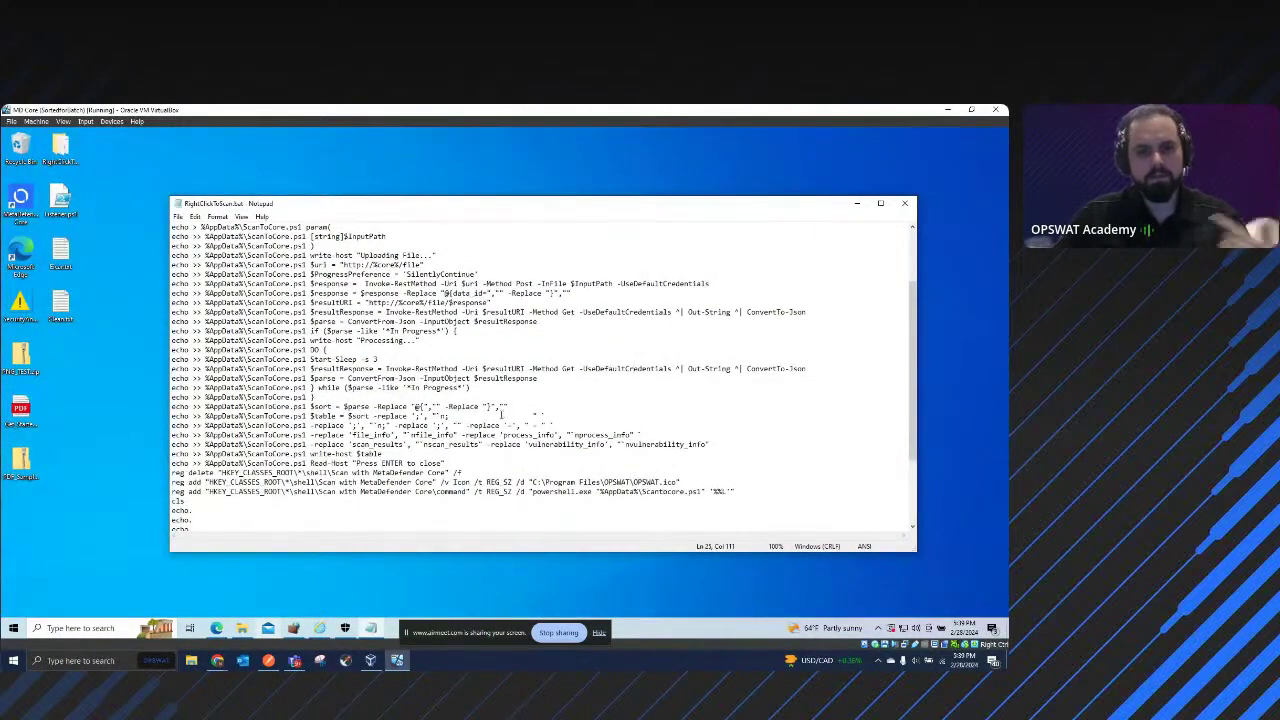
pyautogui.scroll(3, 447, 442)
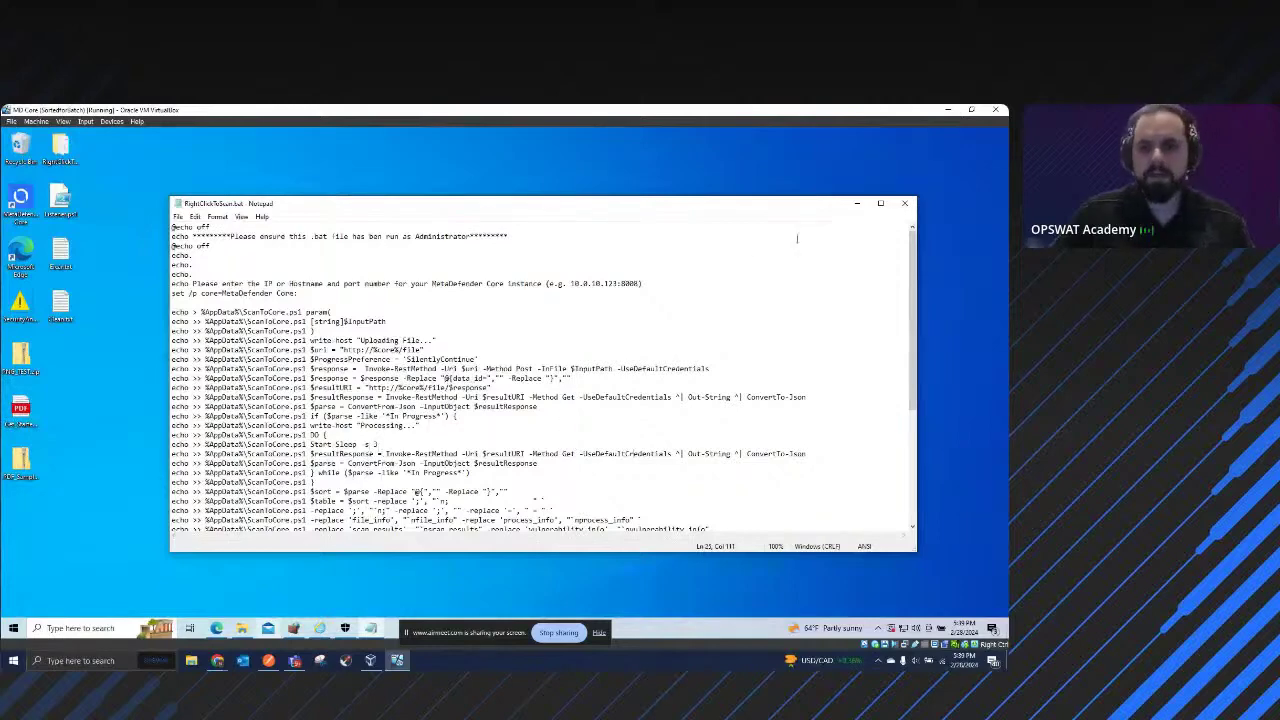
pyautogui.click(905, 204)
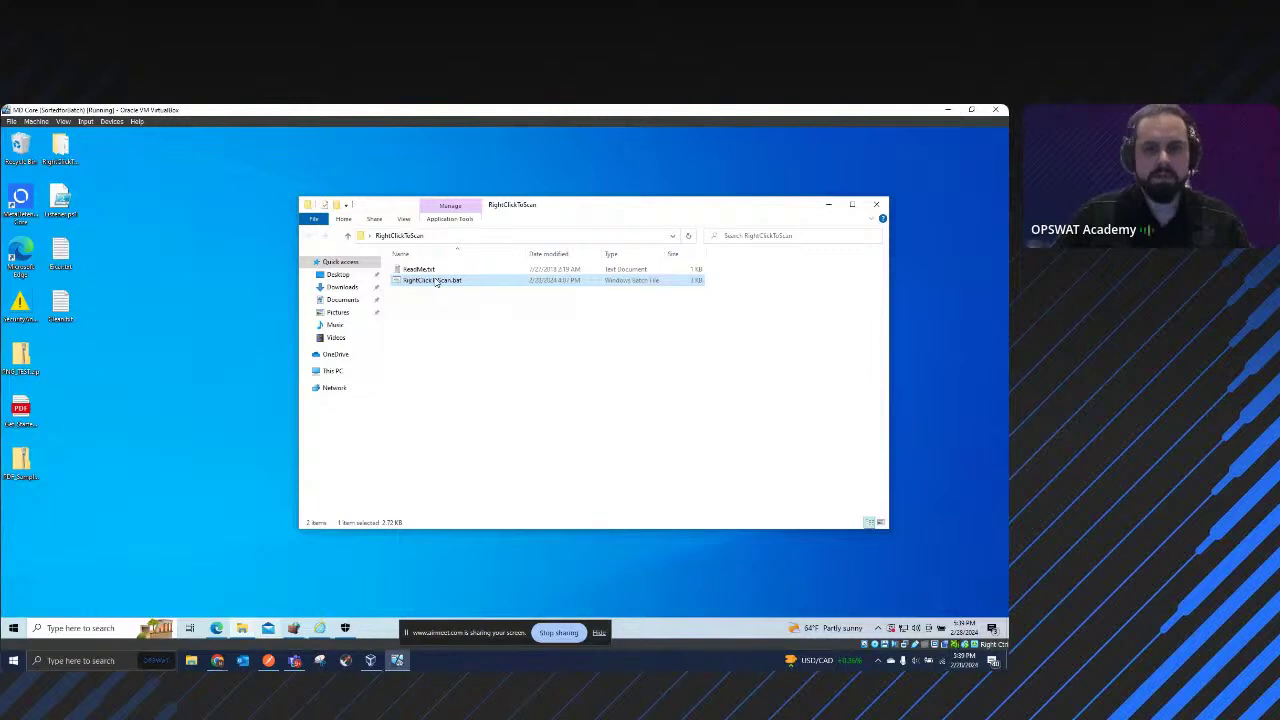
# Step: Run RightClickToScan.bat as administrator, enter localhost:8008 as the Core address, and close the window
pyautogui.rightClick(436, 283)
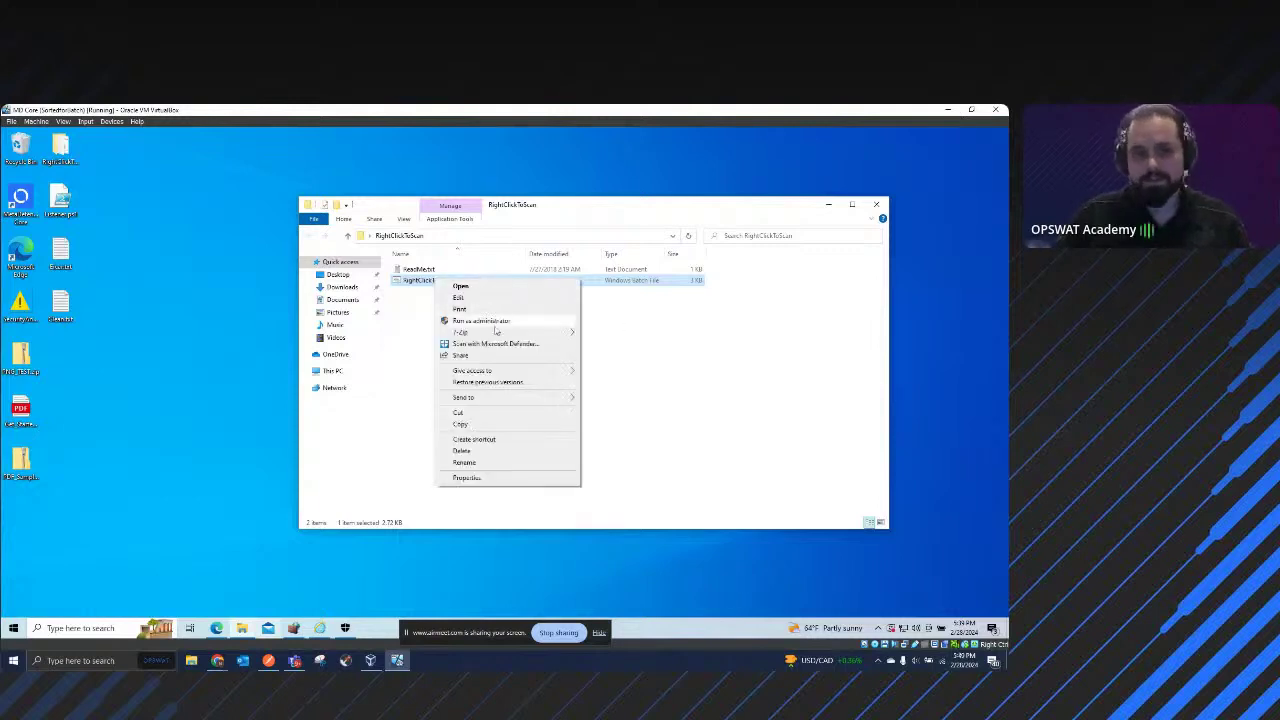
pyautogui.click(497, 321)
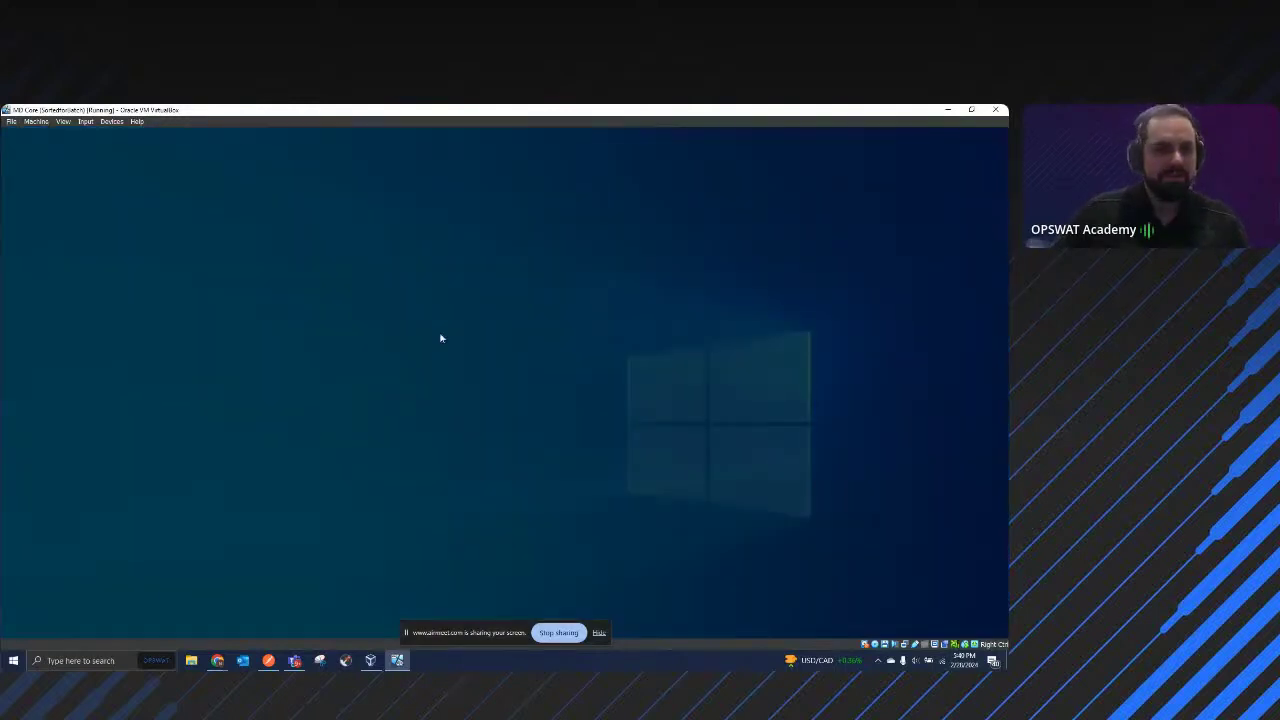
pyautogui.click(449, 443)
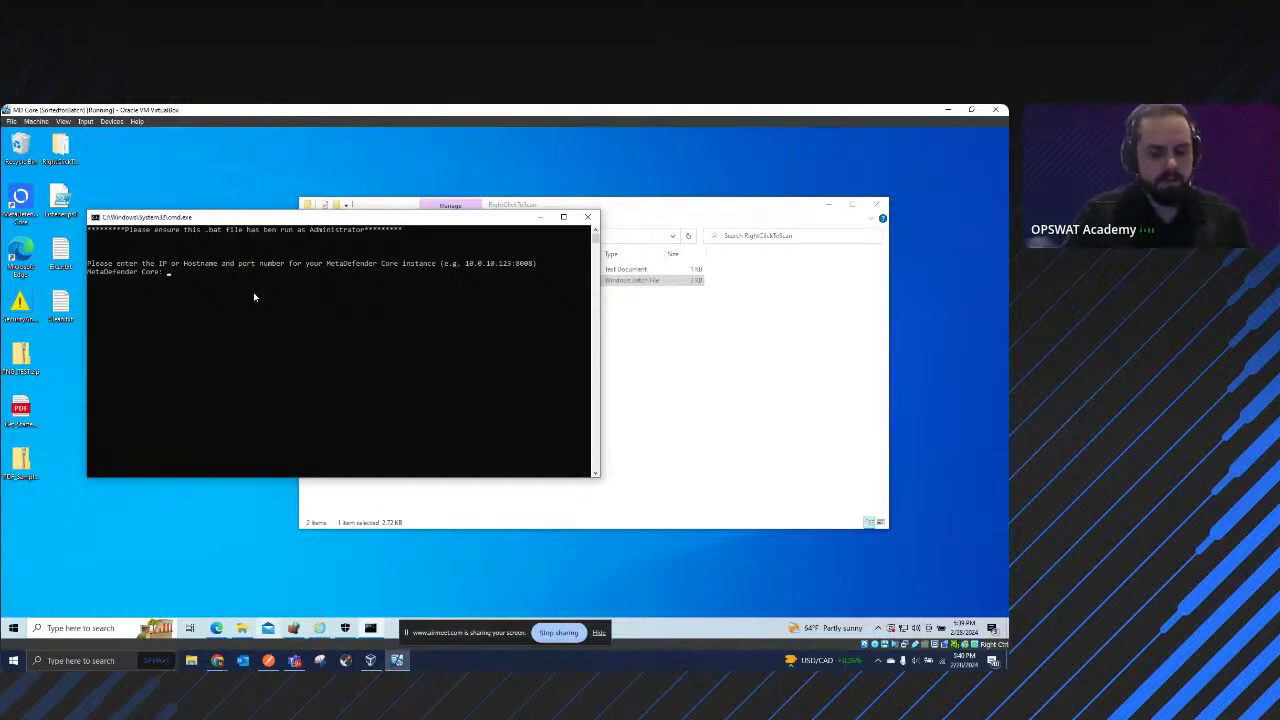
pyautogui.write('local')
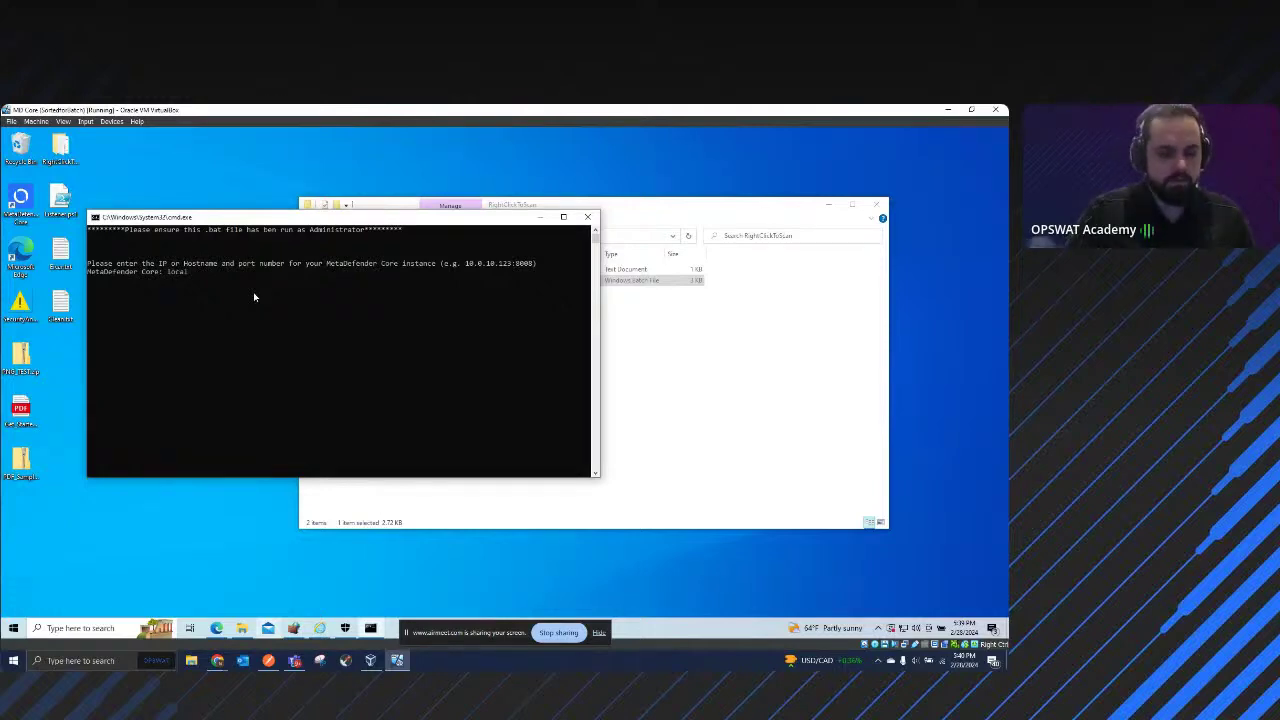
pyautogui.write('host')
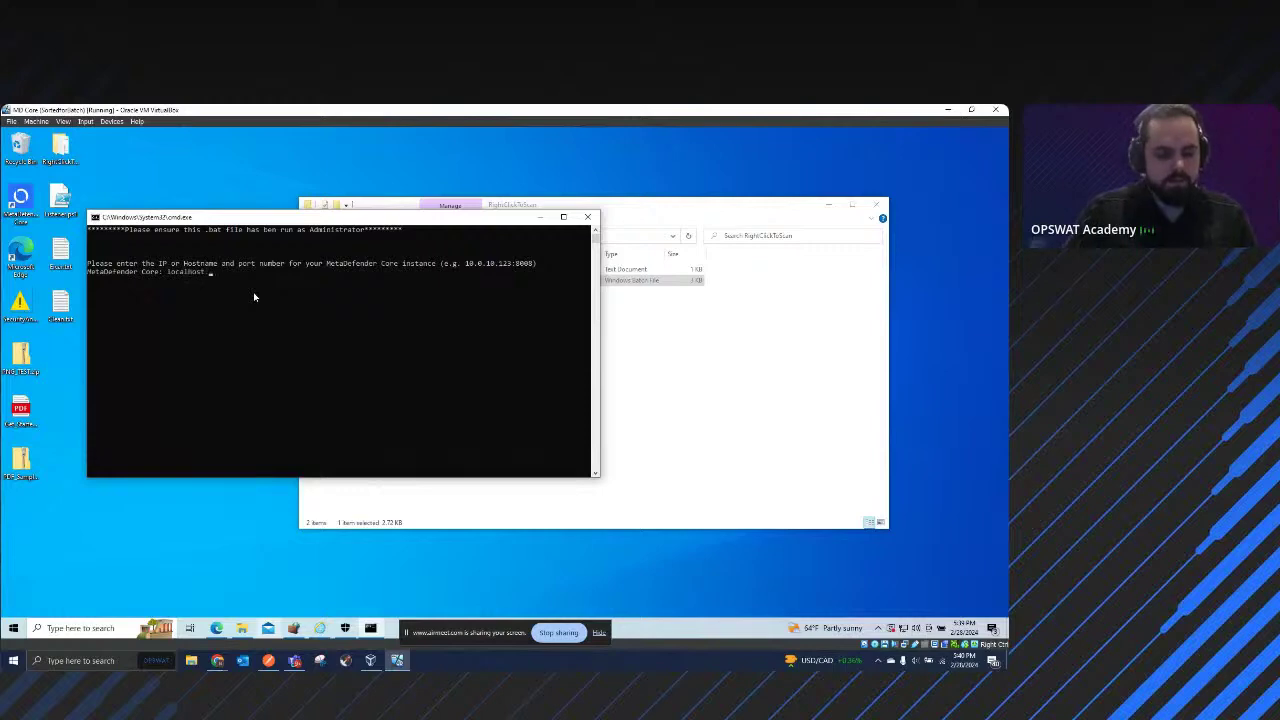
pyautogui.write(':8008')
pyautogui.press('Return')
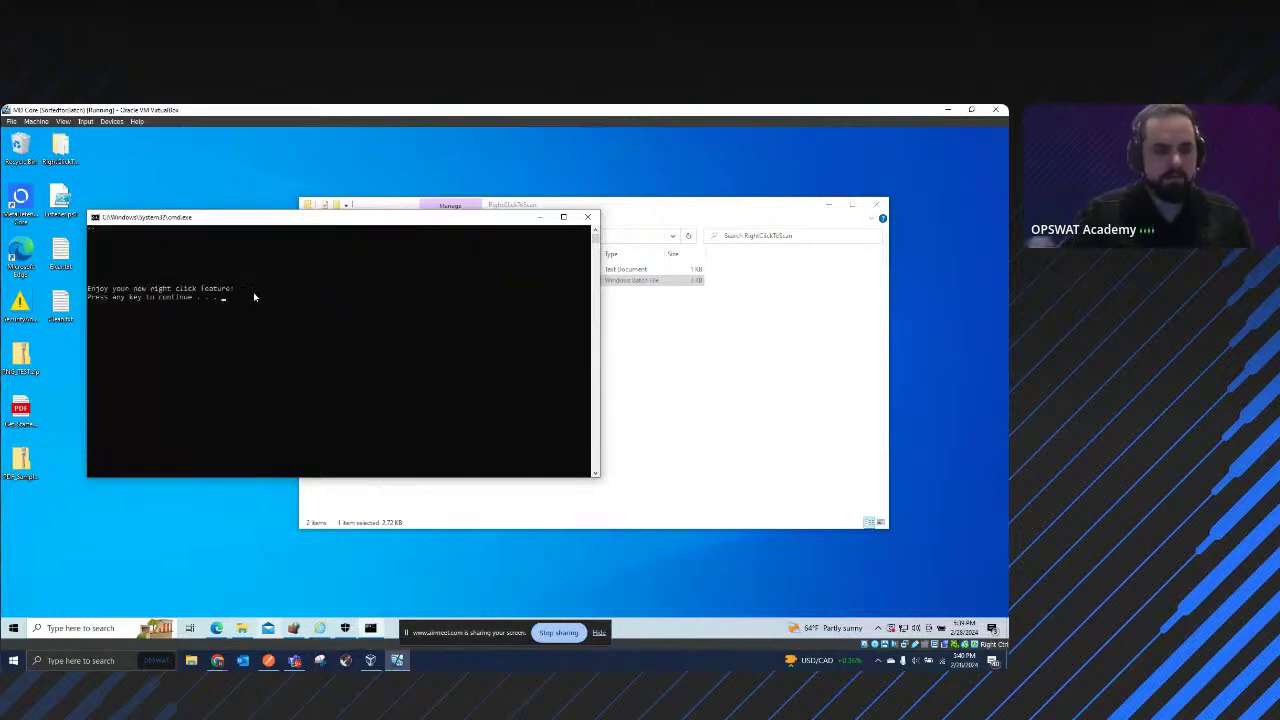
pyautogui.press('Return')
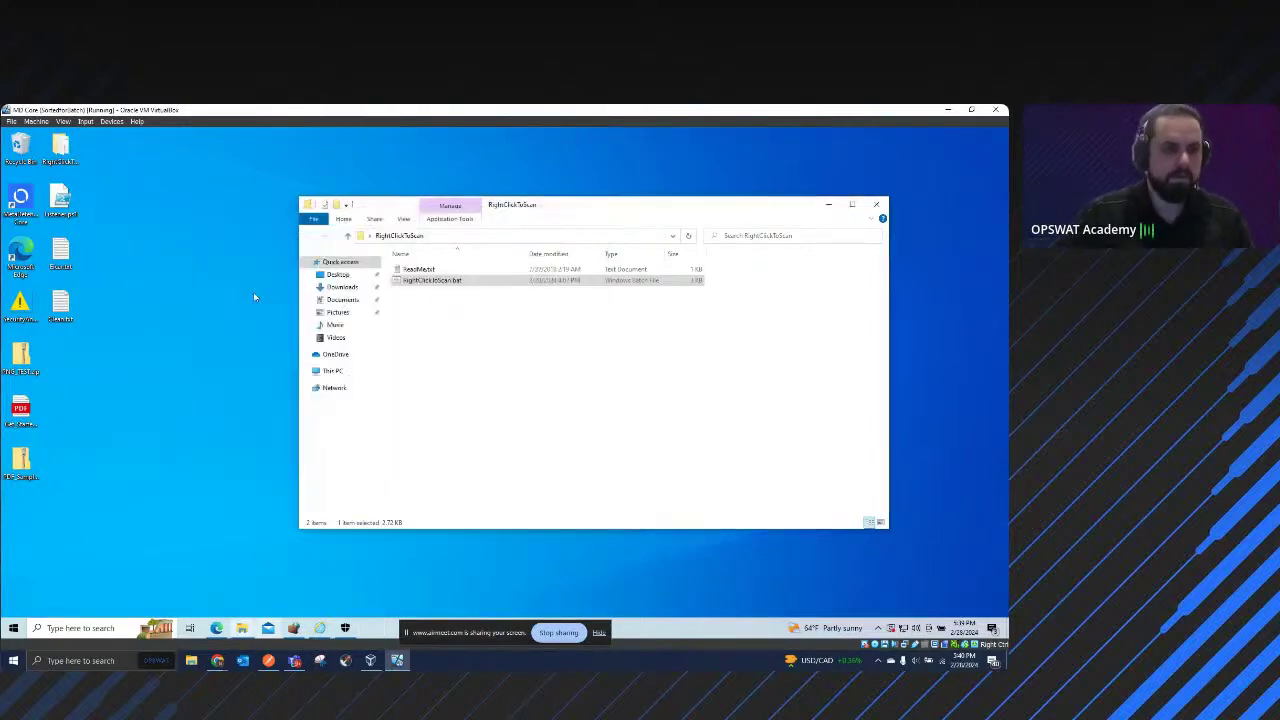
# Step: Scan Cleanfile with MetaDefender Core and highlight its result = Allowed line
pyautogui.rightClick(61, 306)
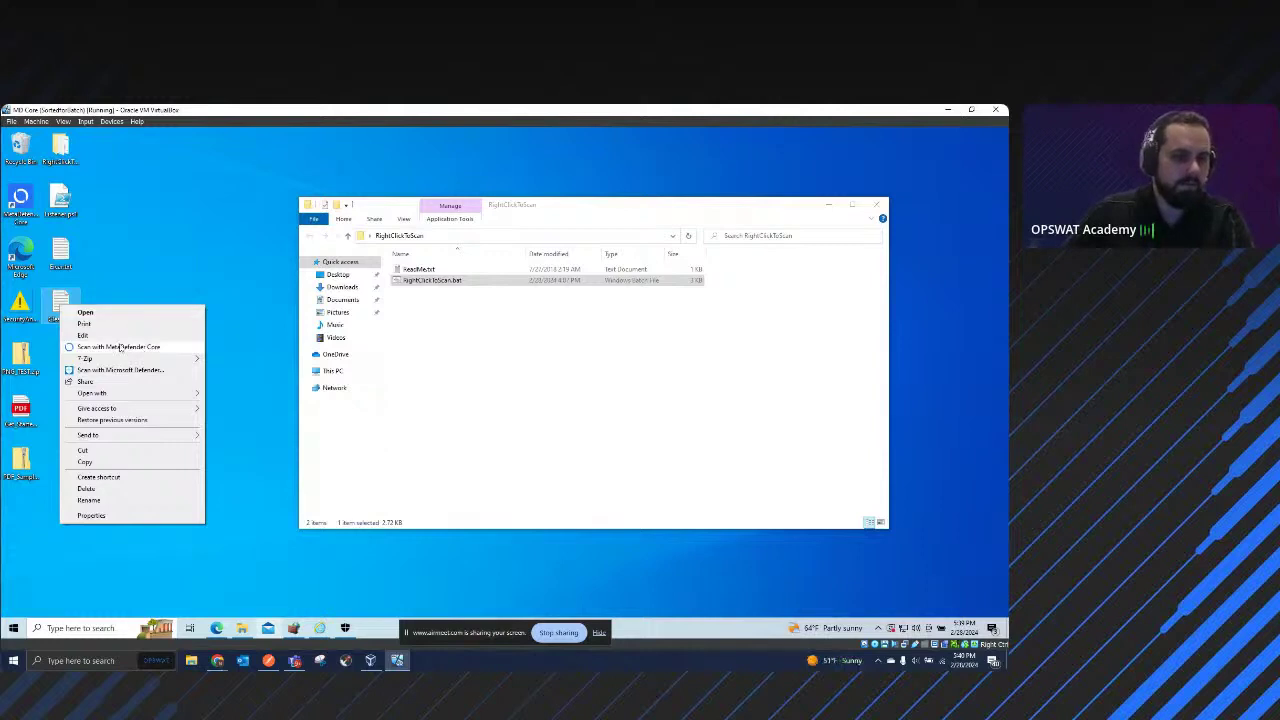
pyautogui.click(140, 347)
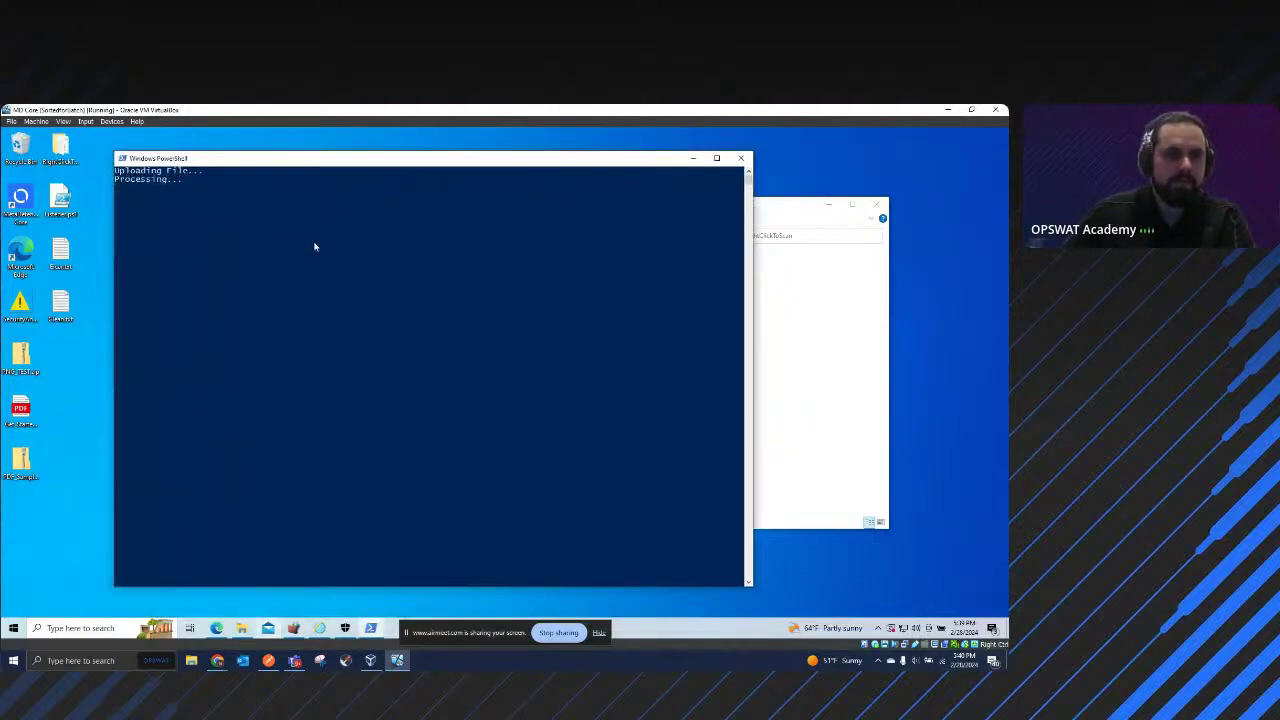
pyautogui.scroll(5, 326, 360)
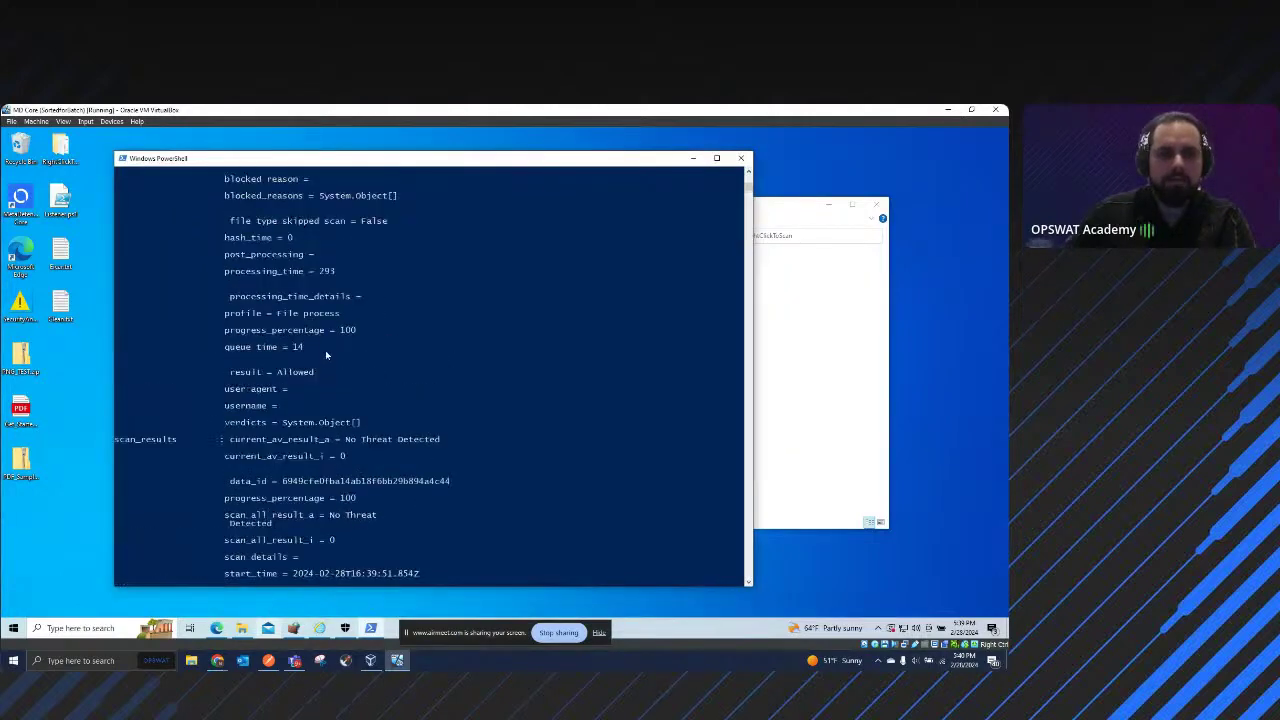
pyautogui.scroll(5, 338, 343)
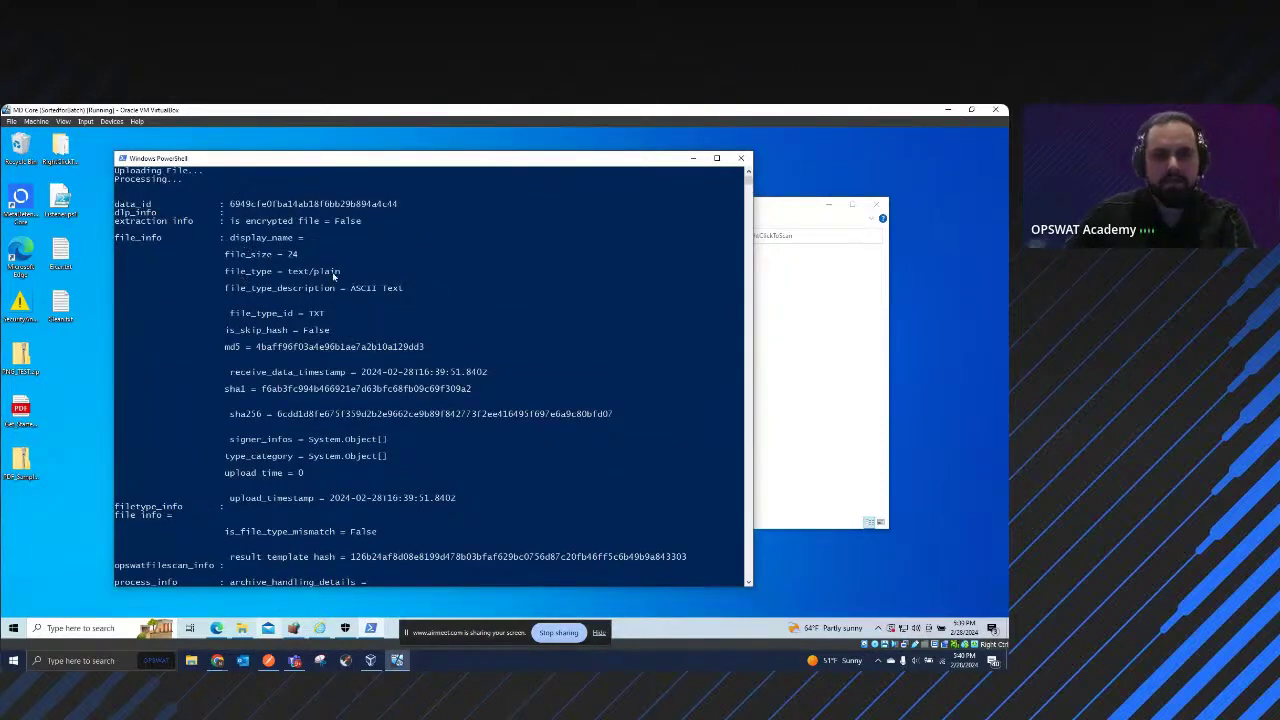
pyautogui.scroll(-4, 334, 290)
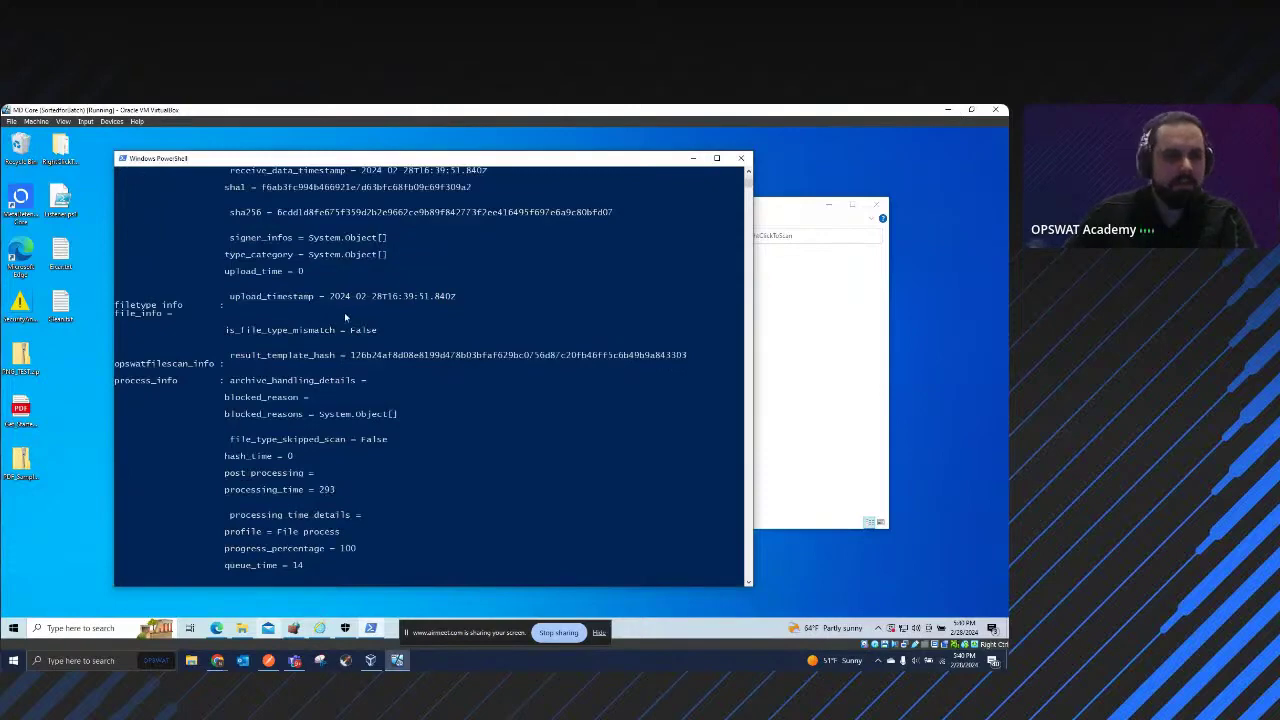
pyautogui.scroll(-6, 340, 322)
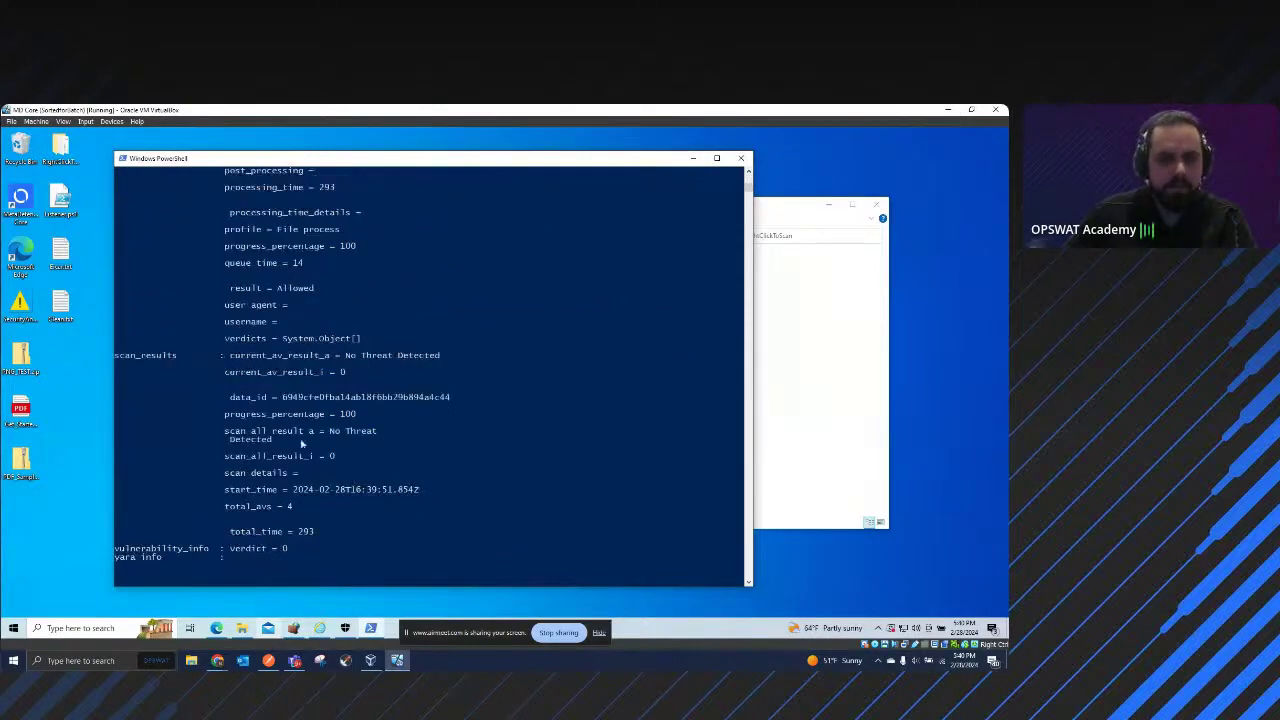
pyautogui.scroll(6, 305, 442)
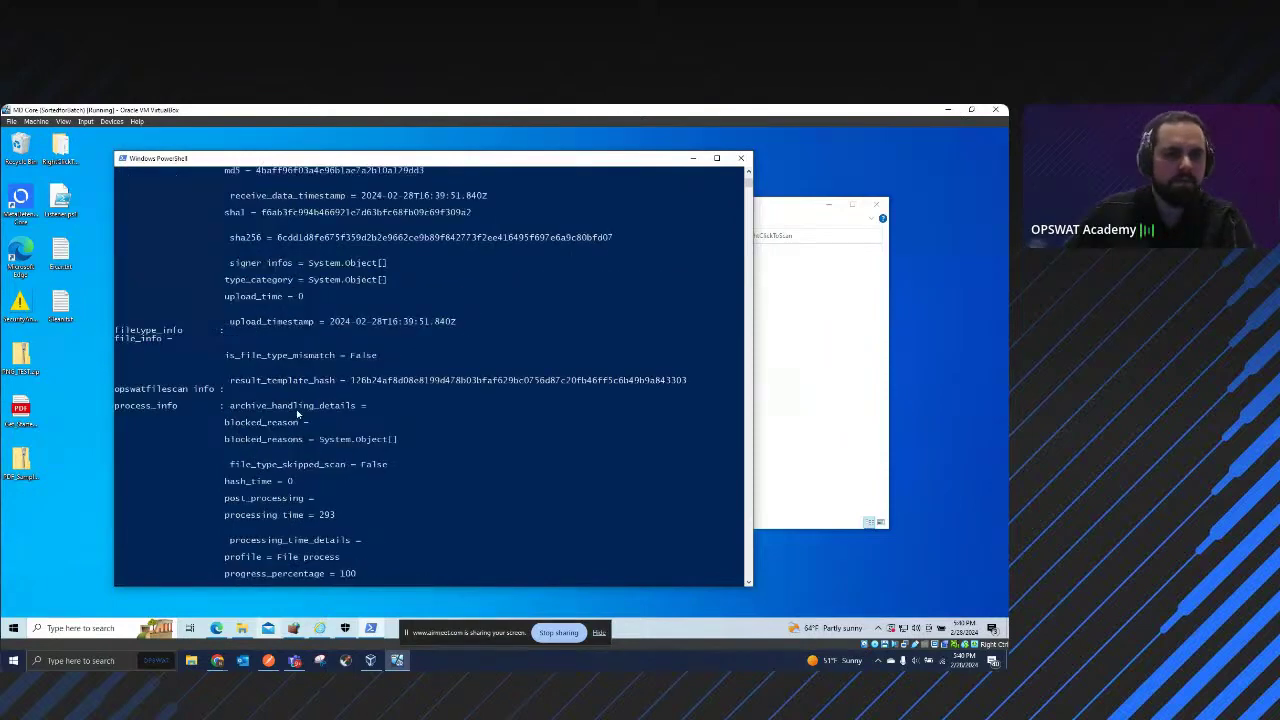
pyautogui.scroll(3, 297, 415)
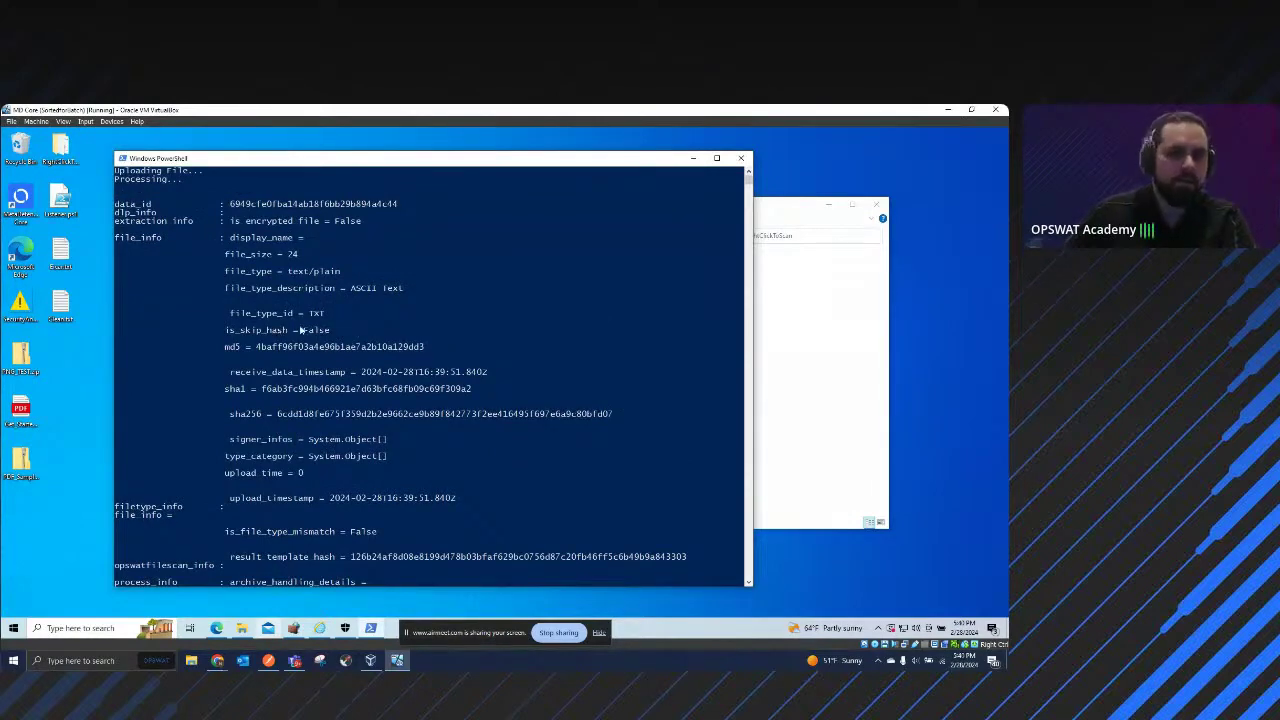
pyautogui.scroll(-3, 300, 330)
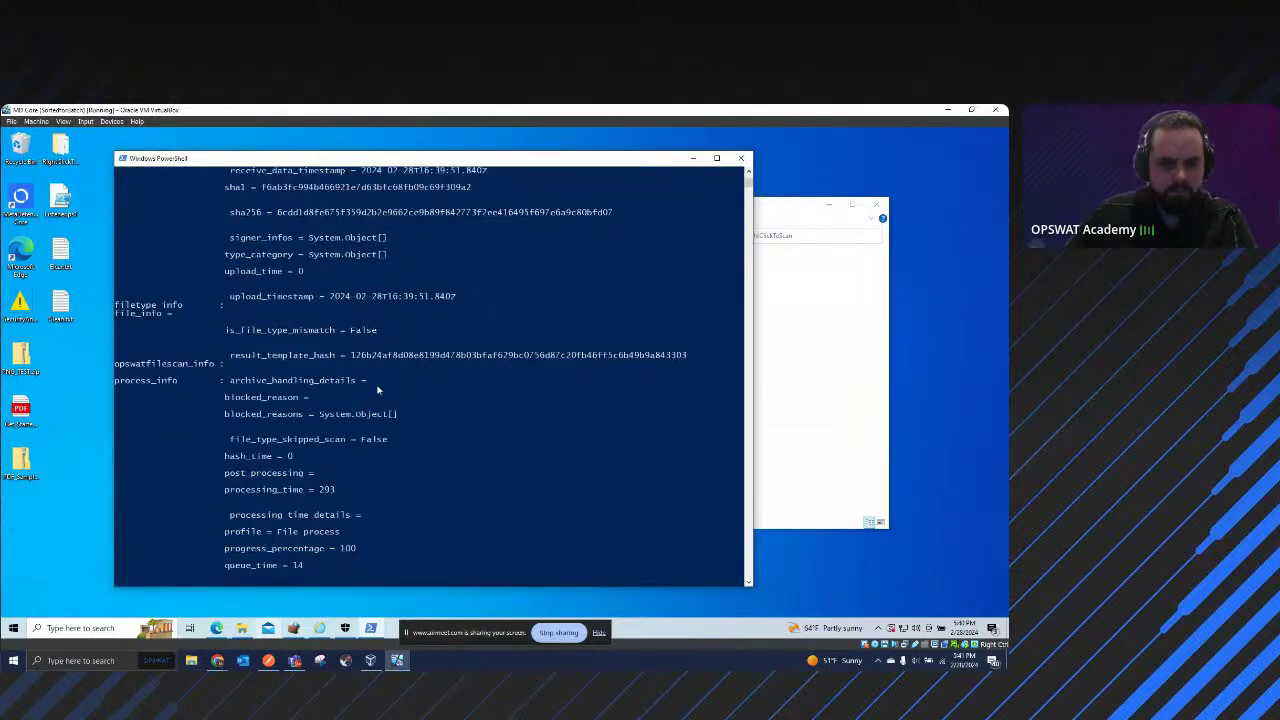
pyautogui.scroll(-2, 380, 391)
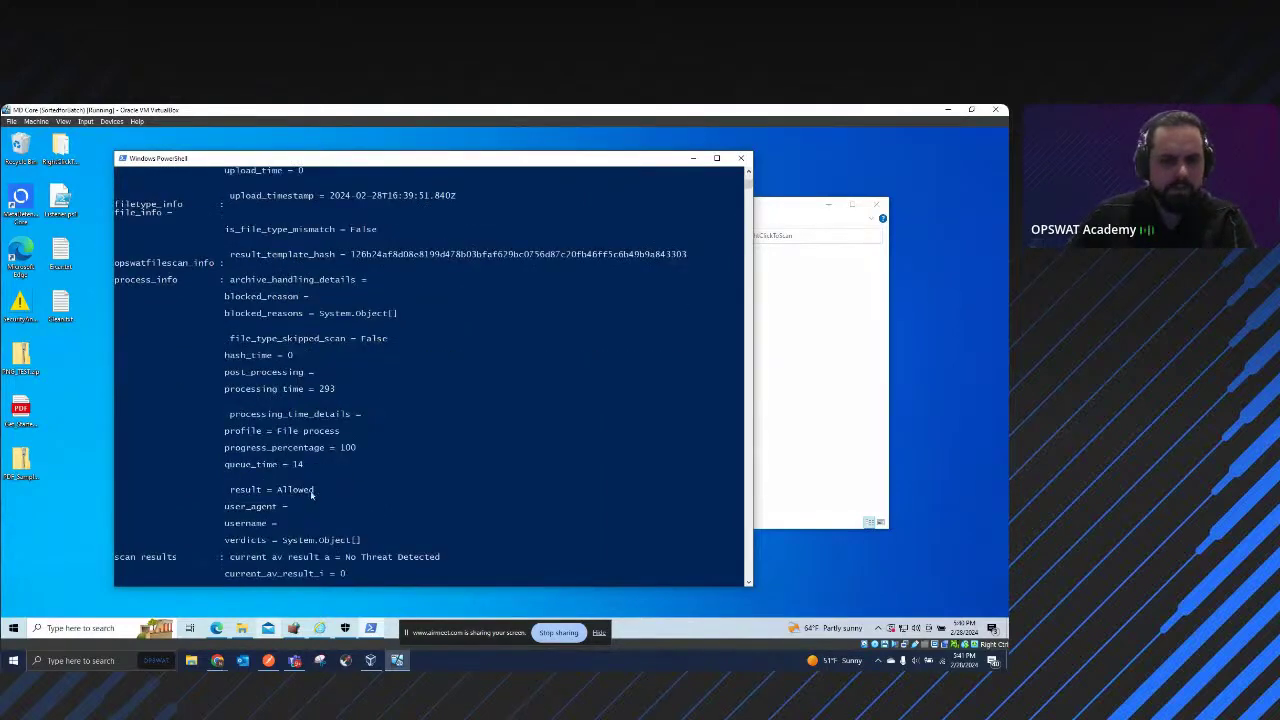
pyautogui.moveTo(316, 490); pyautogui.dragTo(230, 491)
pyautogui.scroll(-2, 450, 483)
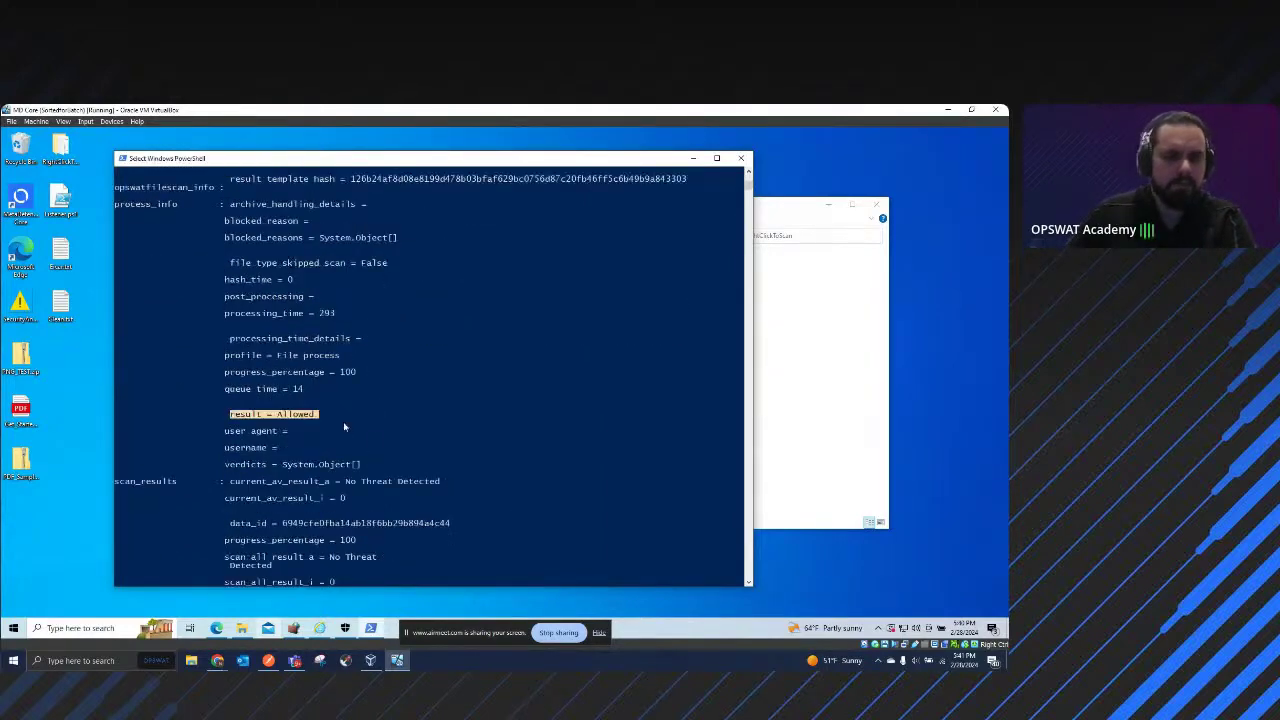
# Step: Scan the Eicar file with MetaDefender Core and highlight its result = Blocked line
pyautogui.rightClick(61, 252)
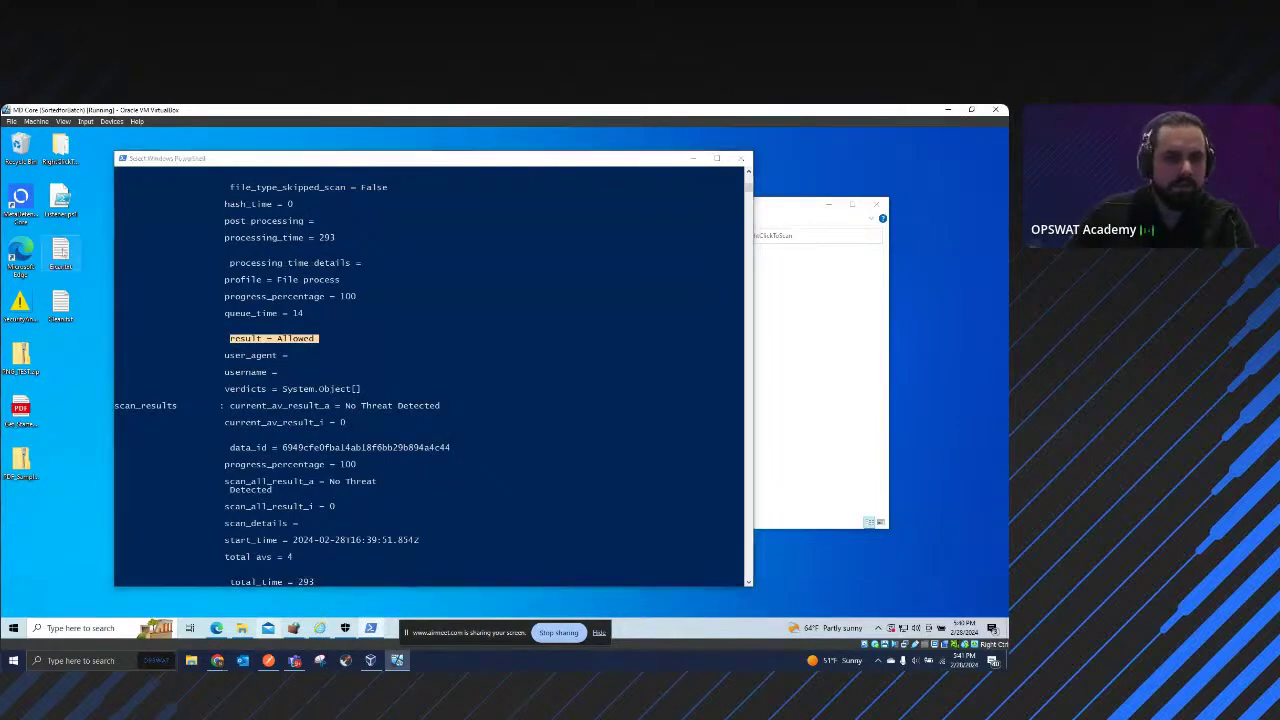
pyautogui.click(120, 291)
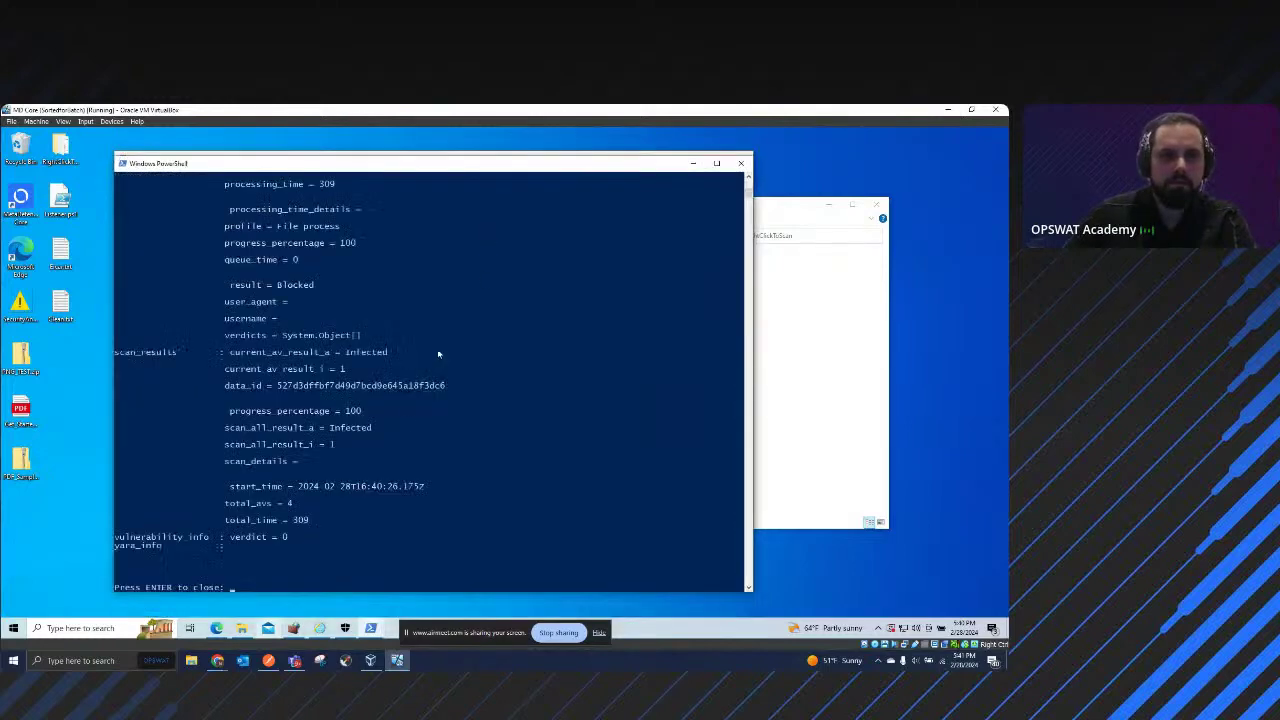
pyautogui.scroll(1, 330, 390)
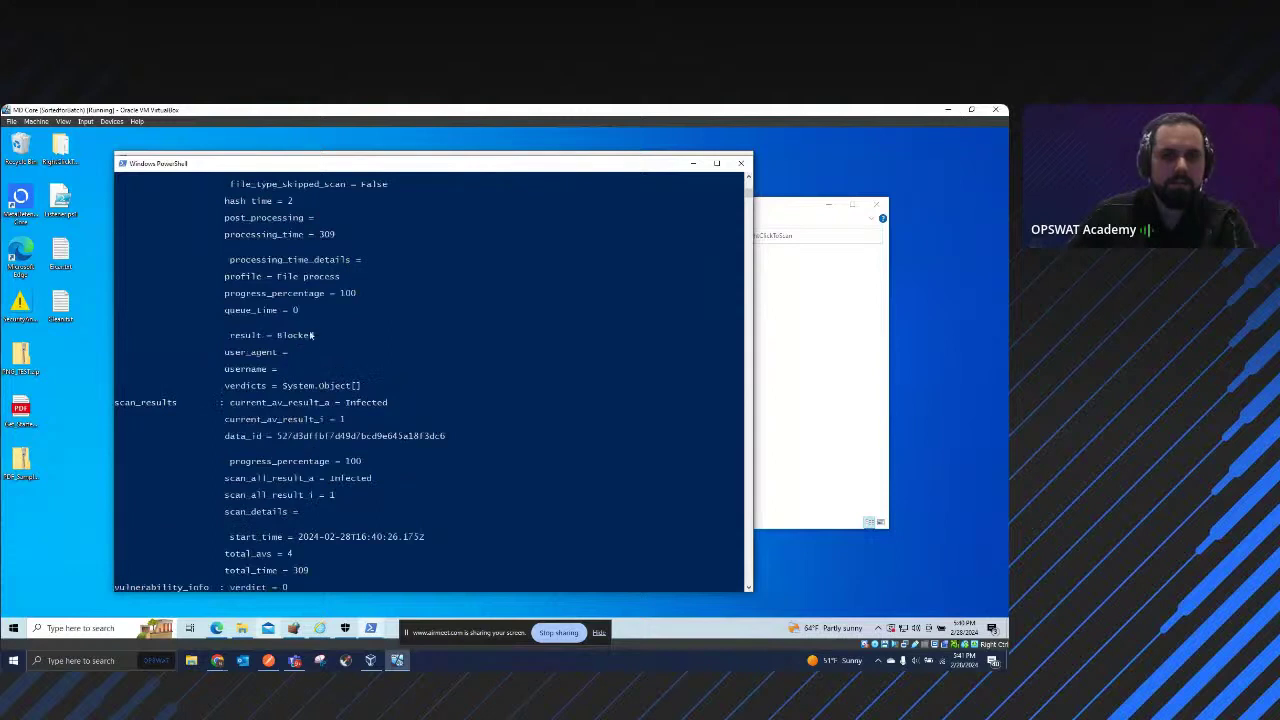
pyautogui.click(316, 336)
pyautogui.moveTo(317, 336); pyautogui.dragTo(230, 336)
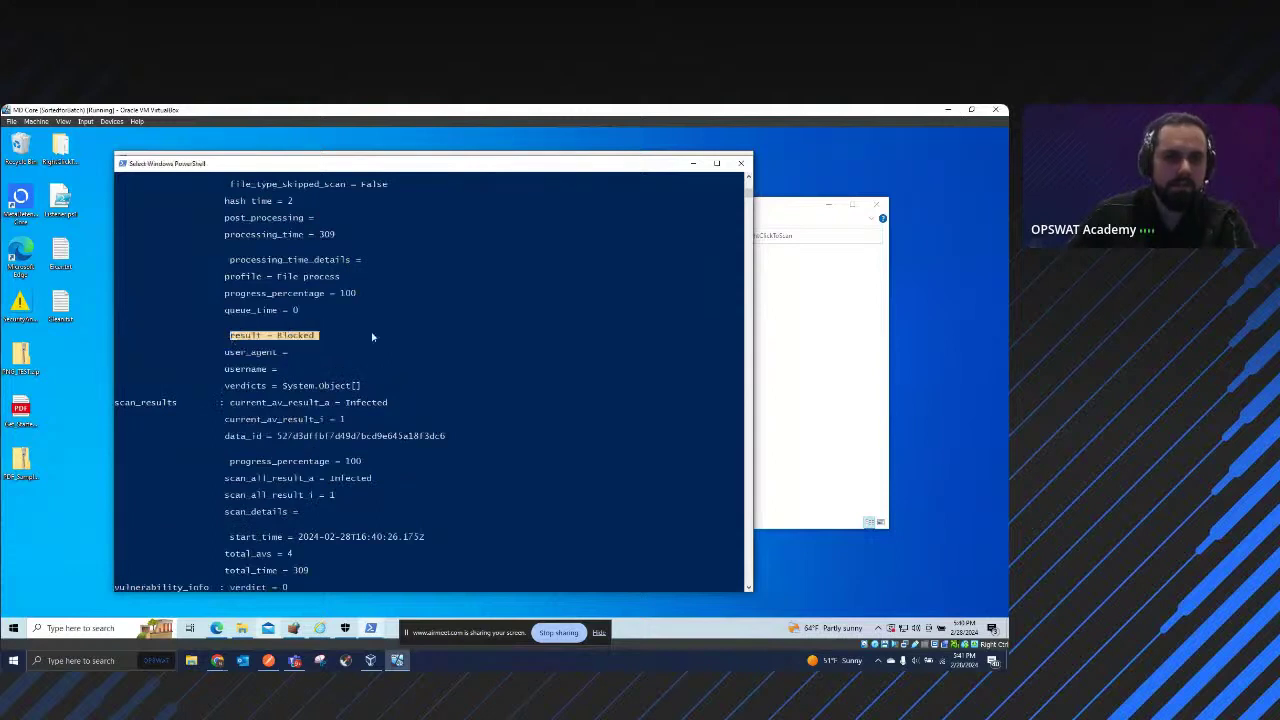
pyautogui.click(88, 407)
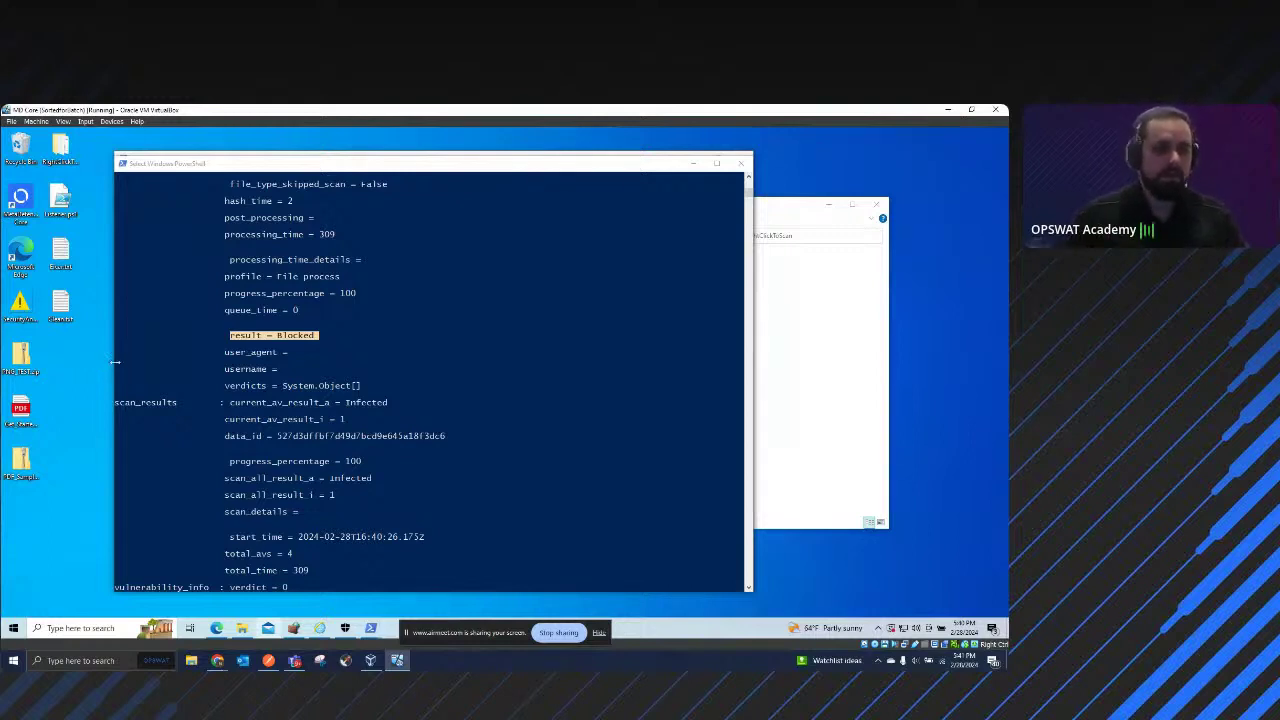
pyautogui.click(330, 340)
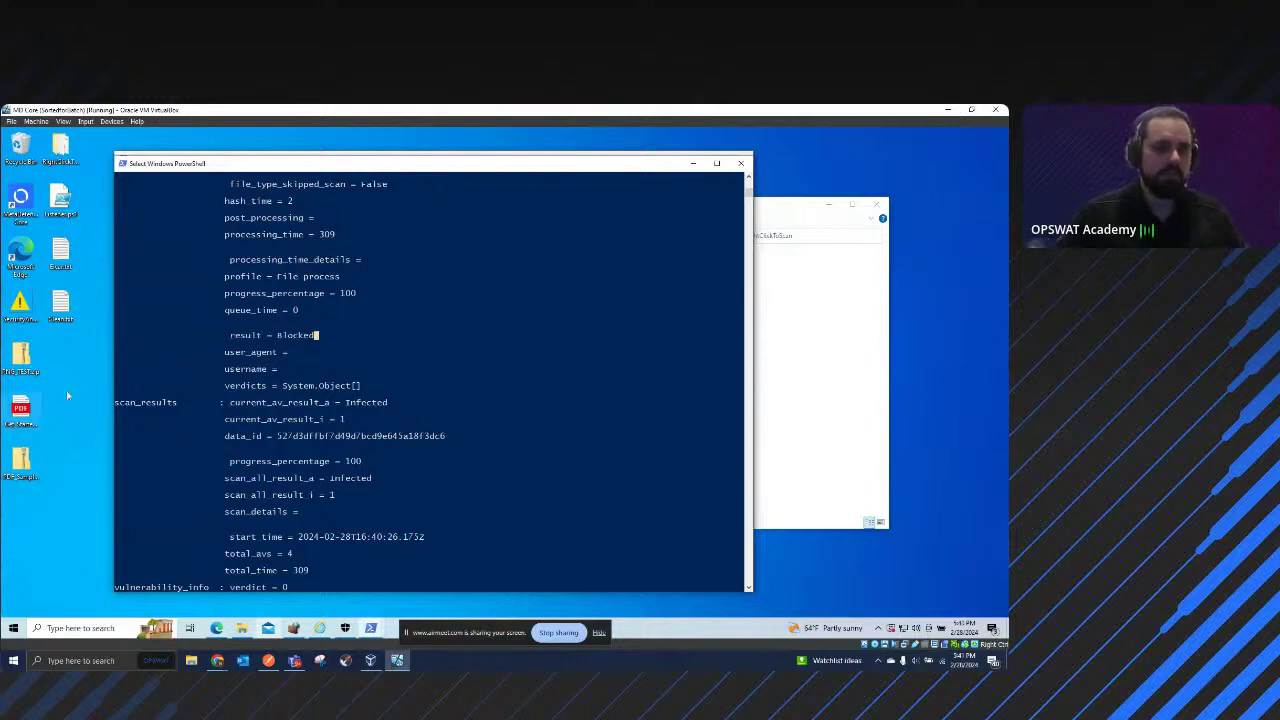
pyautogui.click(70, 395)
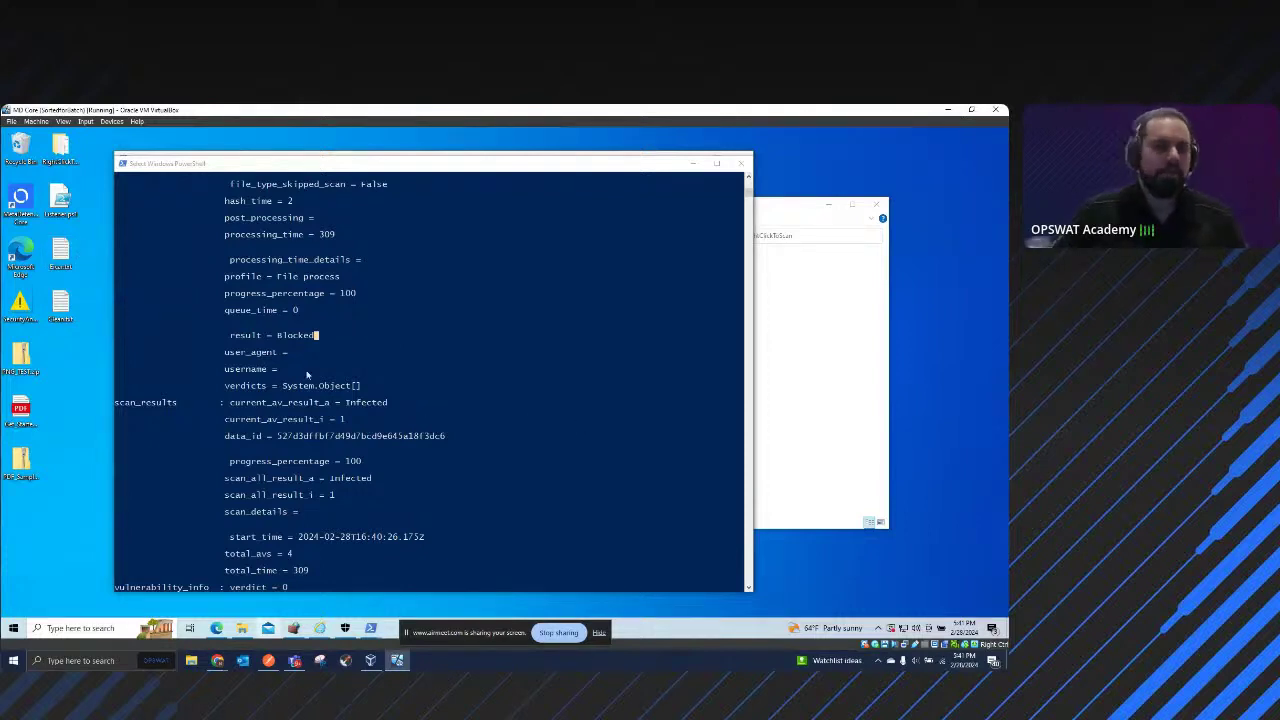
pyautogui.scroll(-2, 421, 352)
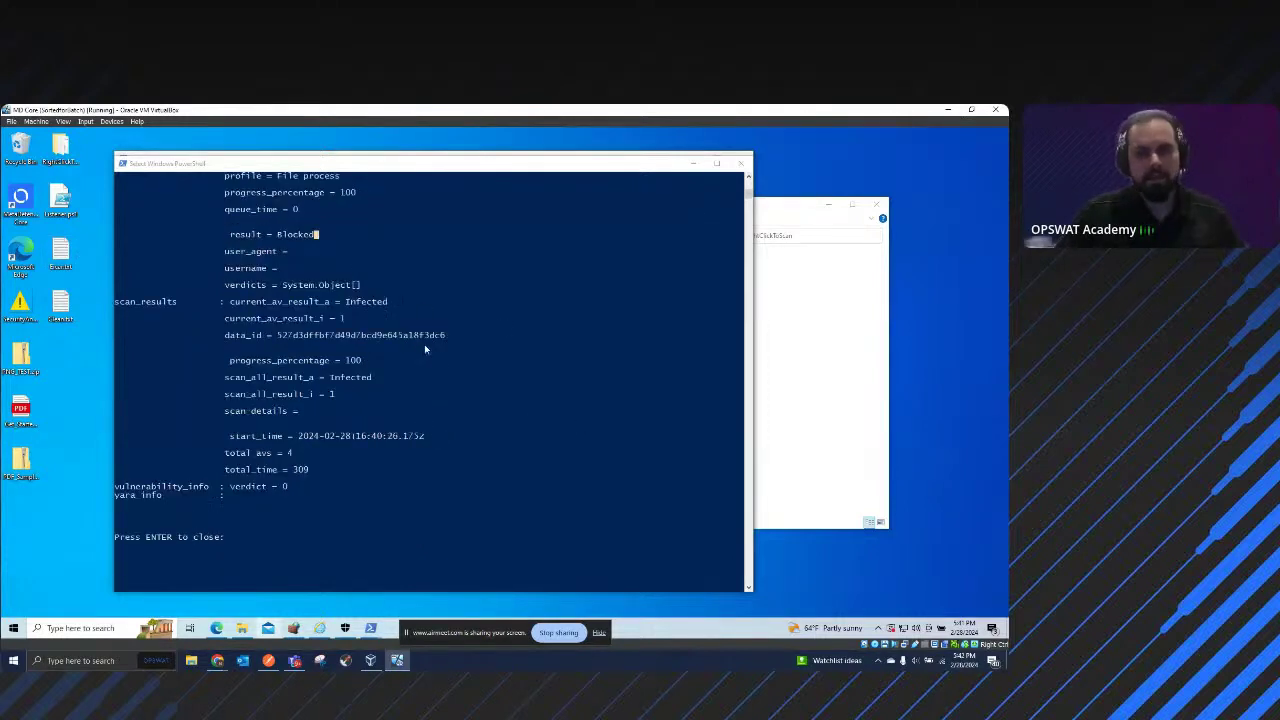
# Step: Close the Eicar scan window and scroll up to Cleanfile's Allowed, No Threat Detected output
pyautogui.click(741, 163)
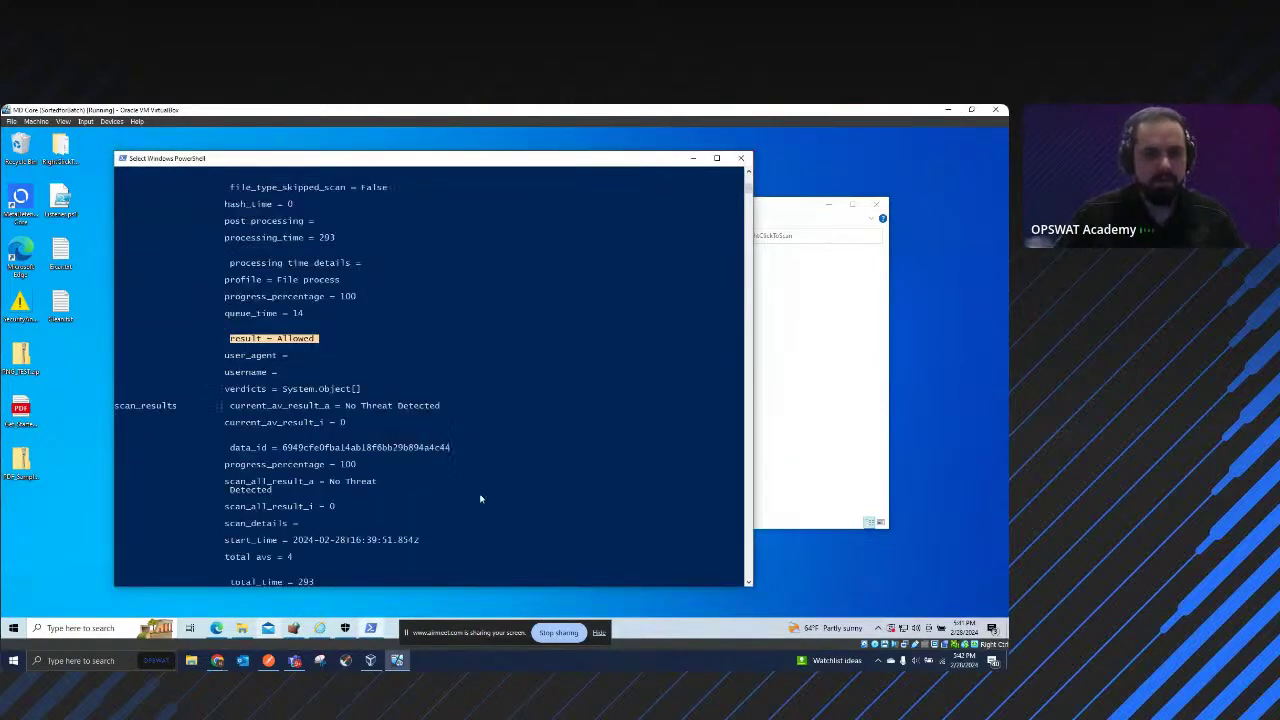
pyautogui.scroll(3, 559, 268)
pyautogui.scroll(1, 469, 357)
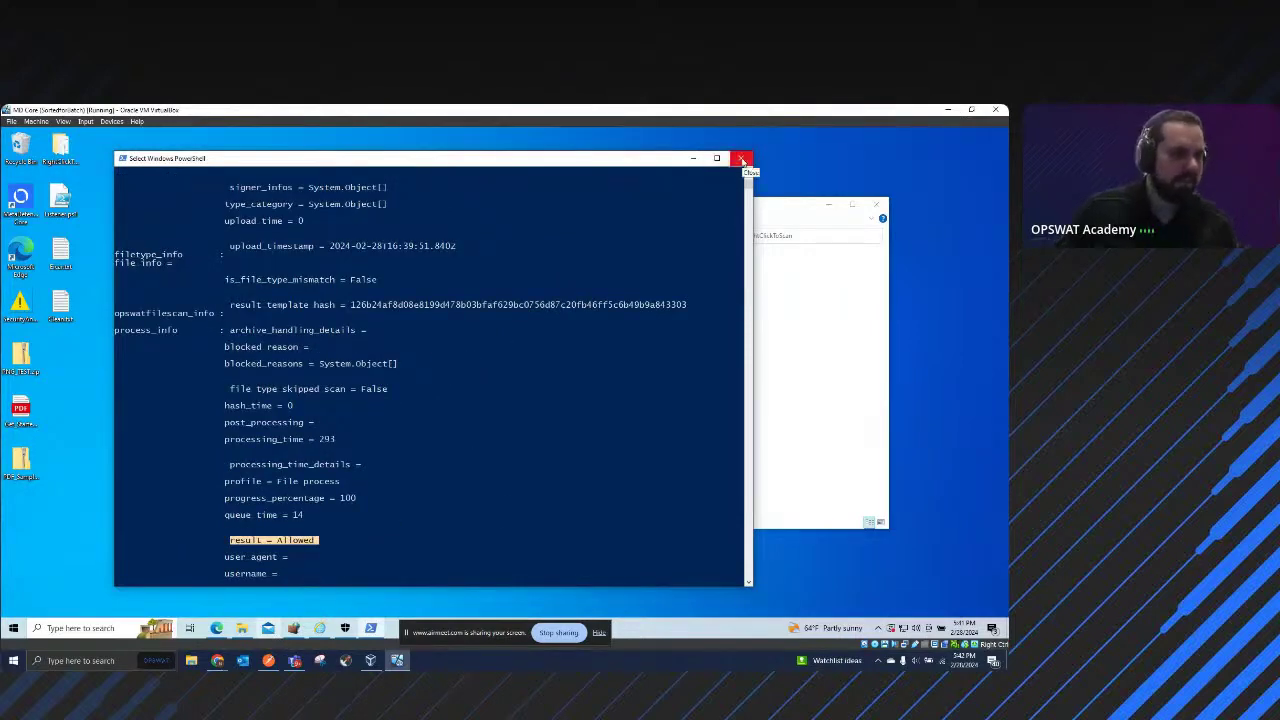
# Step: Close the Cleanfile PowerShell window, then move and resize the RightClickToScan folder window
pyautogui.click(742, 160)
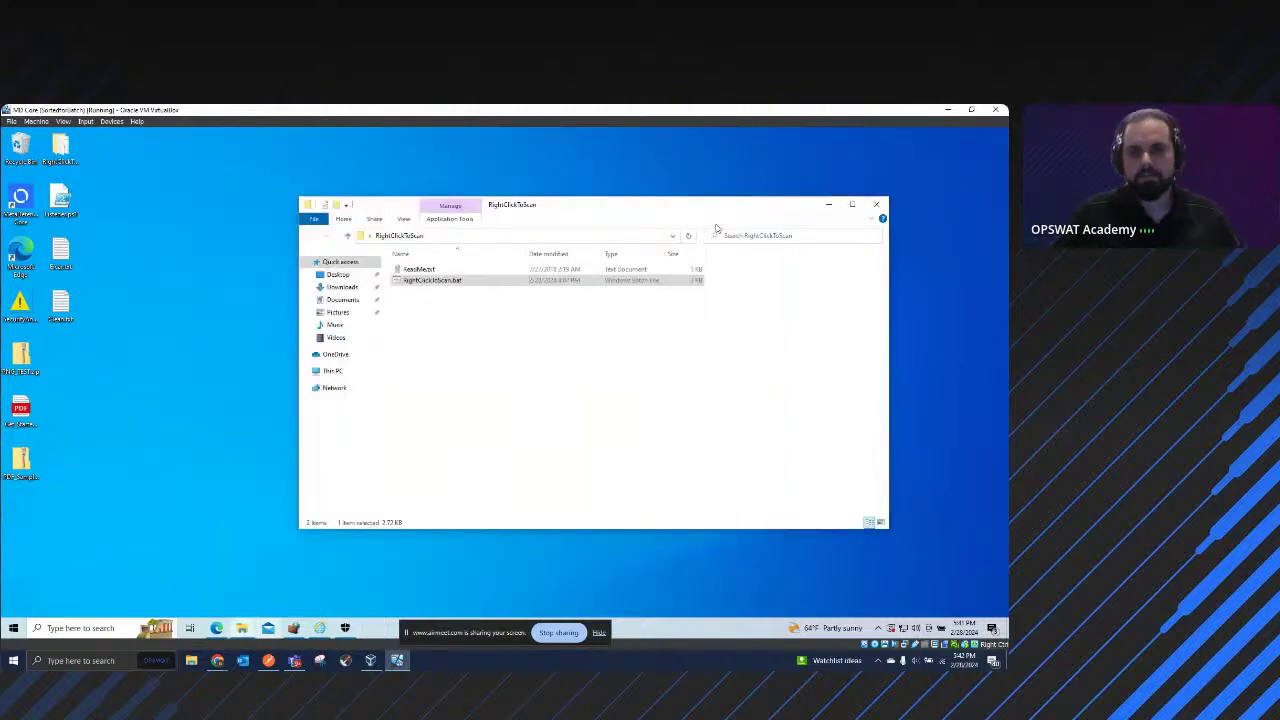
pyautogui.moveTo(686, 209); pyautogui.dragTo(778, 222)
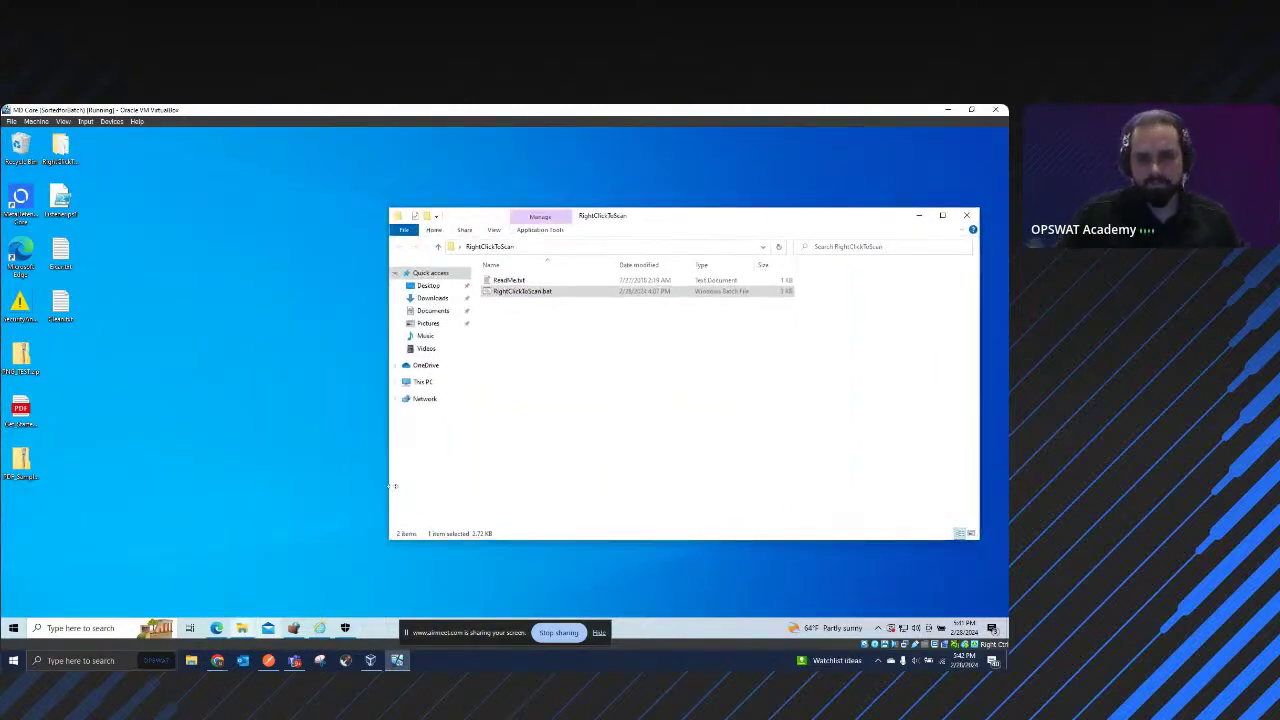
pyautogui.moveTo(389, 489); pyautogui.dragTo(480, 490)
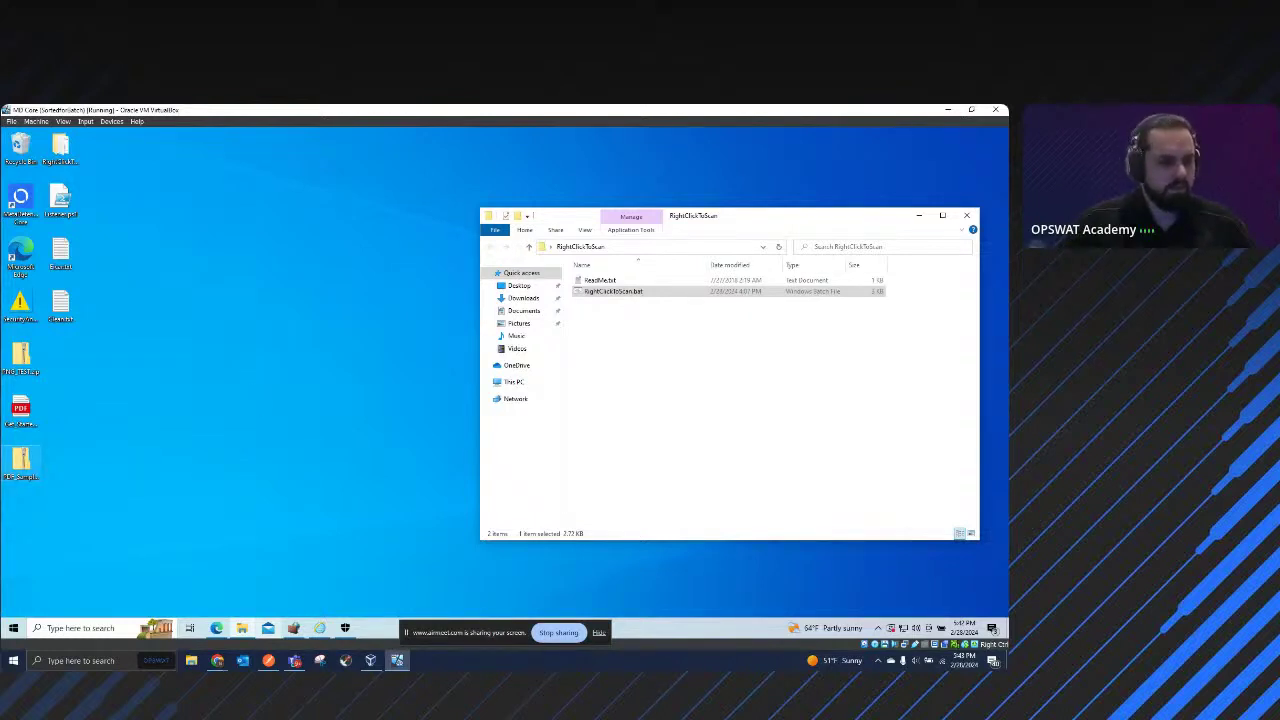
# Step: Switch out of the VM and bring Postman forward to the GET file result
pyautogui.hotkey('alt', 'Tab')
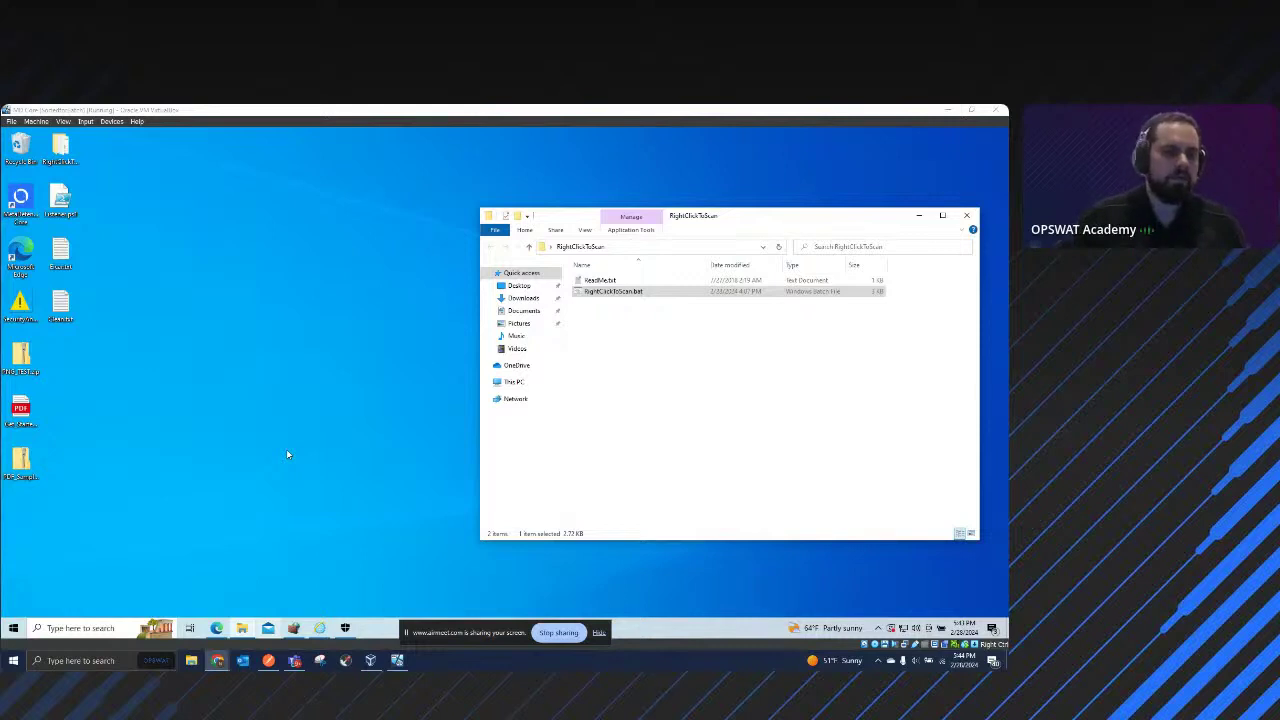
pyautogui.click(214, 261)
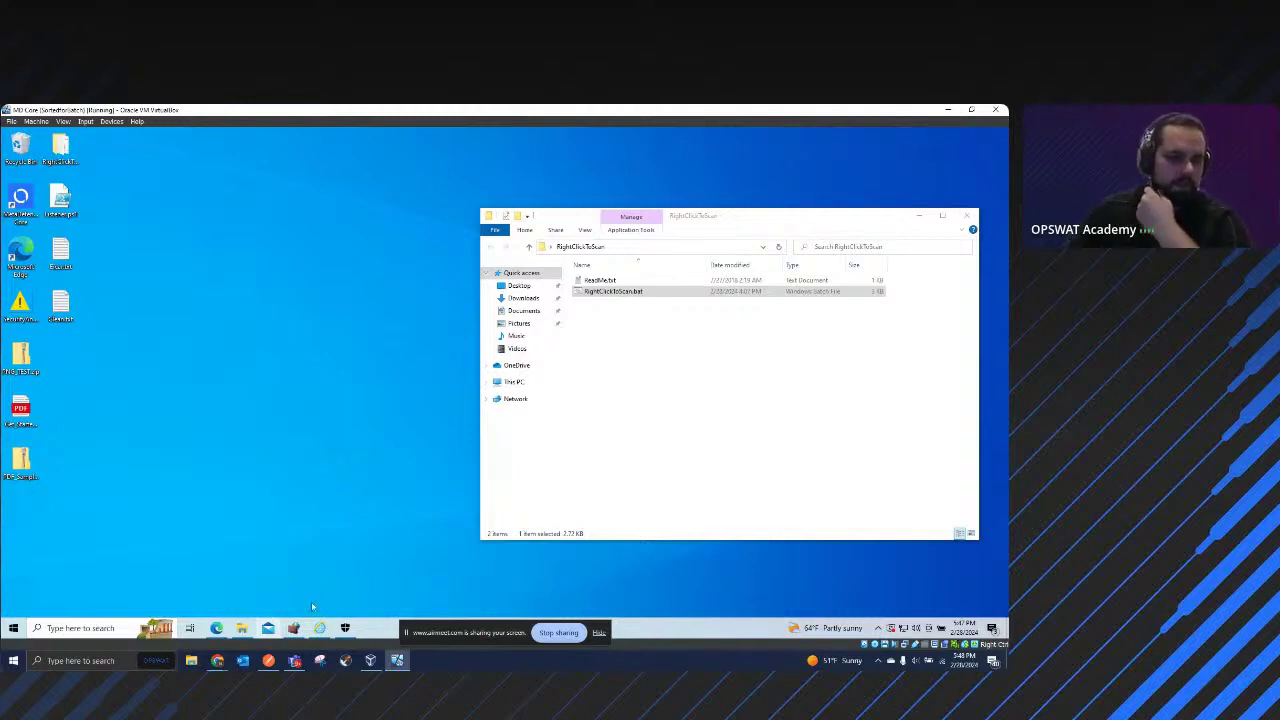
pyautogui.click(268, 660)
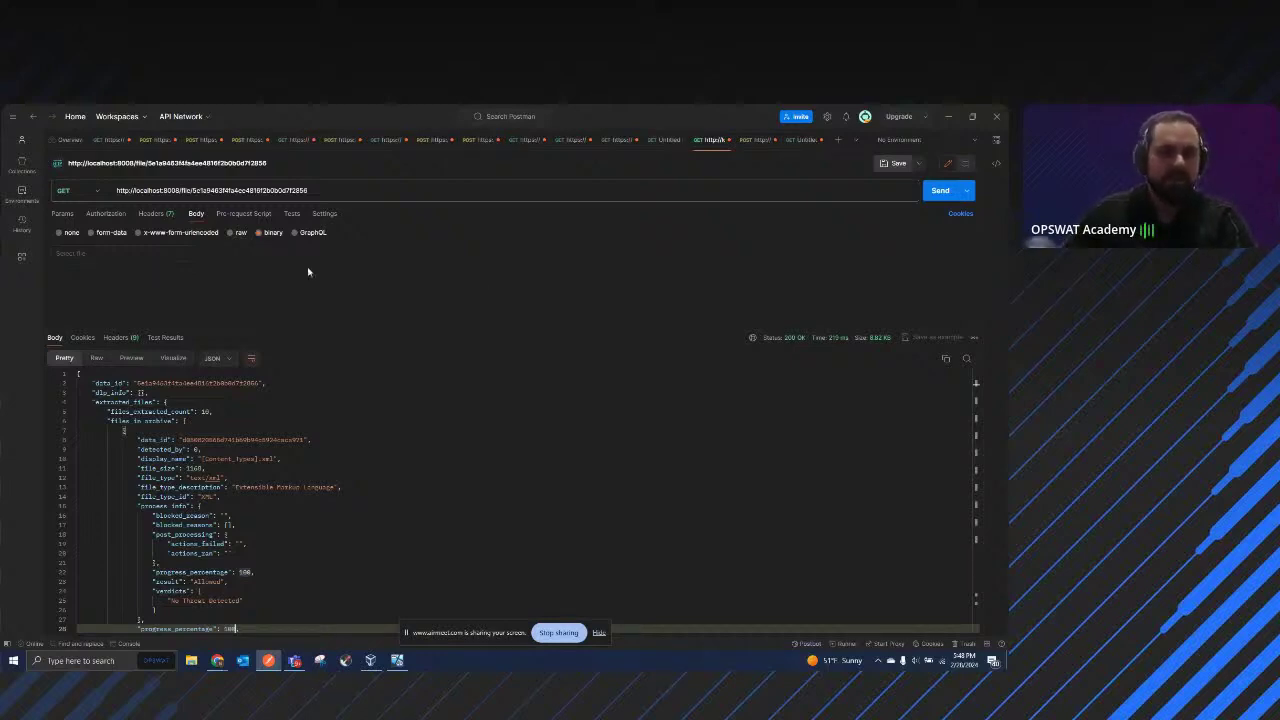
# Step: Set the localhost:8008/file request method to POST, keeping the URL unchanged, then return to the VM
pyautogui.click(88, 190)
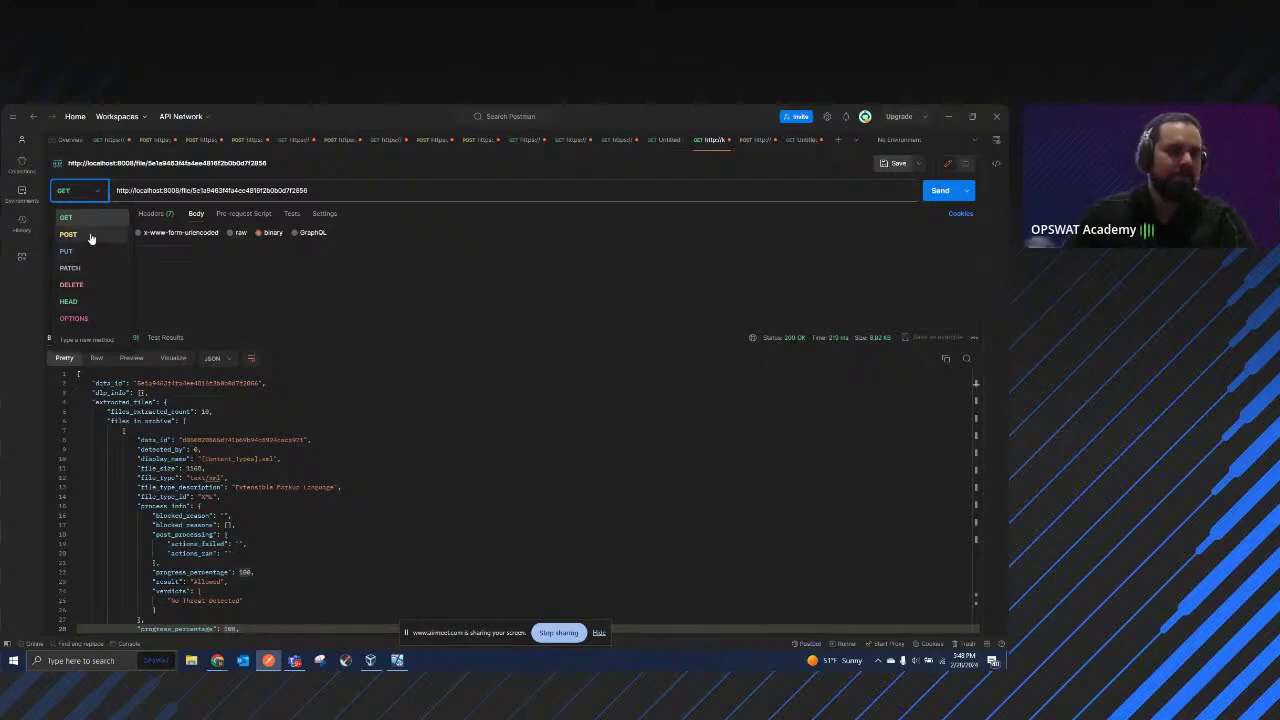
pyautogui.click(90, 234)
pyautogui.moveTo(309, 191); pyautogui.dragTo(198, 193)
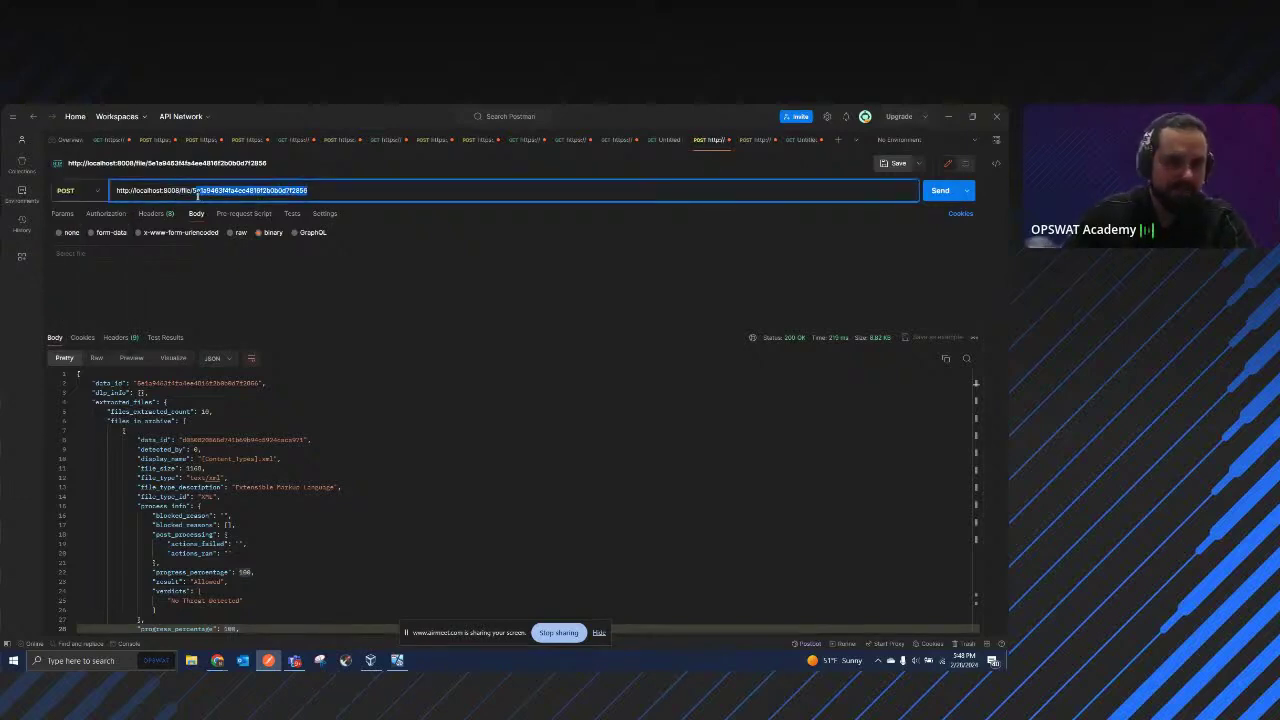
pyautogui.click(353, 195)
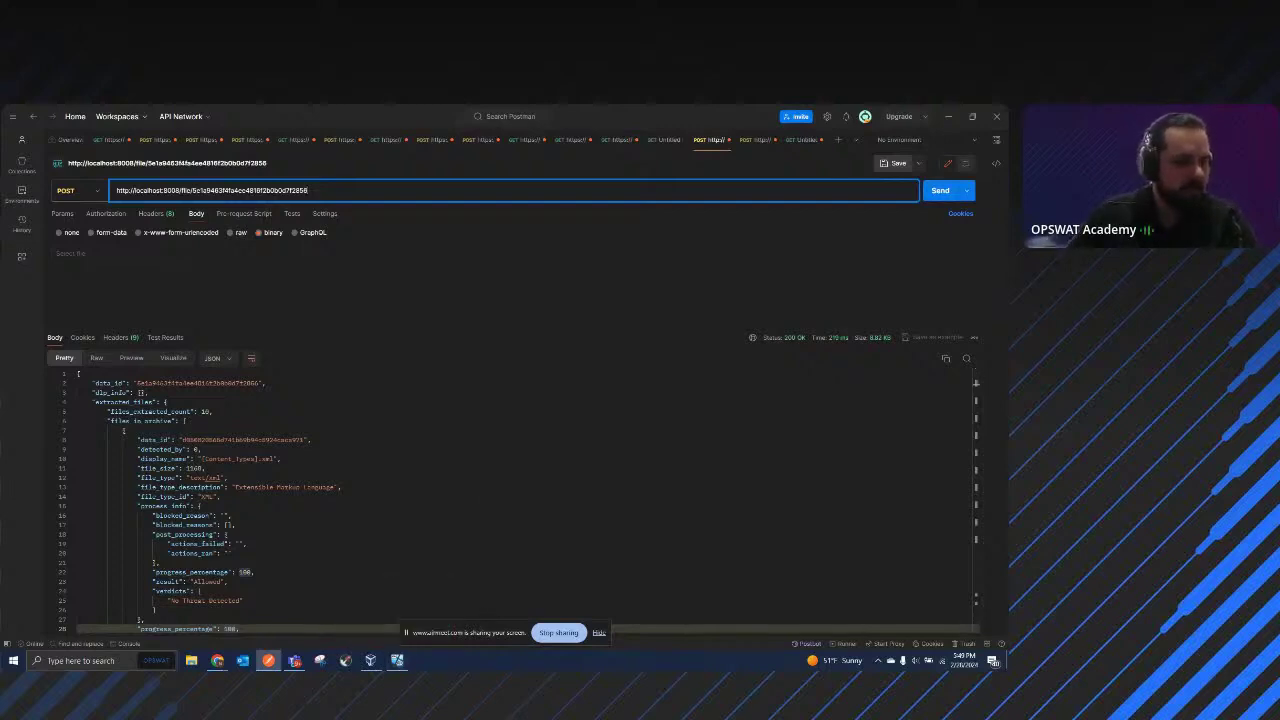
pyautogui.click(217, 660)
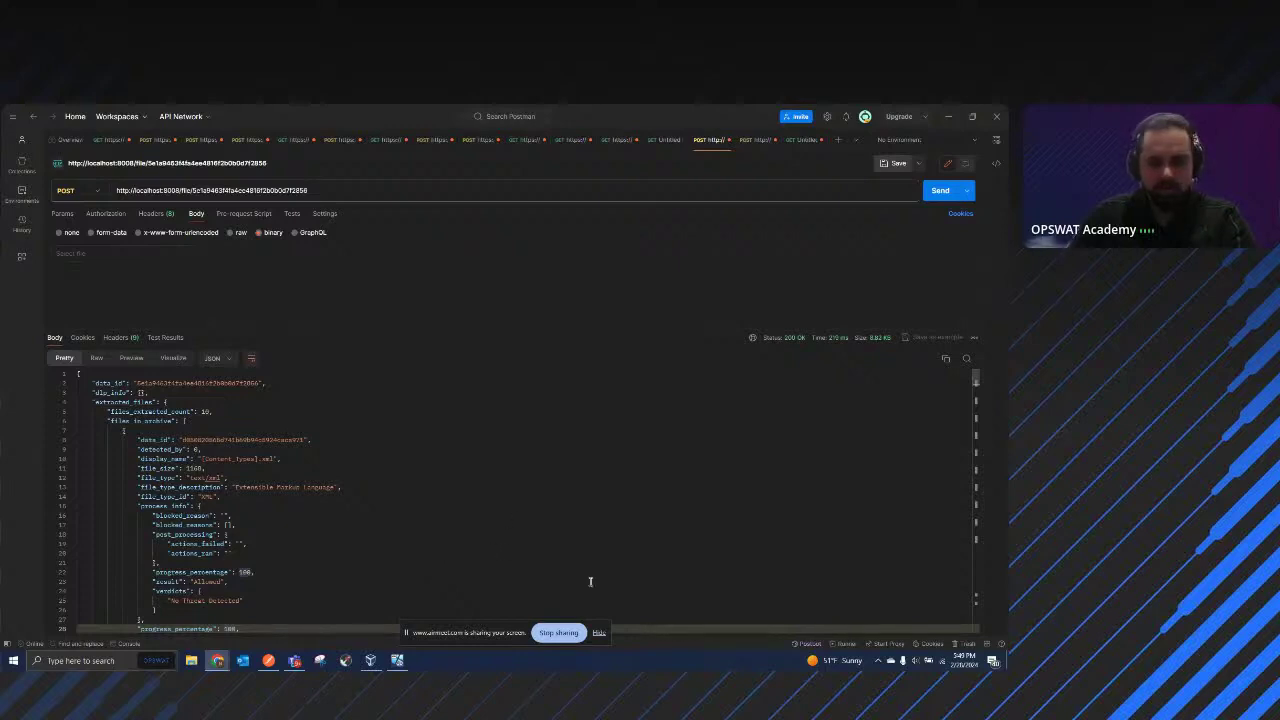
pyautogui.click(399, 662)
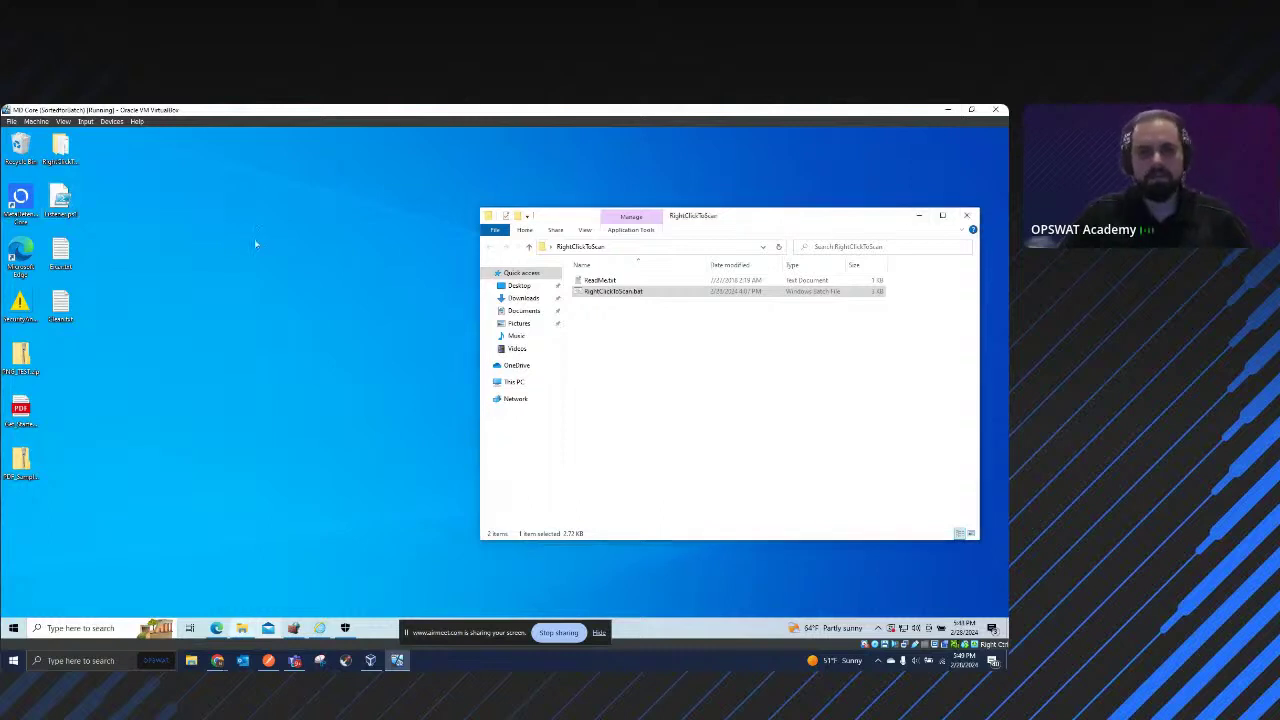
# Step: Close the folder window, open the desktop listener script in PowerShell ISE and resize it, then bring Postman forward
pyautogui.hotkey('alt', 'F4')
pyautogui.click(62, 200)
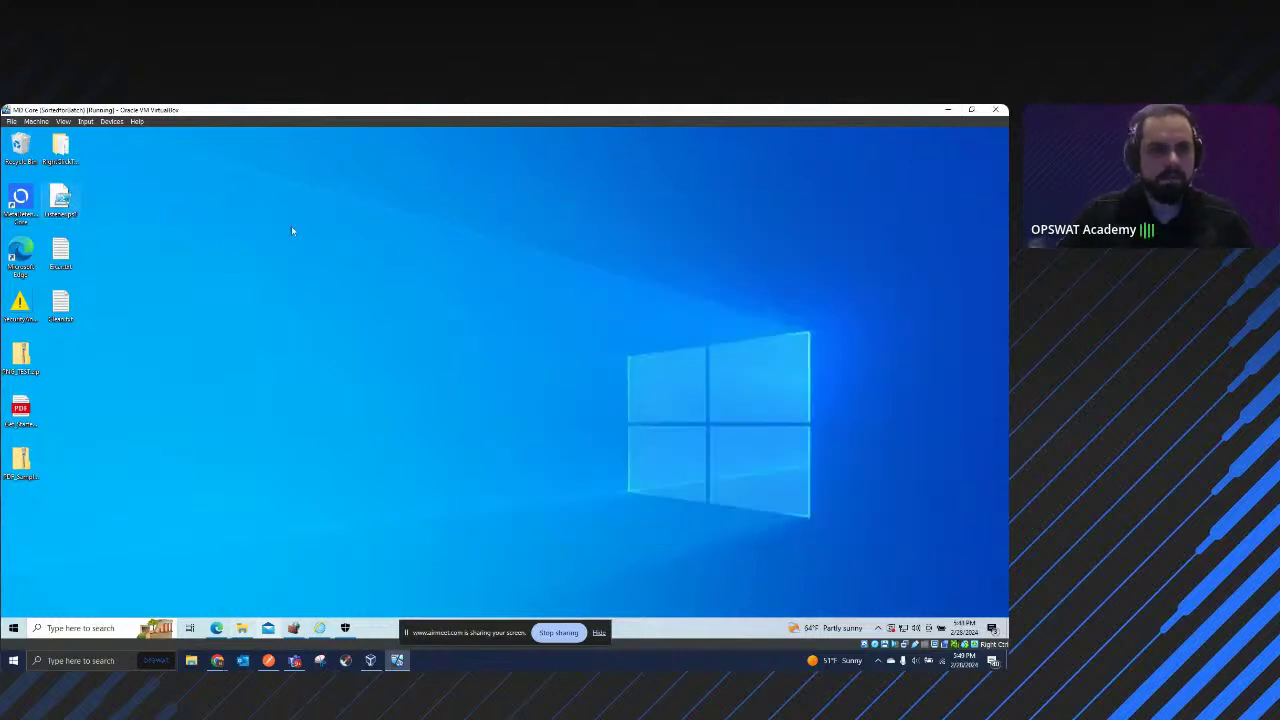
pyautogui.hotkey('shift', 'F10')
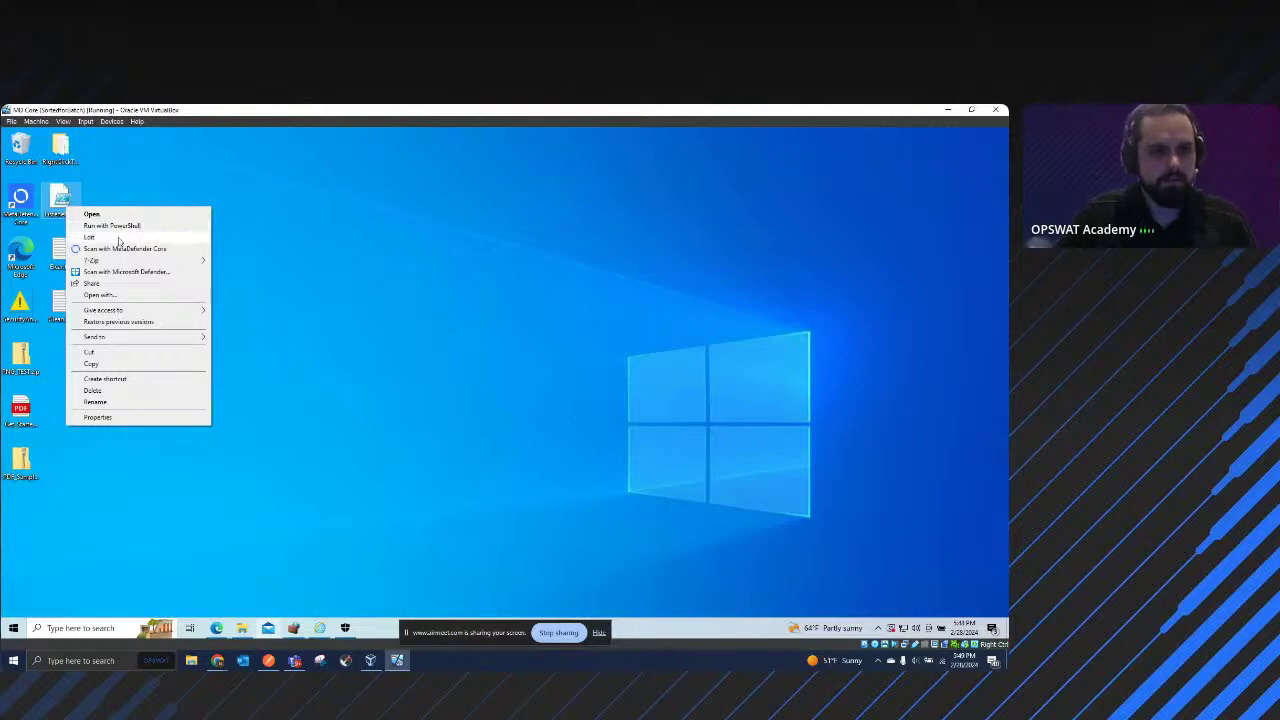
pyautogui.click(119, 241)
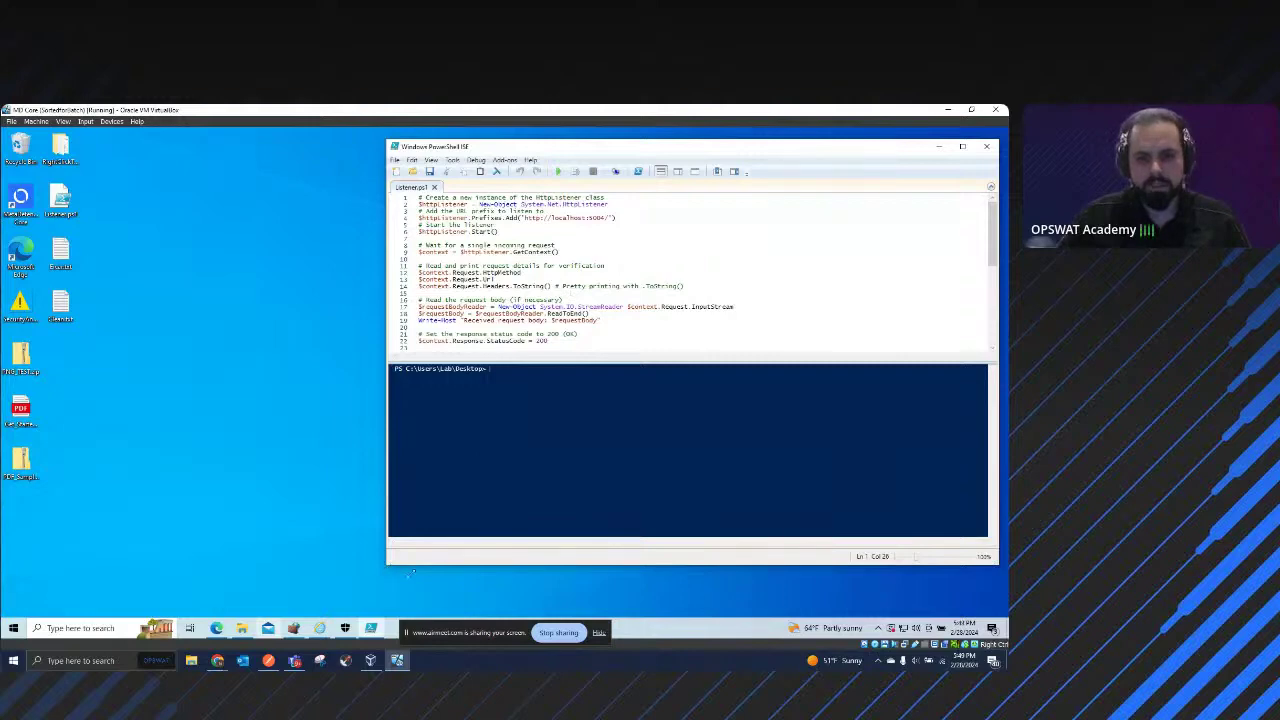
pyautogui.moveTo(410, 572); pyautogui.dragTo(610, 588)
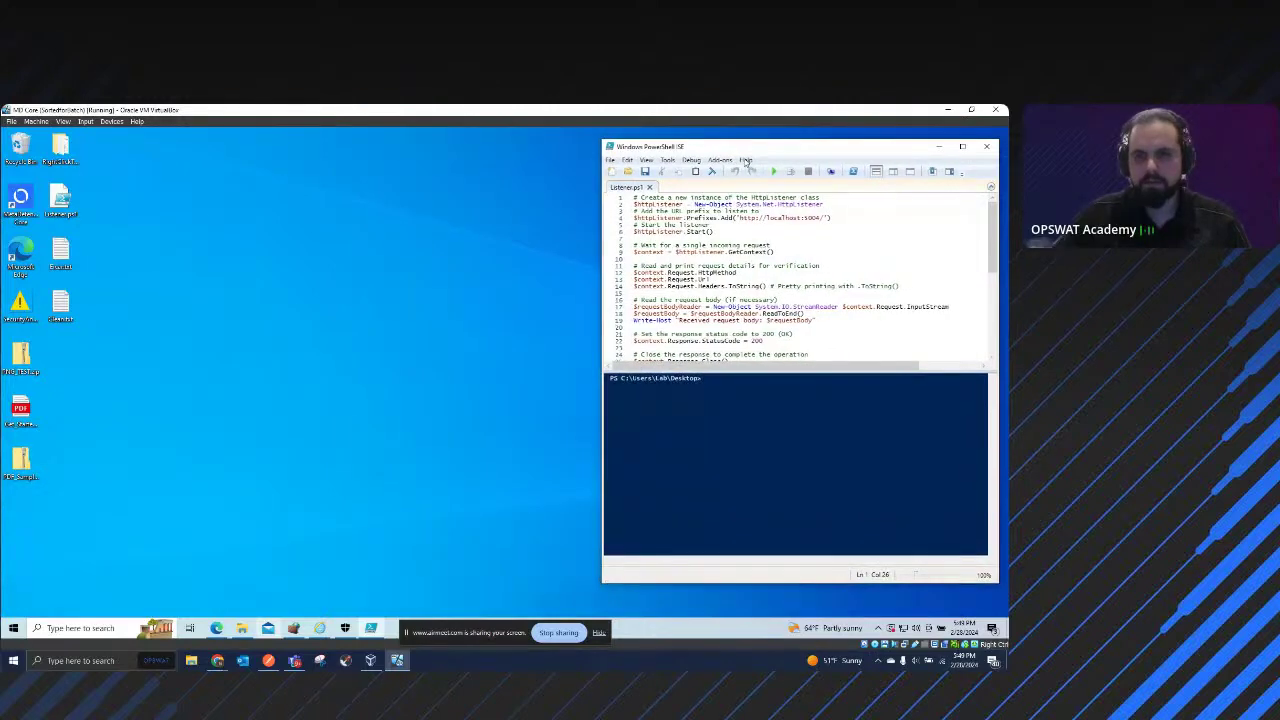
pyautogui.moveTo(763, 153)
pyautogui.mouseDown()
pyautogui.moveTo(777, 144)
pyautogui.moveTo(746, 147)
pyautogui.moveTo(760, 153)
pyautogui.mouseUp()
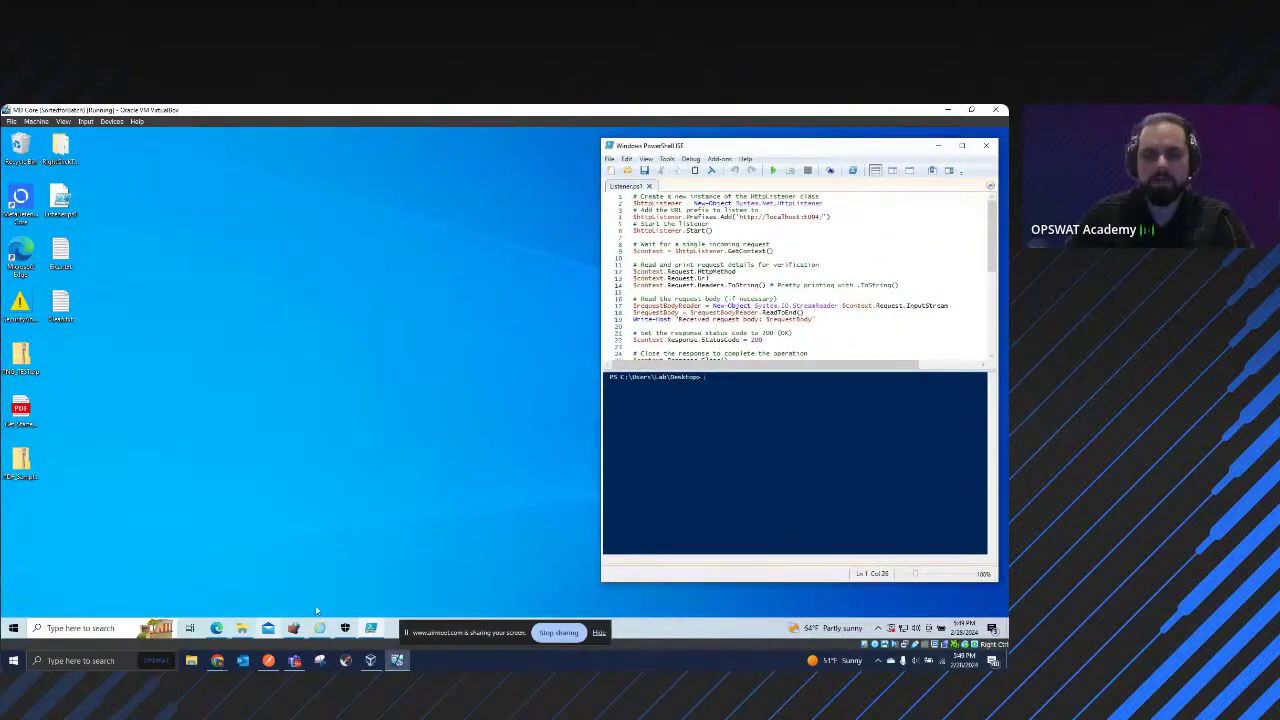
pyautogui.click(268, 660)
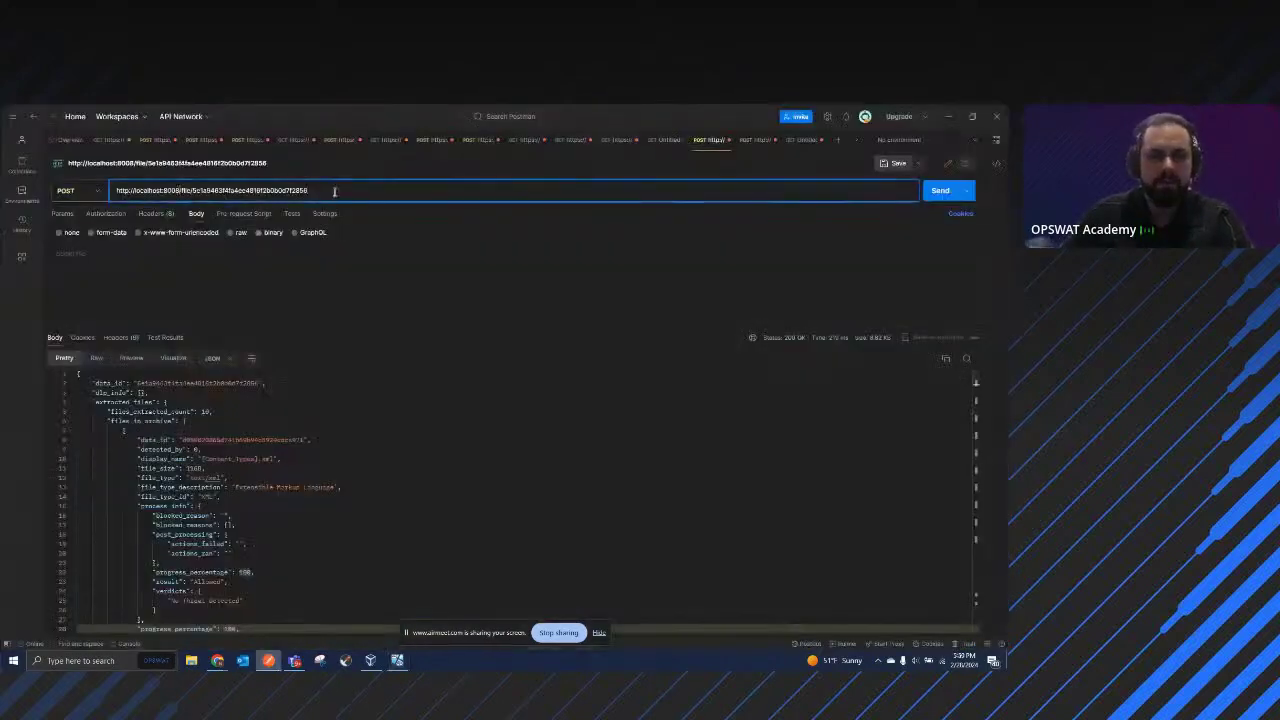
# Step: Minimize Postman to reveal the VM's PowerShell ISE HttpListener script
pyautogui.click(947, 117)
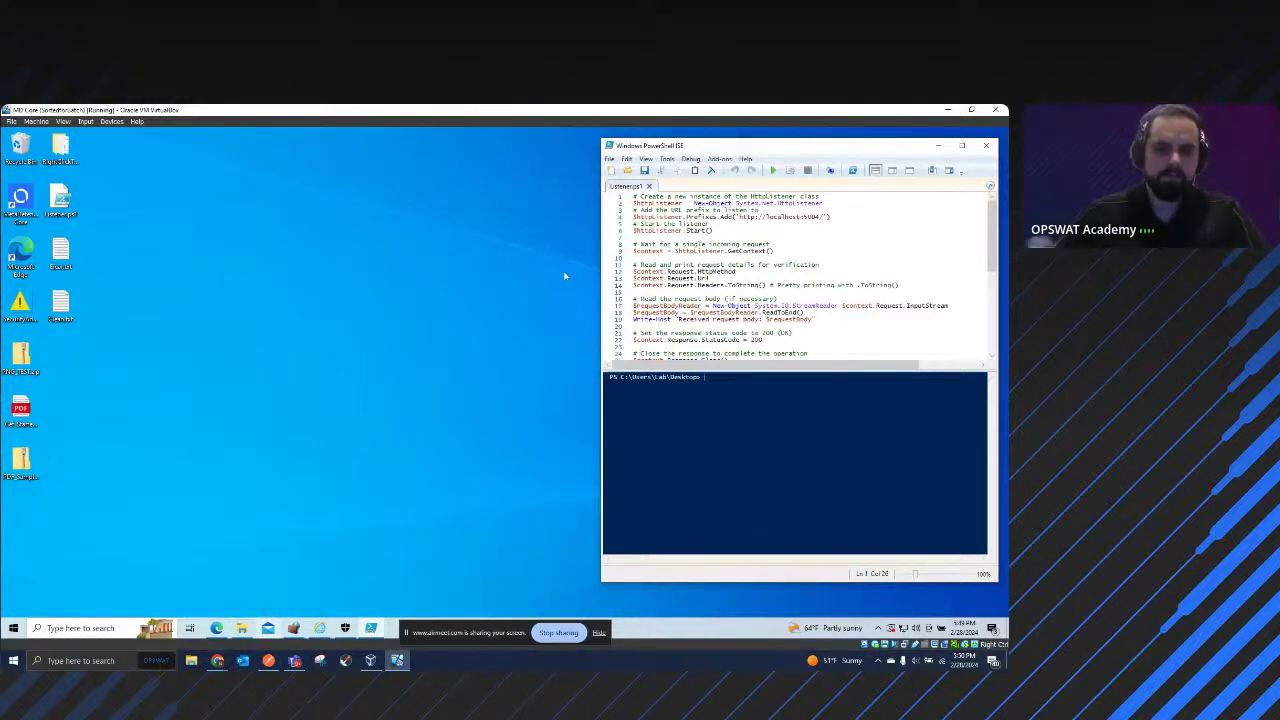
# Step: In Chrome's MetaDefender Core docs window, open the Analyze File (Asynchronous mode) reference
pyautogui.click(217, 661)
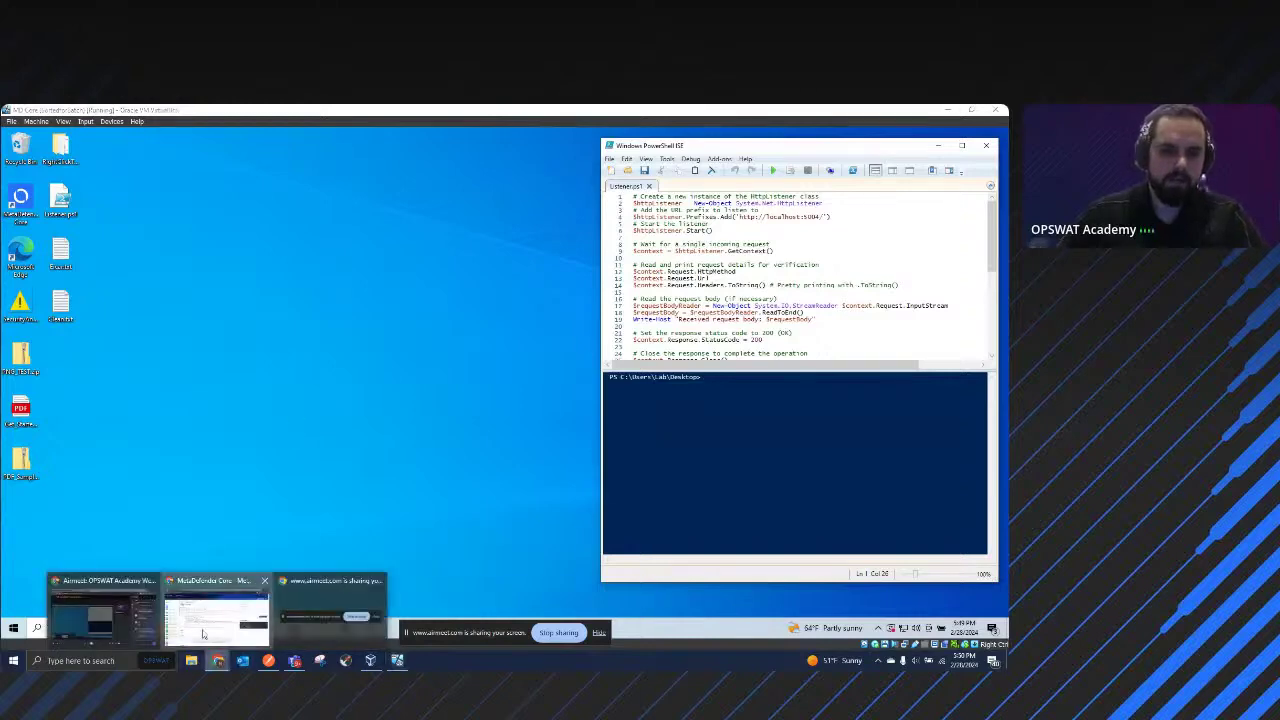
pyautogui.click(215, 605)
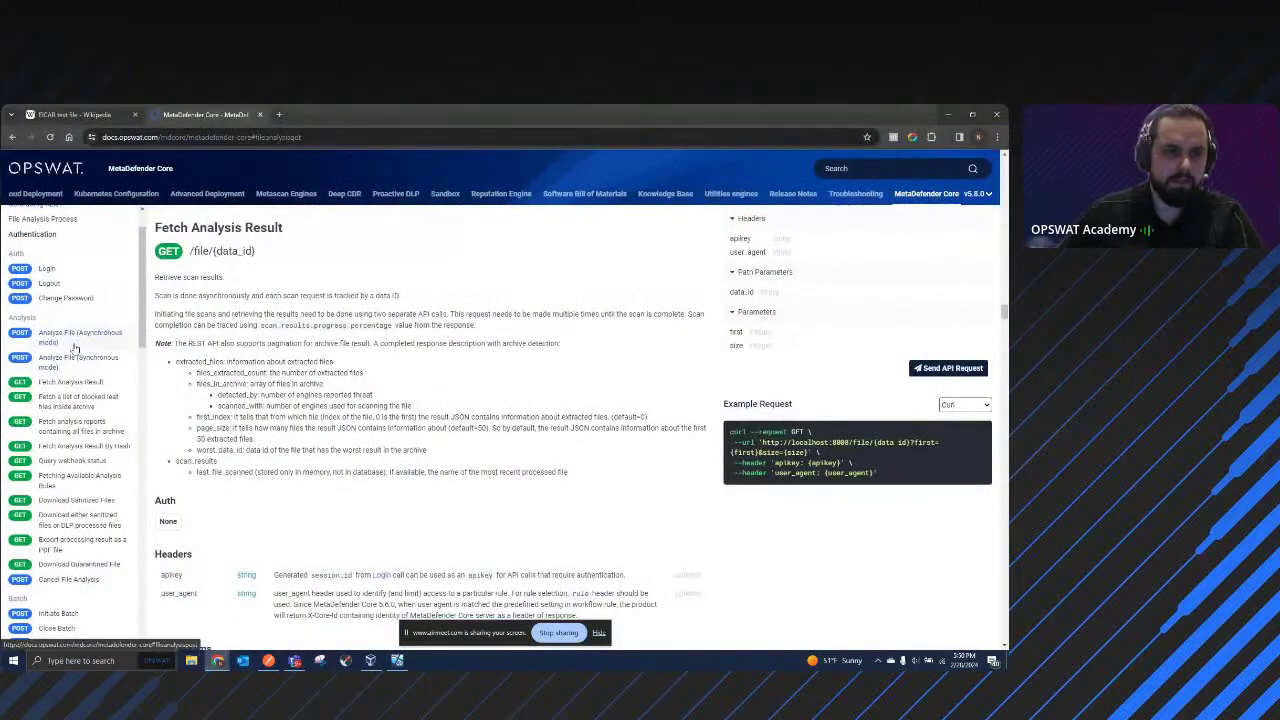
pyautogui.click(76, 337)
# Step: Review the callbackurl header and select the POST /file endpoint path
pyautogui.scroll(-3, 493, 373)
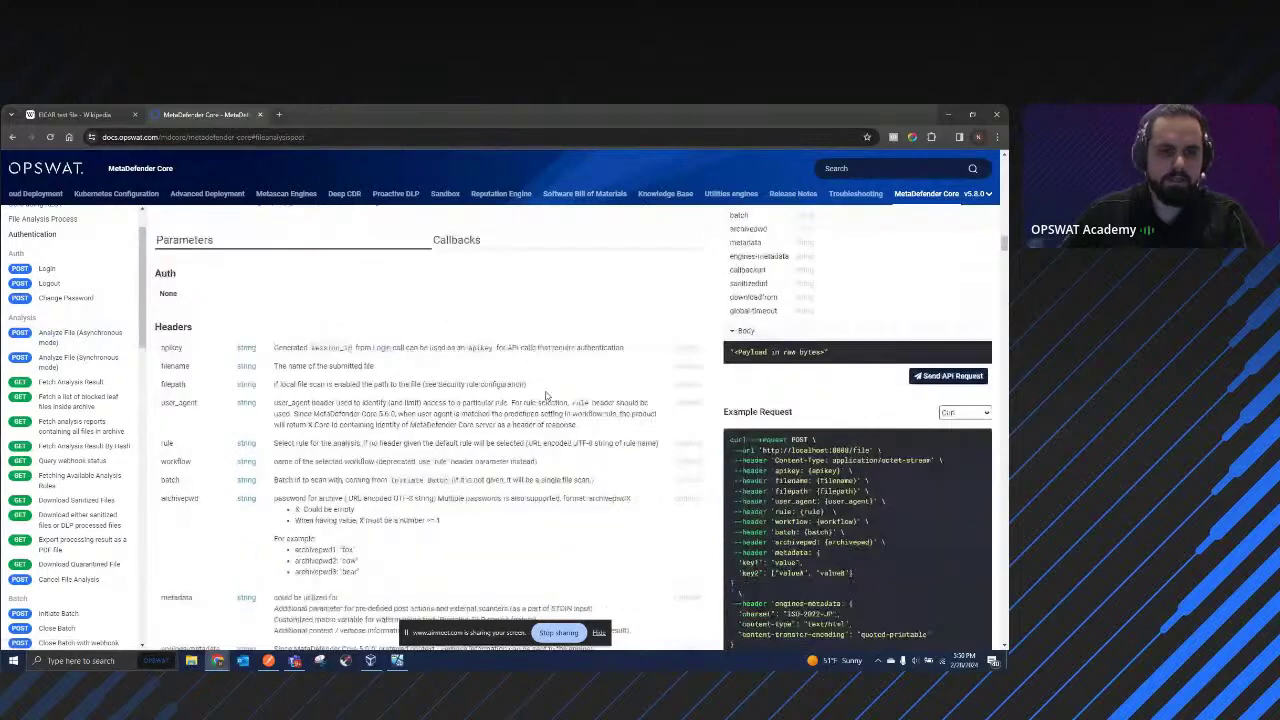
pyautogui.scroll(-3, 473, 420)
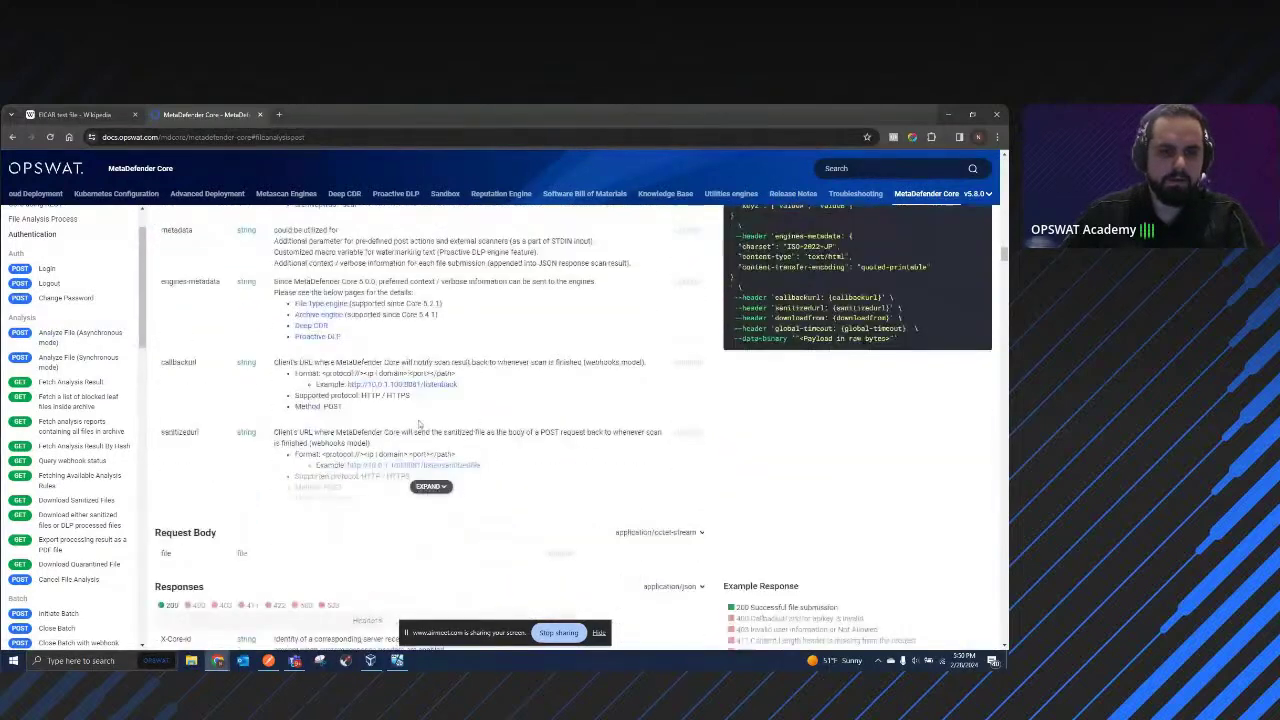
pyautogui.moveTo(160, 365); pyautogui.dragTo(200, 370)
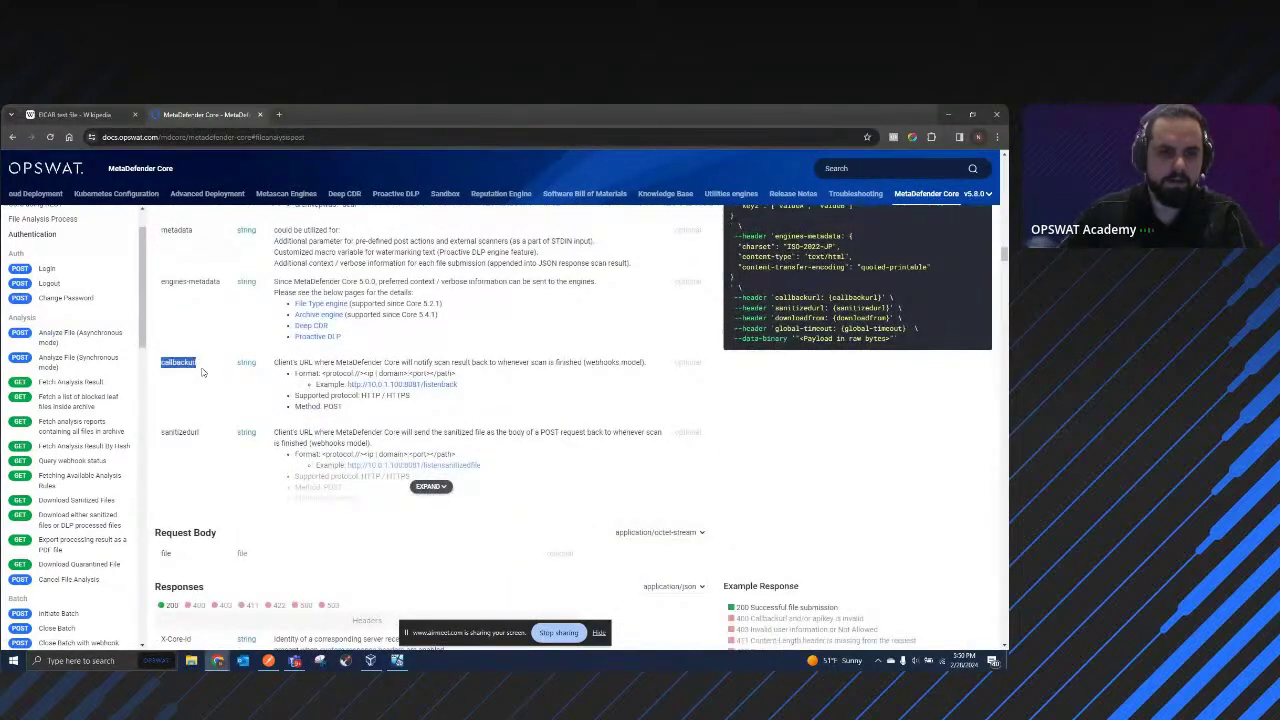
pyautogui.scroll(1, 404, 432)
pyautogui.scroll(10, 404, 432)
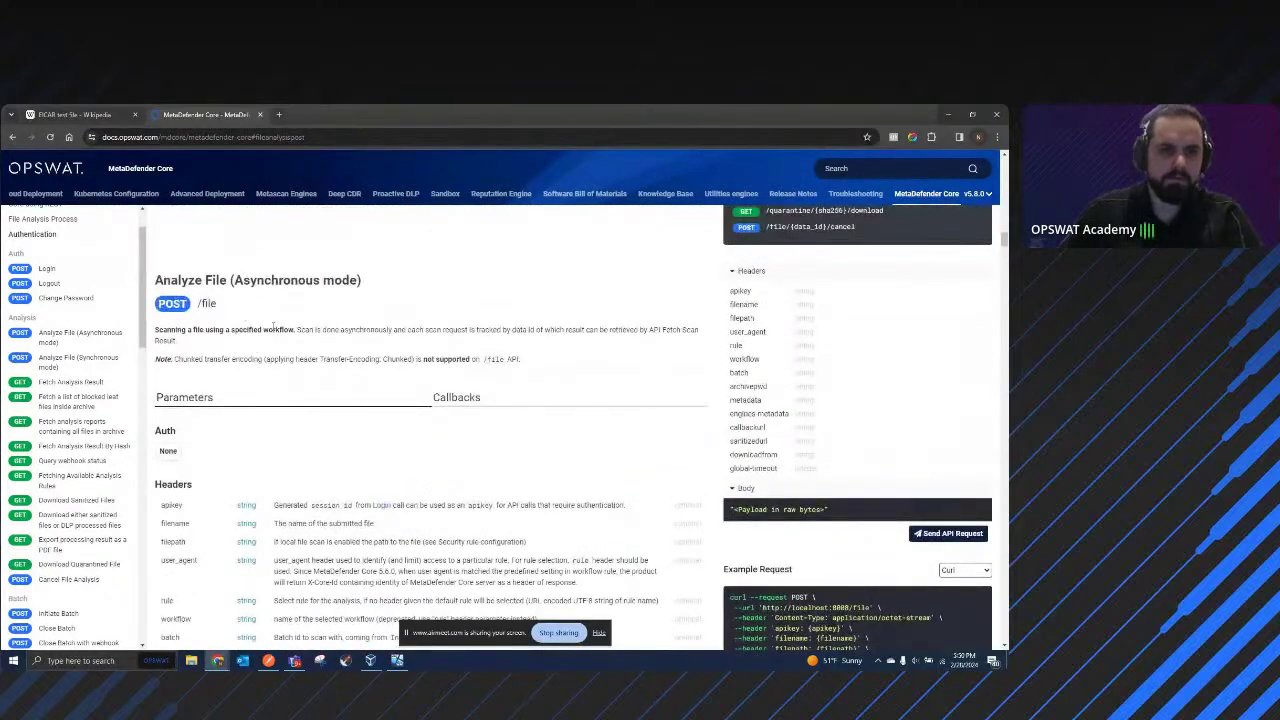
pyautogui.moveTo(222, 306); pyautogui.dragTo(172, 305)
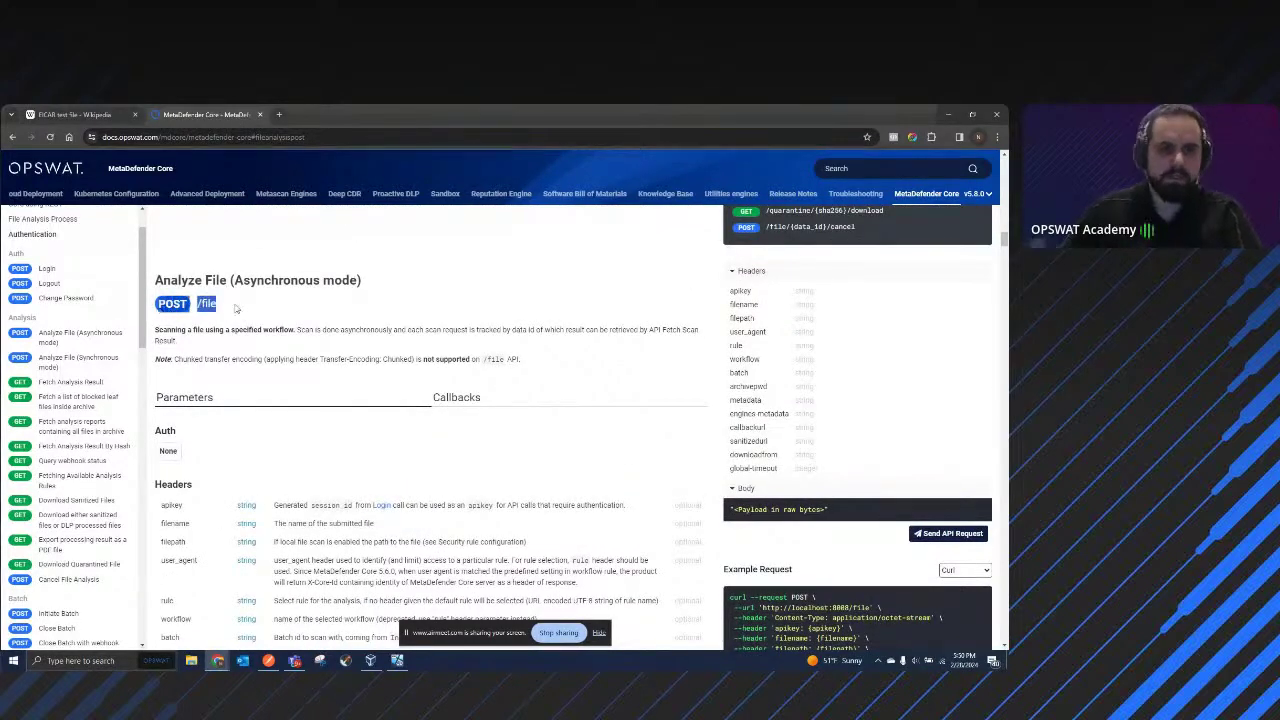
pyautogui.scroll(-1, 380, 292)
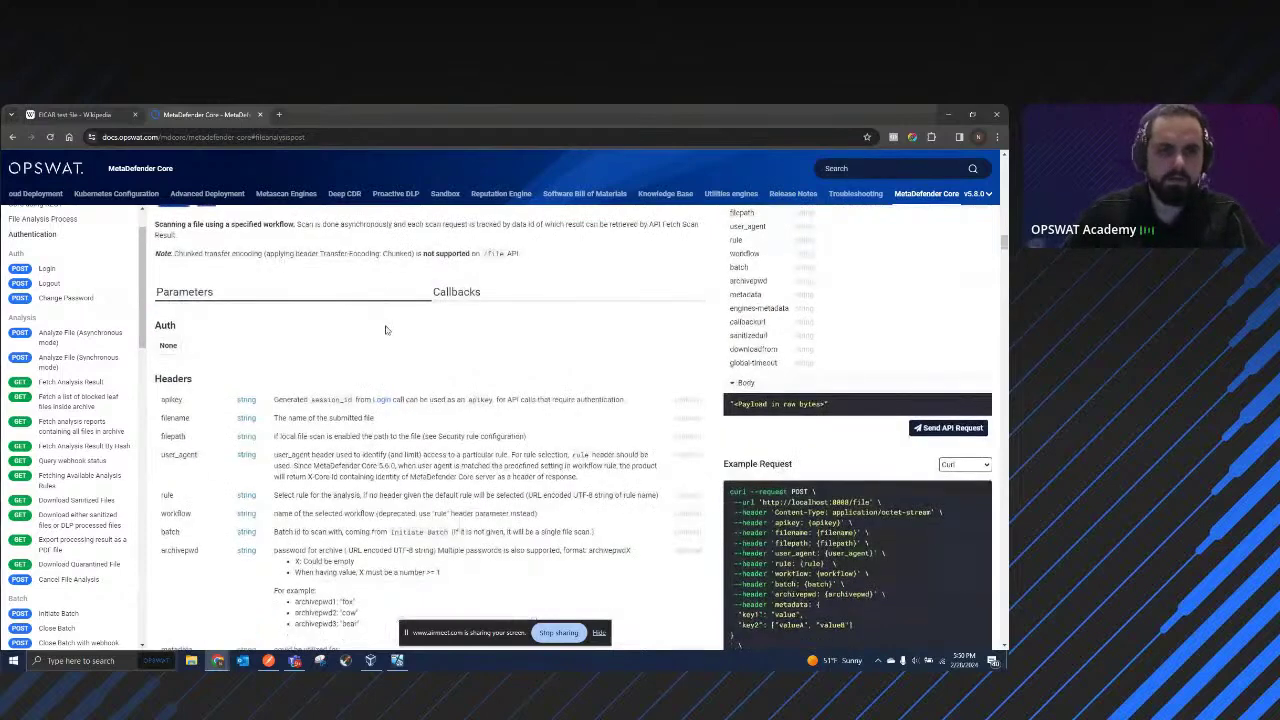